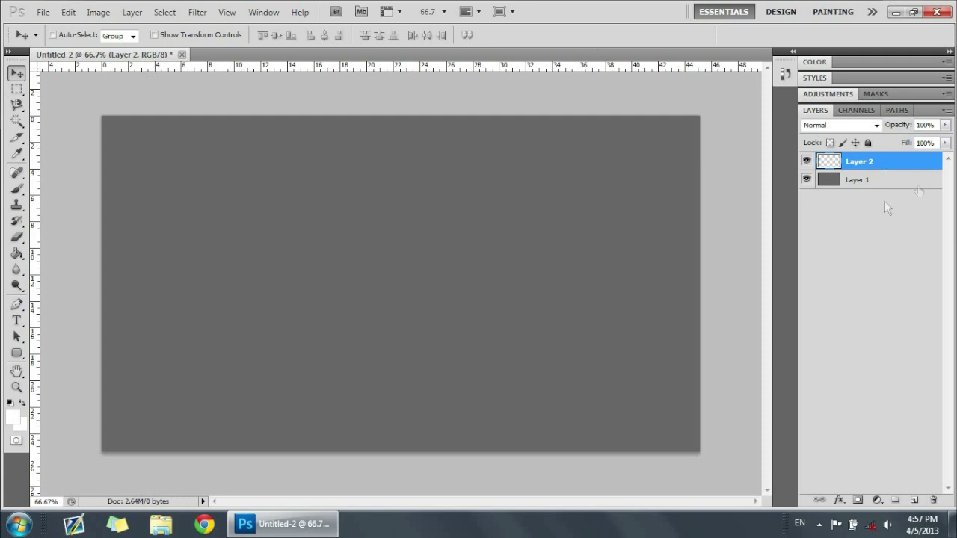
Step: Select Layer 2, choose the Rounded Rectangle tool with a 10 px radius, and set the foreground color to white (ffffff)
{"action": "left_click", "coordinate": [17, 353]}
{"action": "left_click", "coordinate": [47, 366]}
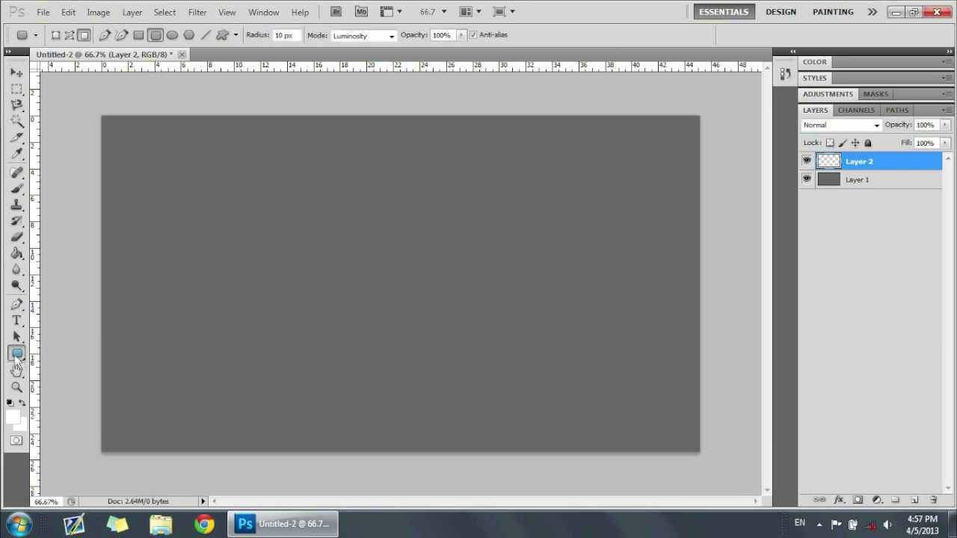
{"action": "left_click", "coordinate": [872, 190]}
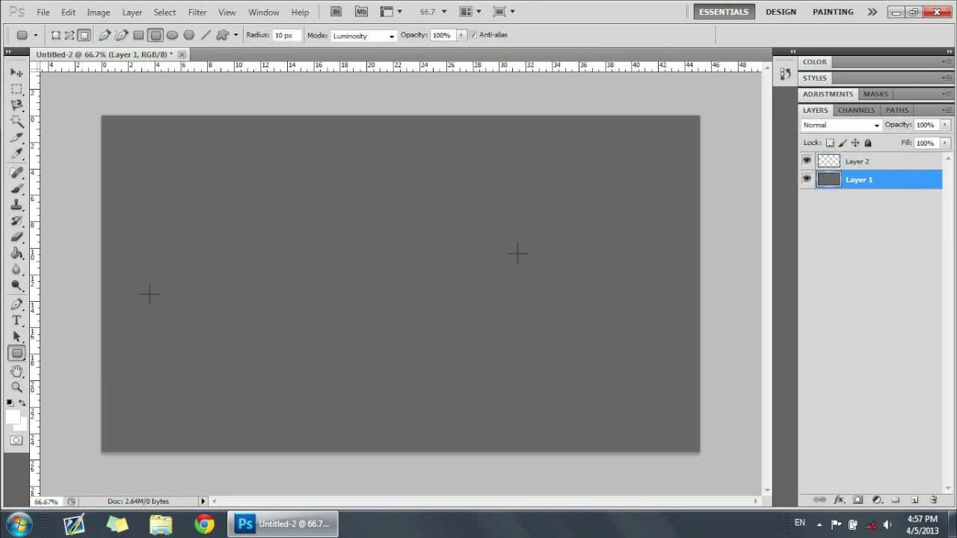
{"action": "left_click", "coordinate": [879, 162]}
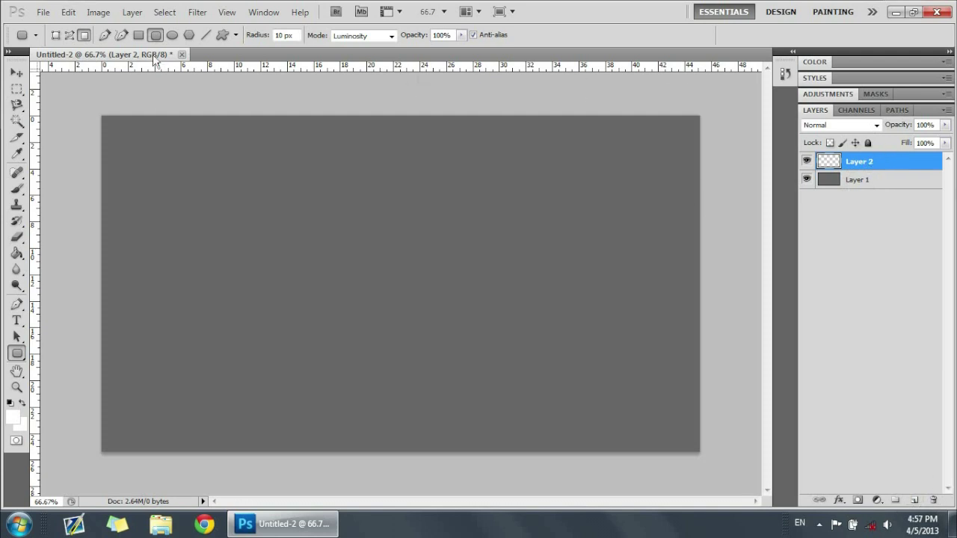
{"action": "right_click", "coordinate": [18, 355]}
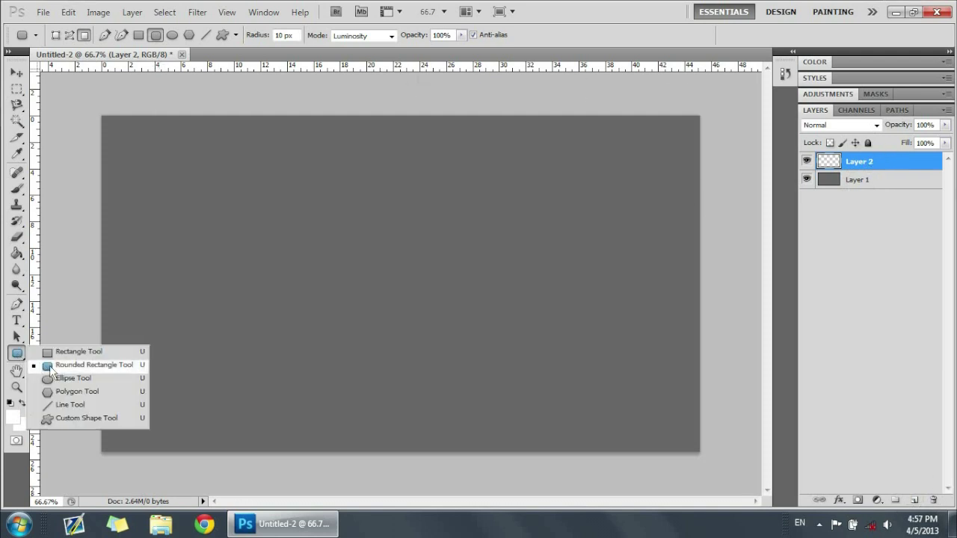
{"action": "left_click", "coordinate": [48, 367]}
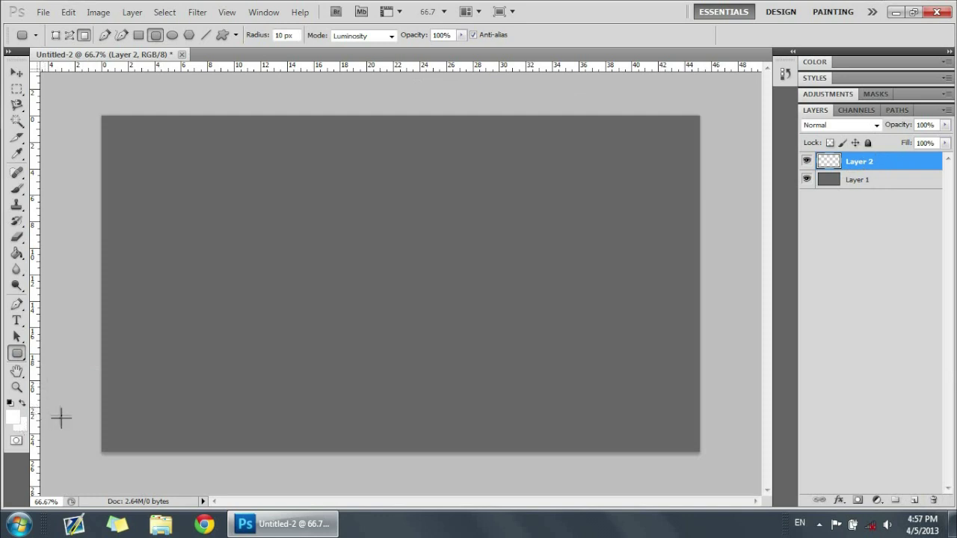
{"action": "left_click", "coordinate": [12, 416]}
{"action": "left_click", "coordinate": [438, 241]}
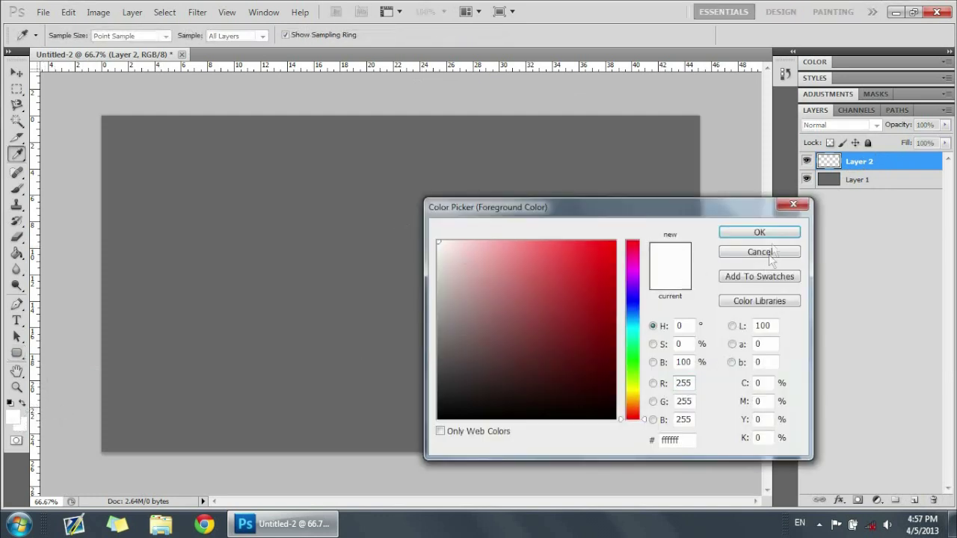
{"action": "left_click", "coordinate": [759, 232]}
Step: Draw a white rounded bar about 32 by 3 ruler units on Layer 2 and center it horizontally, slightly above the canvas middle
{"action": "left_click_drag", "start_coordinate": [138, 221], "coordinate": [506, 263]}
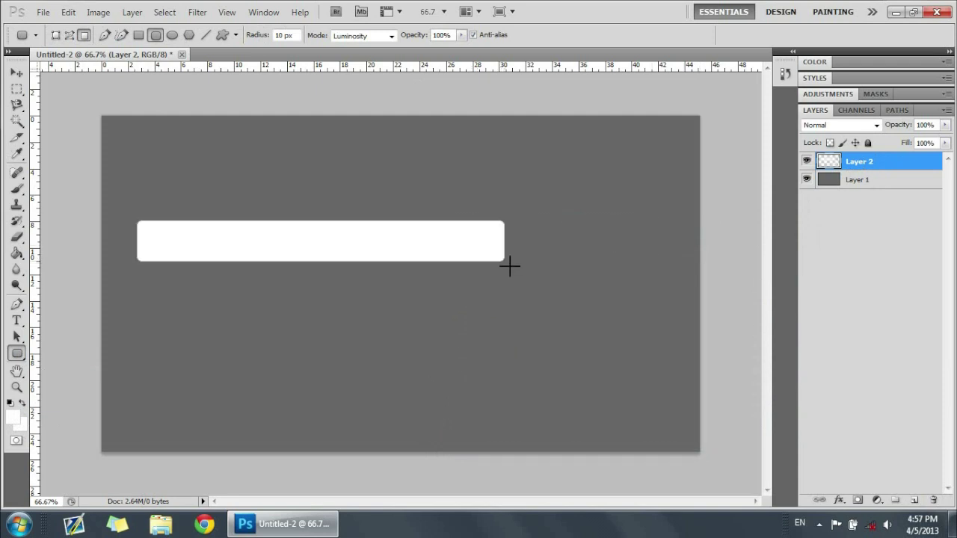
{"action": "key", "text": "ctrl+z"}
{"action": "left_click_drag", "start_coordinate": [154, 229], "coordinate": [581, 267]}
{"action": "key", "text": "v"}
{"action": "left_click_drag", "start_coordinate": [434, 247], "coordinate": [439, 248]}
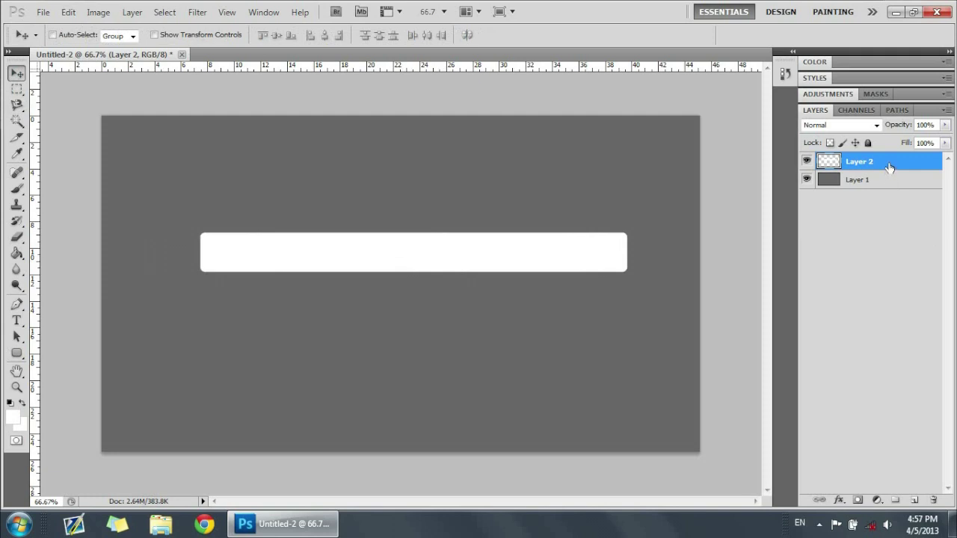
{"action": "left_click_drag", "start_coordinate": [606, 258], "coordinate": [588, 267]}
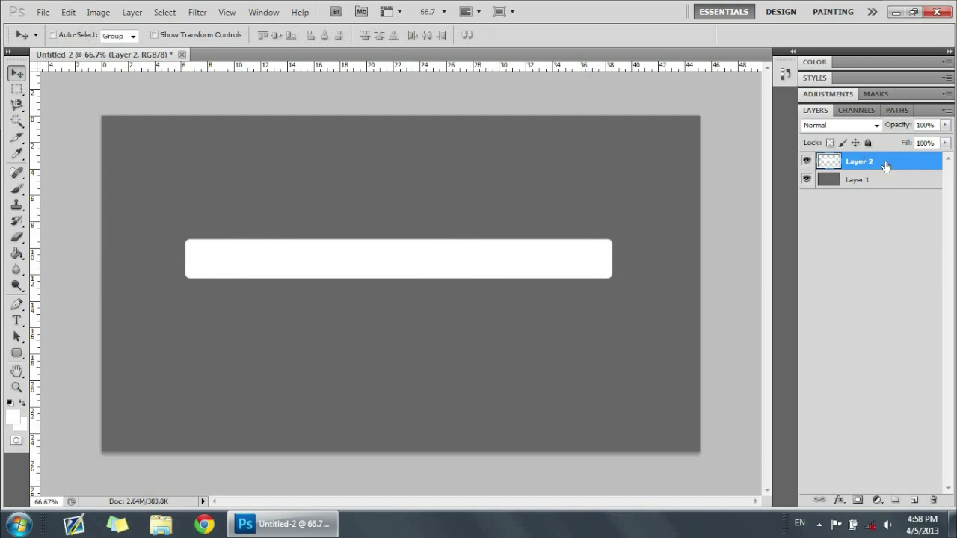
Step: Add a Drop Shadow layer style to Layer 2 with distance 0 px and size 10 px
{"action": "double_click", "coordinate": [886, 166]}
{"action": "left_click_drag", "start_coordinate": [574, 105], "coordinate": [372, 113]}
{"action": "left_click_drag", "start_coordinate": [428, 123], "coordinate": [589, 100]}
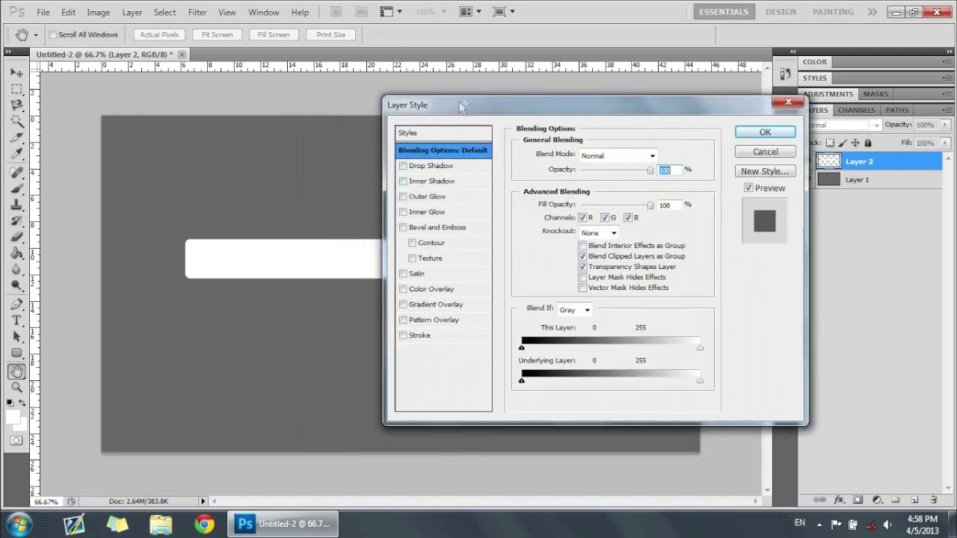
{"action": "left_click_drag", "start_coordinate": [464, 105], "coordinate": [463, 119]}
{"action": "left_click", "coordinate": [439, 179]}
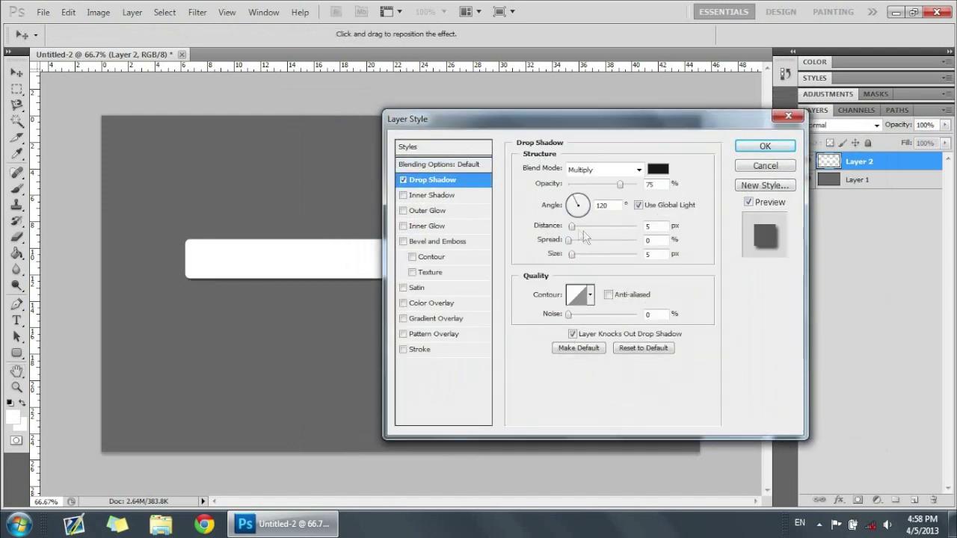
{"action": "left_click_drag", "start_coordinate": [571, 228], "coordinate": [567, 227]}
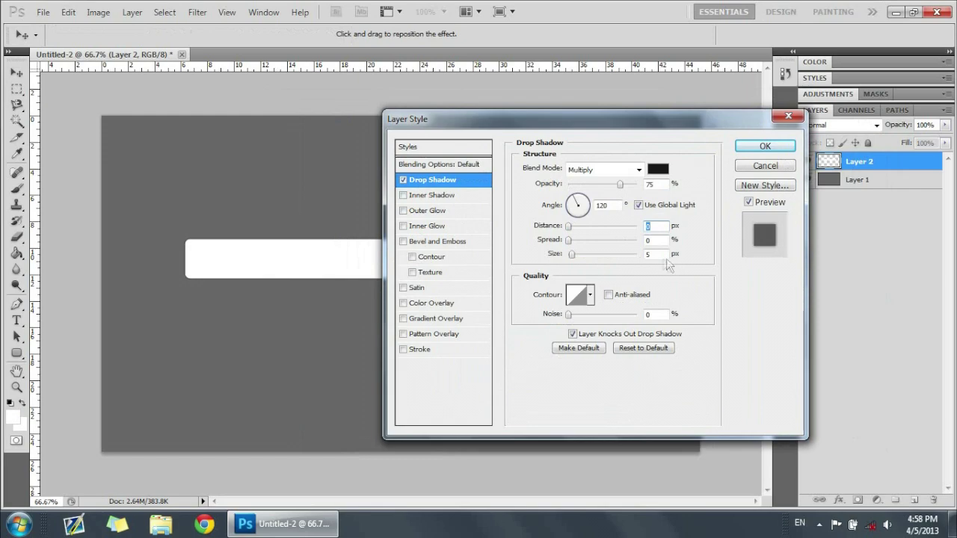
{"action": "type", "text": "10"}
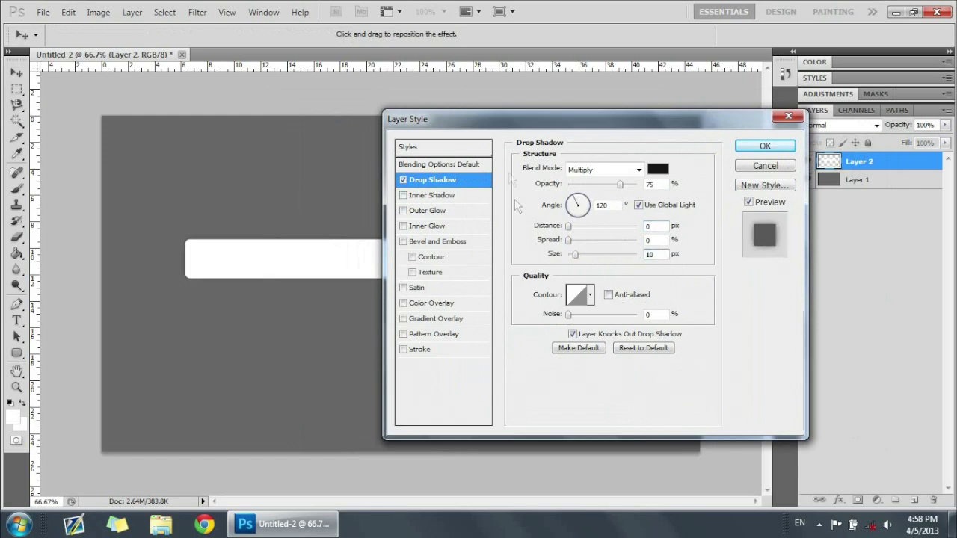
{"action": "mouse_move", "coordinate": [495, 127]}
{"action": "left_mouse_down"}
{"action": "mouse_move", "coordinate": [790, 255]}
{"action": "mouse_move", "coordinate": [460, 118]}
{"action": "mouse_move", "coordinate": [468, 130]}
{"action": "mouse_move", "coordinate": [552, 129]}
{"action": "left_mouse_up"}
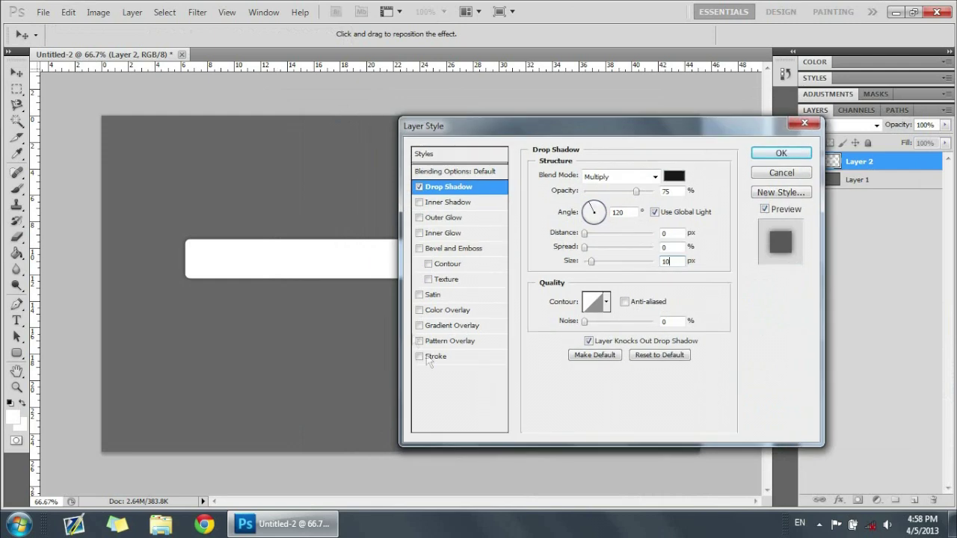
Step: Add a Gradient Overlay to the bar using the semi-transparent gray preset gradient
{"action": "left_click", "coordinate": [436, 329]}
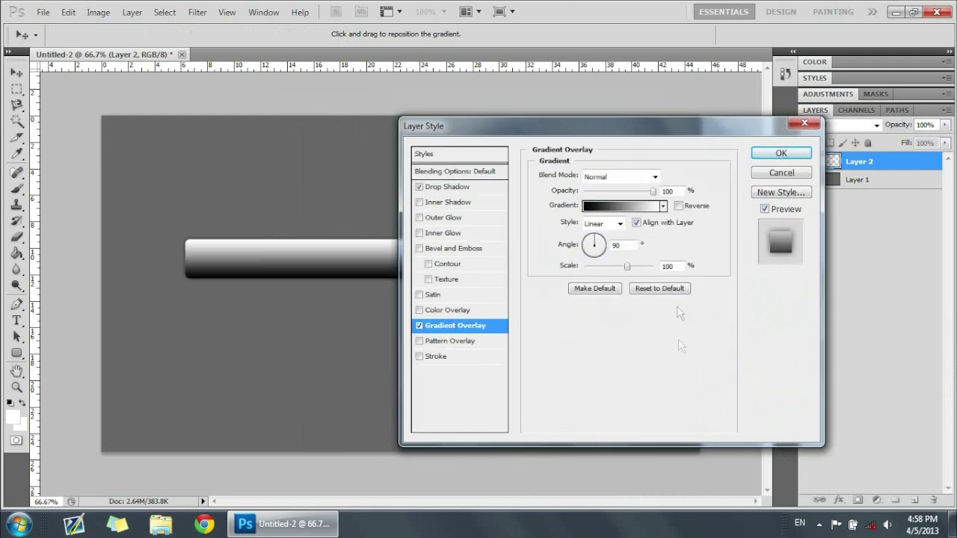
{"action": "left_click", "coordinate": [664, 207]}
{"action": "left_click", "coordinate": [622, 278]}
{"action": "left_click", "coordinate": [681, 386]}
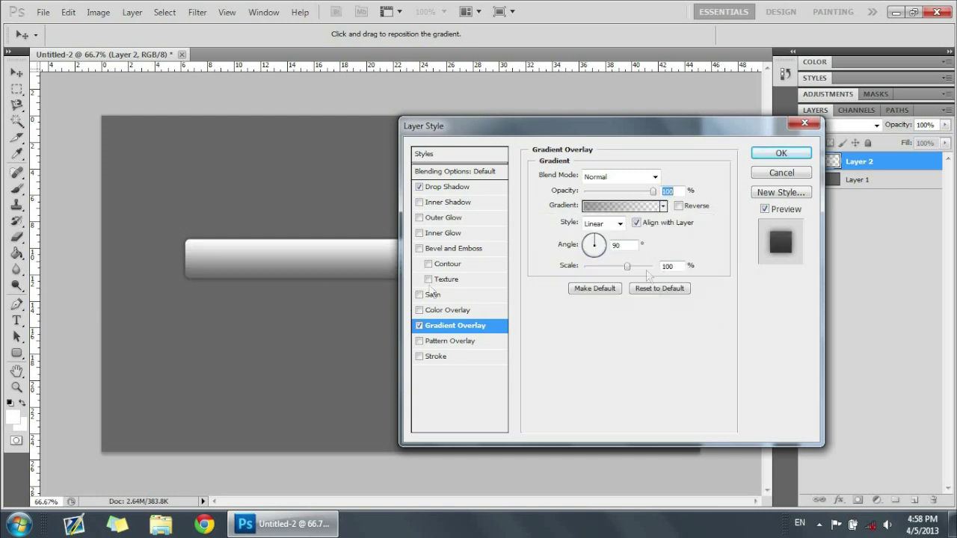
{"action": "left_click", "coordinate": [664, 207]}
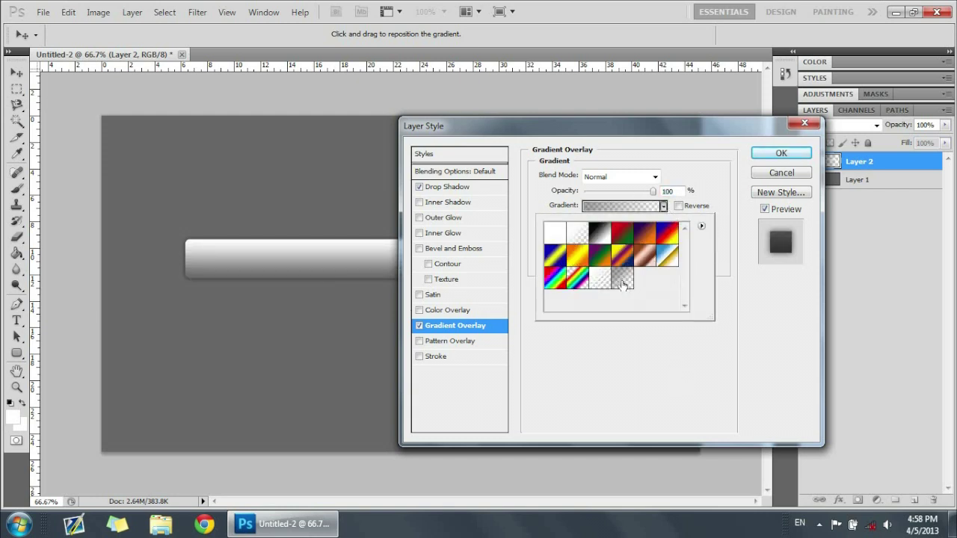
{"action": "left_click", "coordinate": [625, 279]}
{"action": "left_click", "coordinate": [690, 386]}
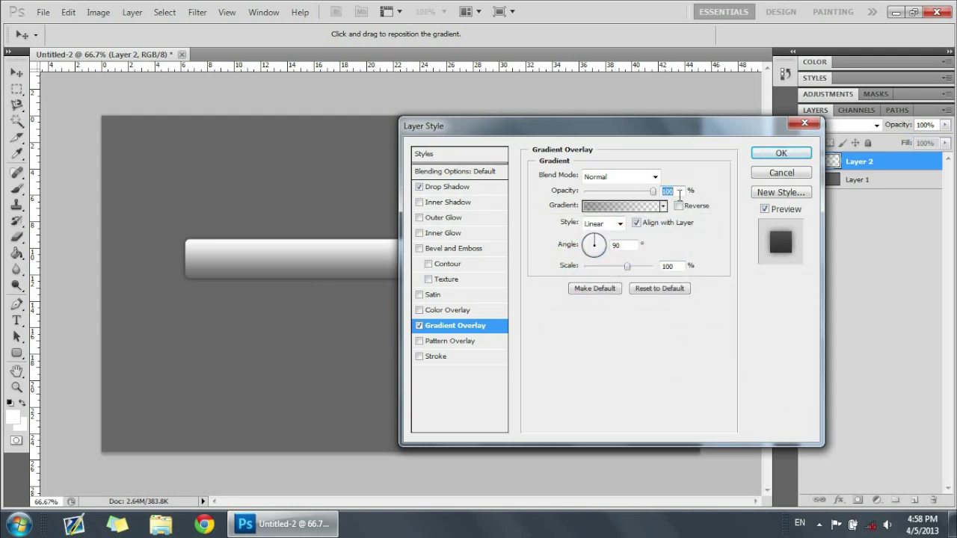
Step: Try gradient overlay opacities of 25% and 50%, and settle on 30%
{"action": "type", "text": "25"}
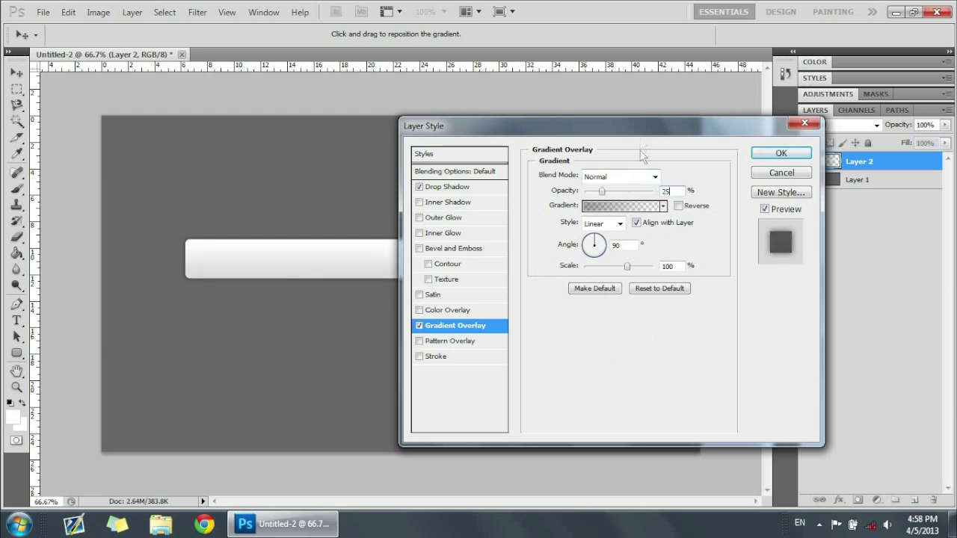
{"action": "left_click_drag", "start_coordinate": [640, 127], "coordinate": [651, 130]}
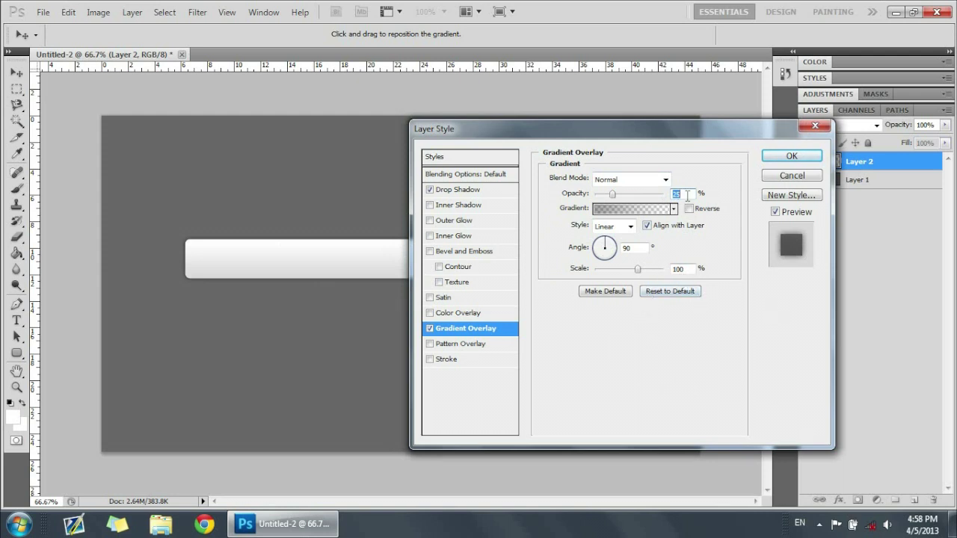
{"action": "type", "text": "50"}
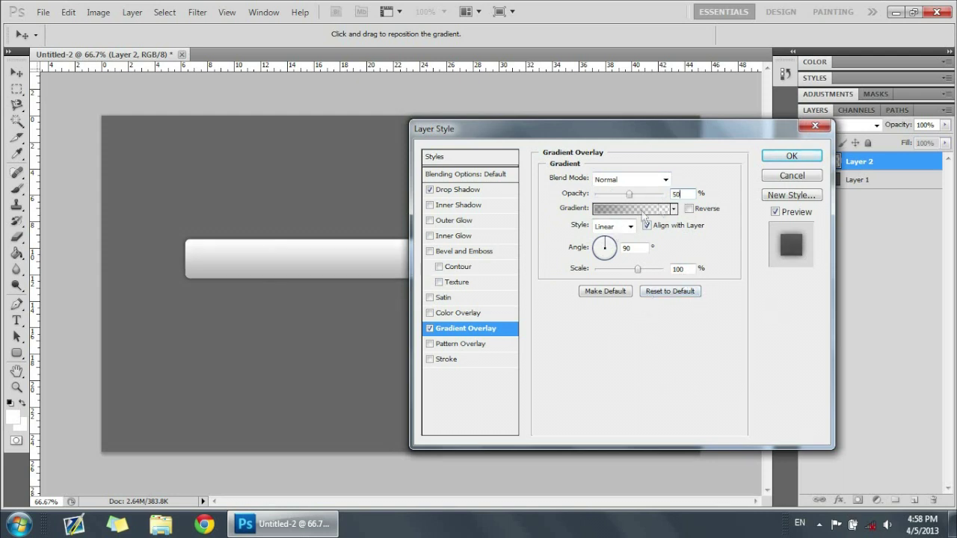
{"action": "left_click_drag", "start_coordinate": [567, 197], "coordinate": [549, 197]}
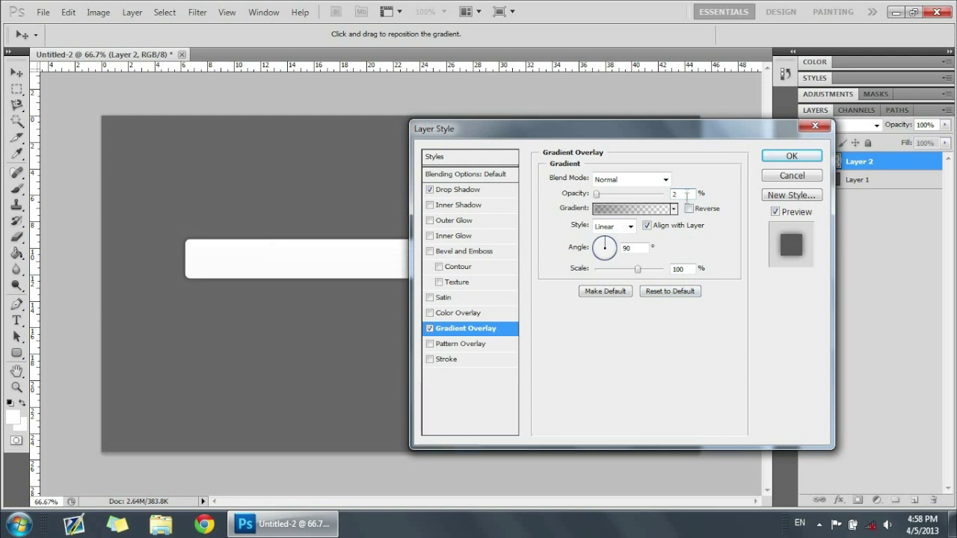
{"action": "type", "text": "30"}
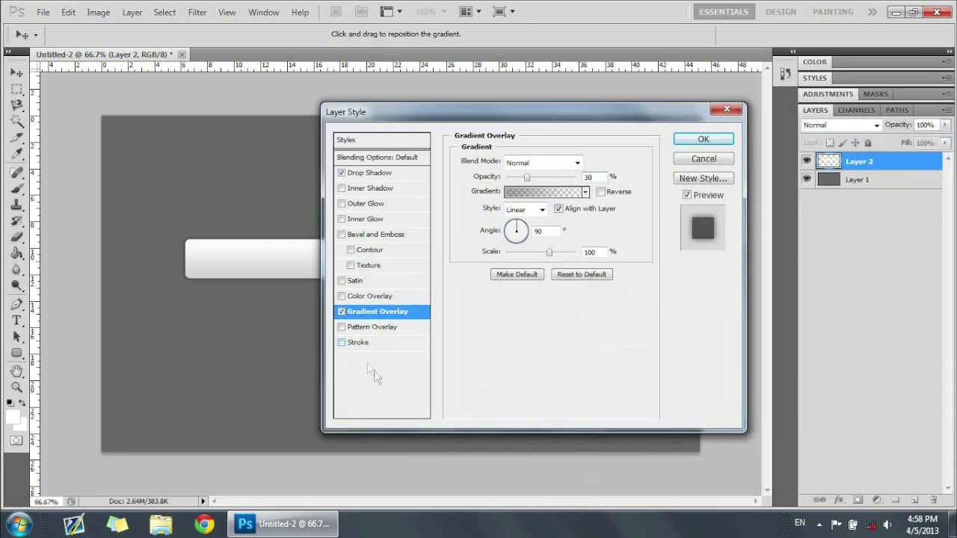
Step: Add a white 2 px outside Stroke to the bar and apply the layer style
{"action": "left_click", "coordinate": [362, 348]}
{"action": "left_click", "coordinate": [495, 258]}
{"action": "left_click", "coordinate": [464, 249]}
{"action": "left_click_drag", "start_coordinate": [437, 235], "coordinate": [438, 240]}
{"action": "left_click", "coordinate": [760, 233]}
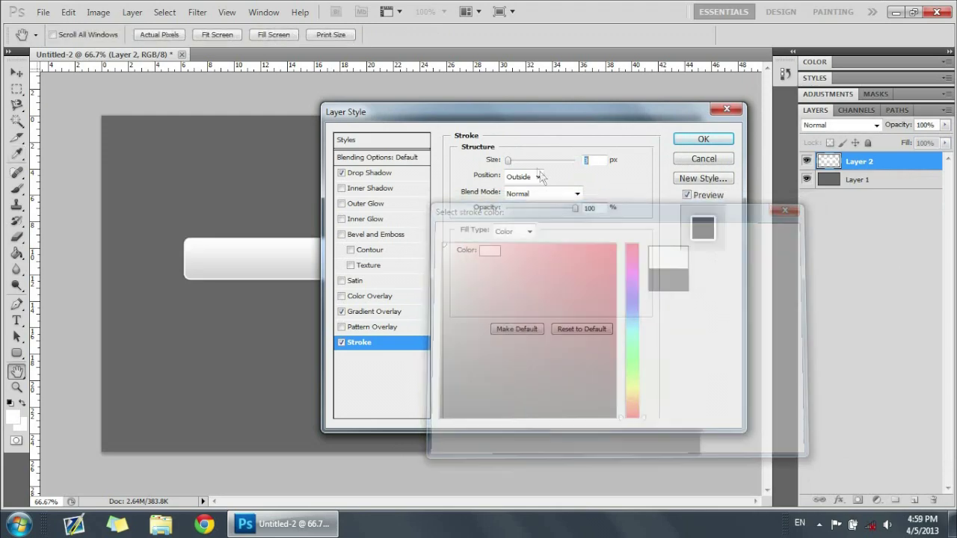
{"action": "type", "text": "2"}
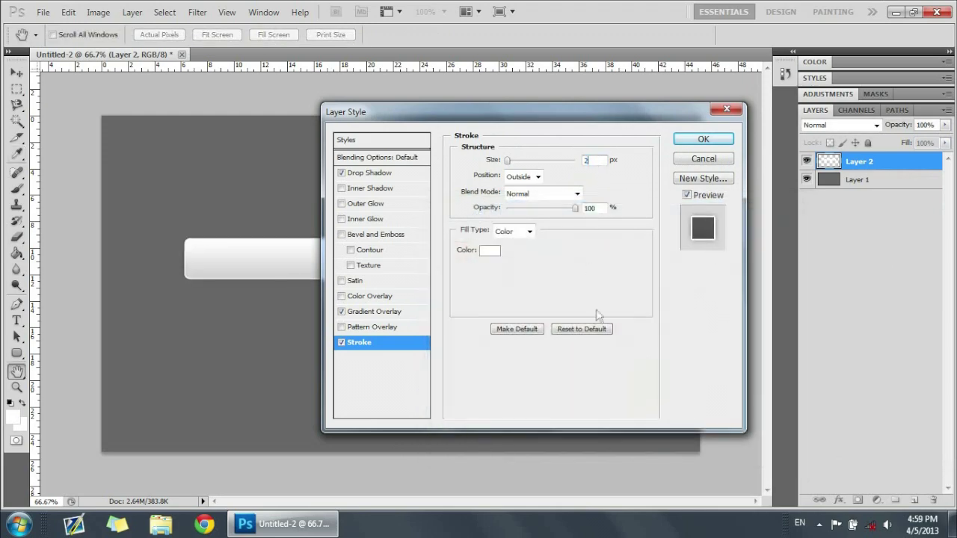
{"action": "mouse_move", "coordinate": [471, 112]}
{"action": "left_mouse_down"}
{"action": "mouse_move", "coordinate": [615, 163]}
{"action": "mouse_move", "coordinate": [812, 288]}
{"action": "mouse_move", "coordinate": [743, 192]}
{"action": "mouse_move", "coordinate": [802, 179]}
{"action": "mouse_move", "coordinate": [792, 171]}
{"action": "mouse_move", "coordinate": [505, 88]}
{"action": "mouse_move", "coordinate": [517, 112]}
{"action": "mouse_move", "coordinate": [480, 99]}
{"action": "mouse_move", "coordinate": [543, 196]}
{"action": "mouse_move", "coordinate": [443, 103]}
{"action": "mouse_move", "coordinate": [471, 96]}
{"action": "left_mouse_up"}
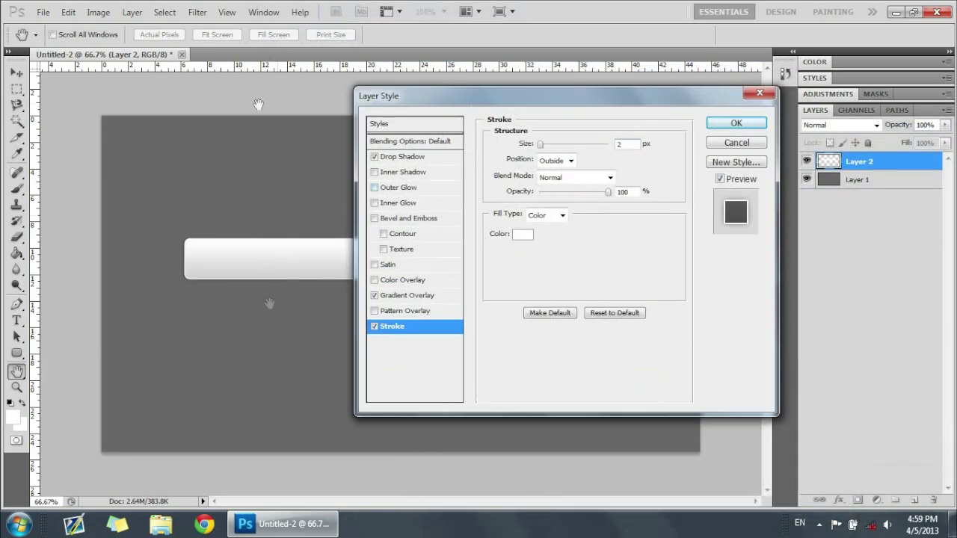
{"action": "left_click_drag", "start_coordinate": [613, 110], "coordinate": [599, 130]}
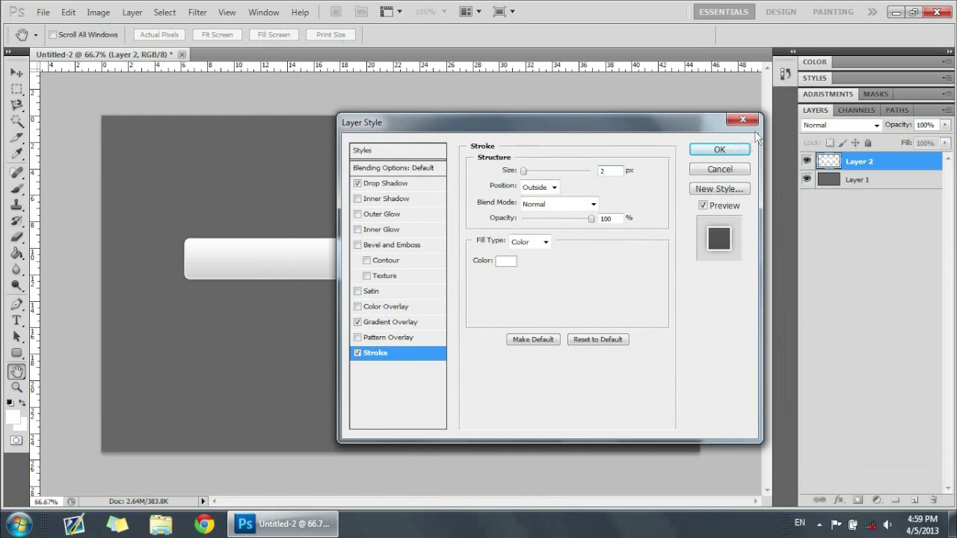
{"action": "left_click", "coordinate": [723, 142]}
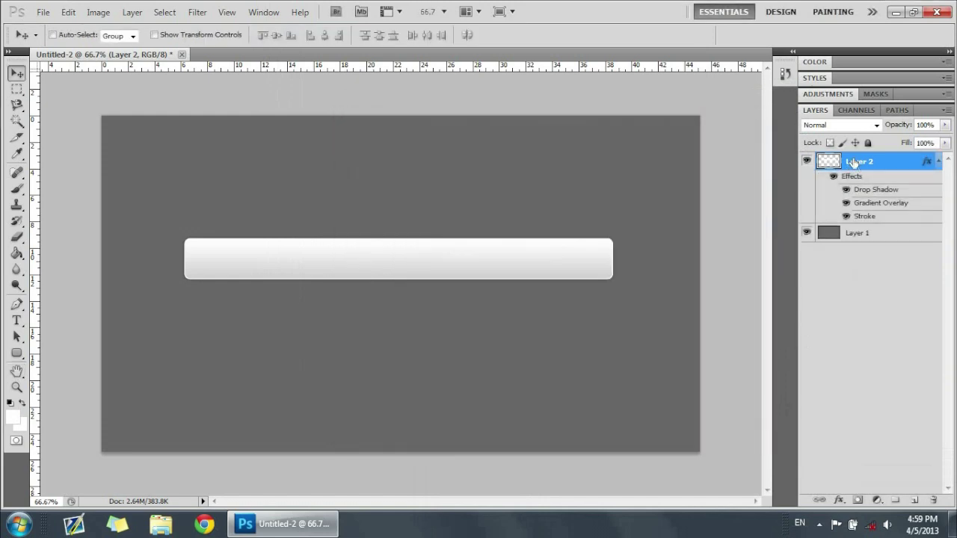
Step: Collapse Layer 2's effects list and move the bar slightly higher on the canvas, keeping it horizontally centered
{"action": "left_click", "coordinate": [939, 162]}
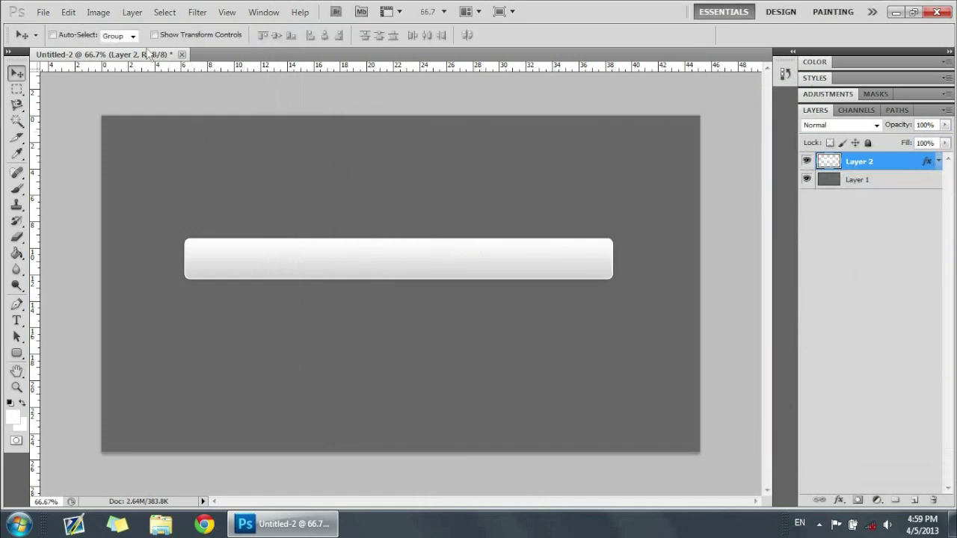
{"action": "left_click_drag", "start_coordinate": [523, 271], "coordinate": [530, 248]}
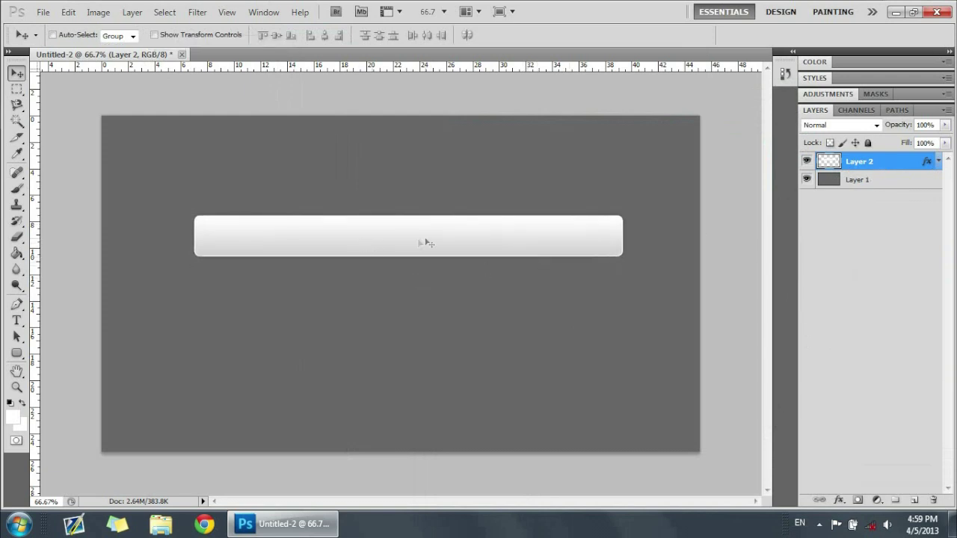
{"action": "left_click_drag", "start_coordinate": [425, 242], "coordinate": [415, 243]}
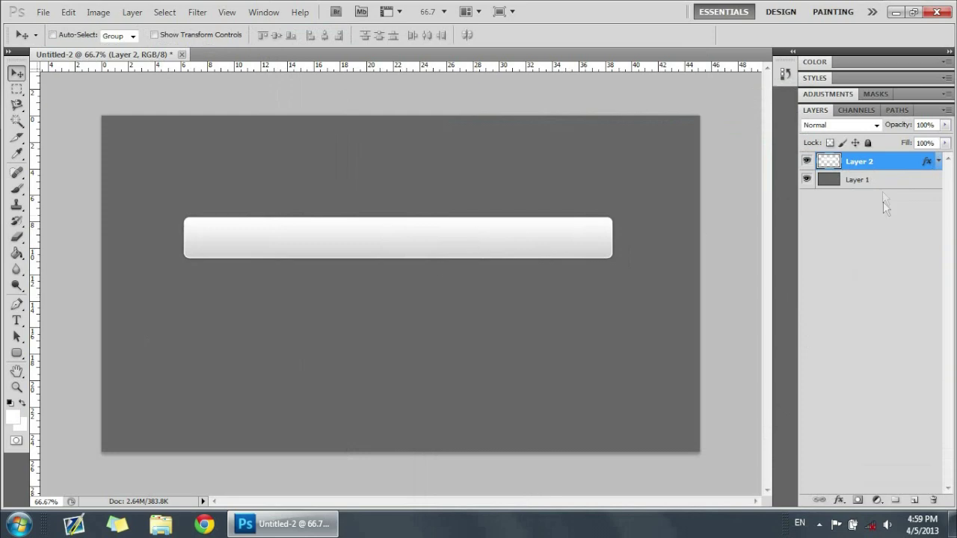
Step: Set the size of Layer 2's drop shadow to 15 px and apply it
{"action": "double_click", "coordinate": [888, 168]}
{"action": "left_click", "coordinate": [387, 183]}
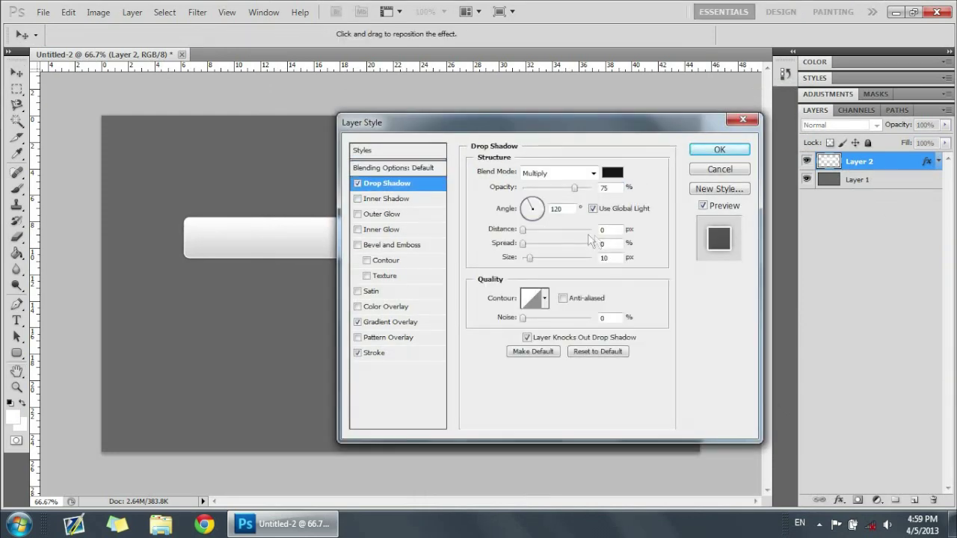
{"action": "double_click", "coordinate": [615, 259]}
{"action": "type", "text": "15"}
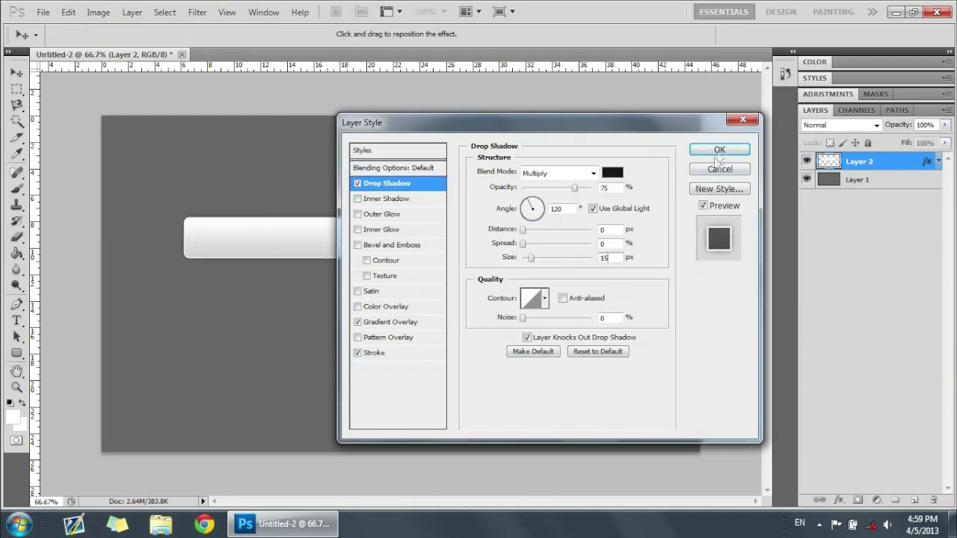
{"action": "left_click", "coordinate": [717, 152]}
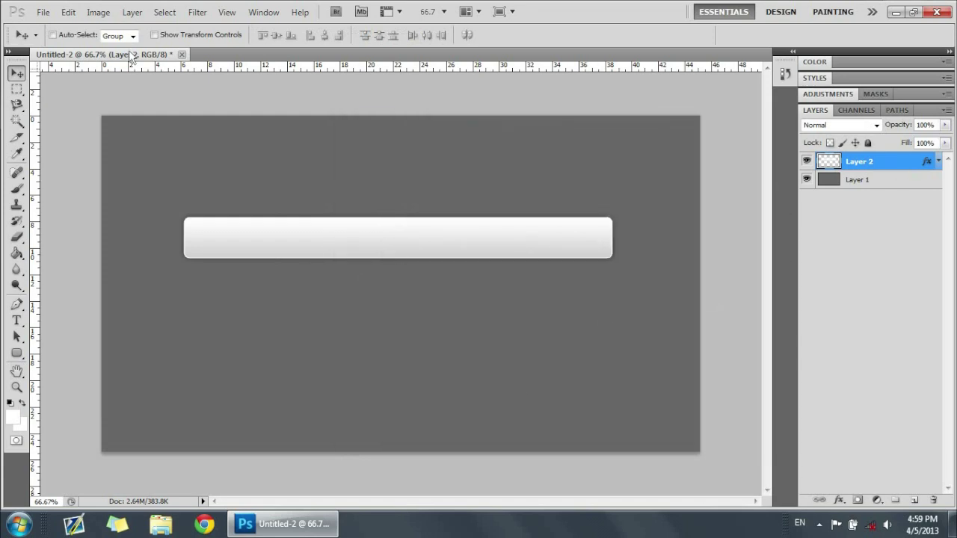
Step: Add a new empty layer above Layer 2
{"action": "left_click", "coordinate": [914, 499]}
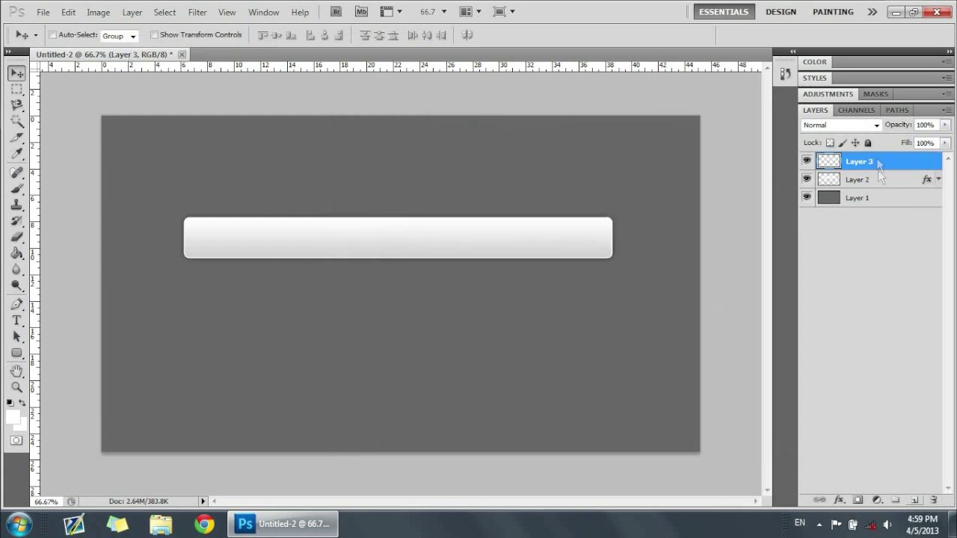
Step: Switch to the Rectangle tool and set the foreground color to dark gray #3d3d3d
{"action": "left_click", "coordinate": [16, 353]}
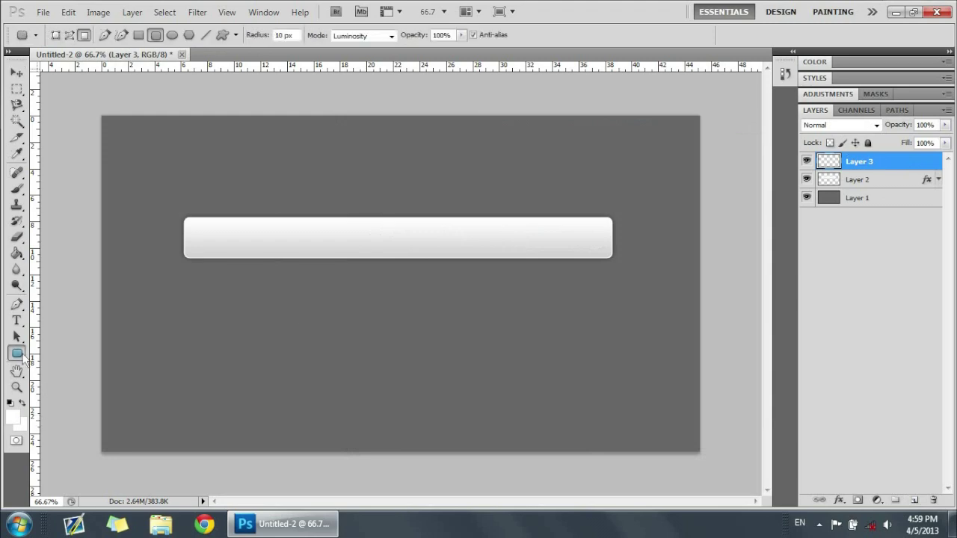
{"action": "left_click", "coordinate": [14, 419]}
{"action": "left_click", "coordinate": [495, 214]}
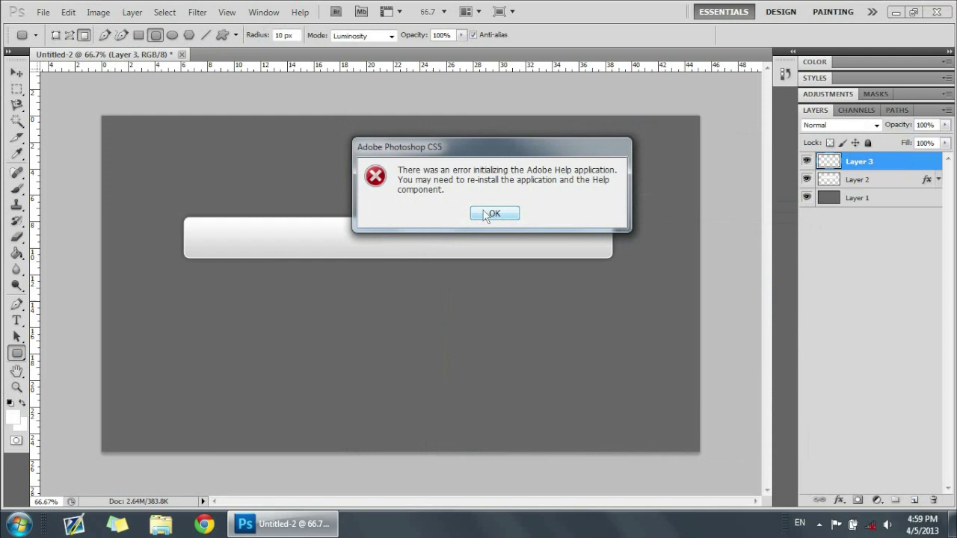
{"action": "left_click", "coordinate": [495, 215]}
{"action": "left_click_drag", "start_coordinate": [18, 356], "coordinate": [61, 359]}
{"action": "left_click", "coordinate": [13, 416]}
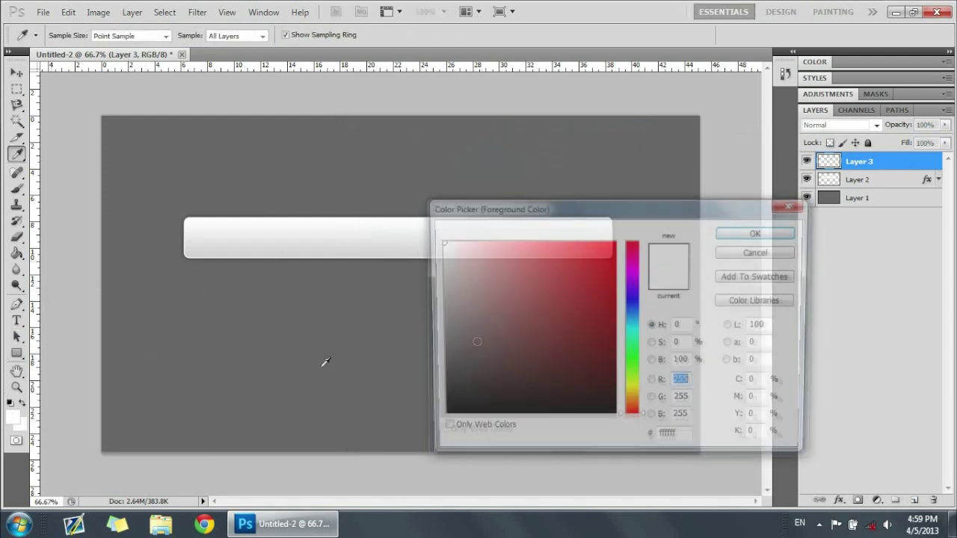
{"action": "left_click_drag", "start_coordinate": [509, 282], "coordinate": [387, 376]}
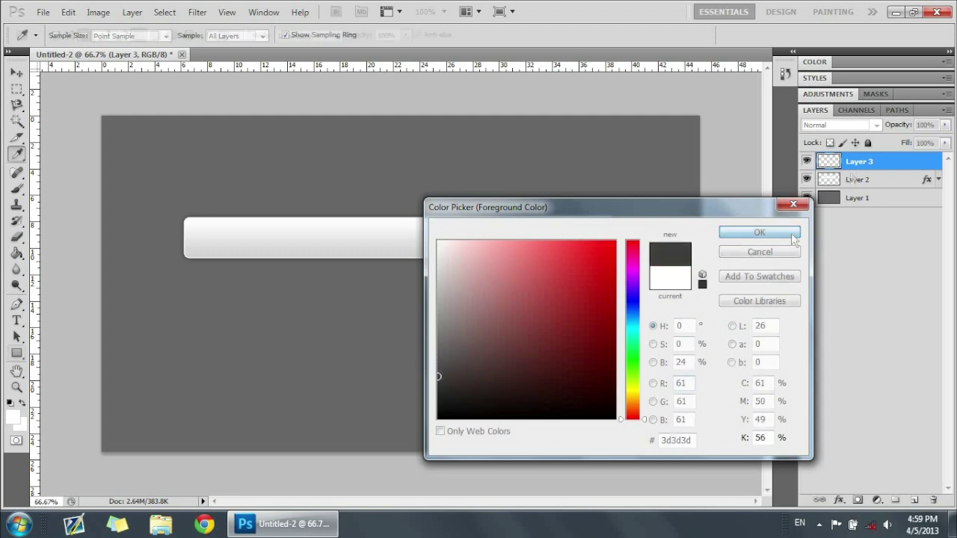
{"action": "left_click", "coordinate": [759, 232]}
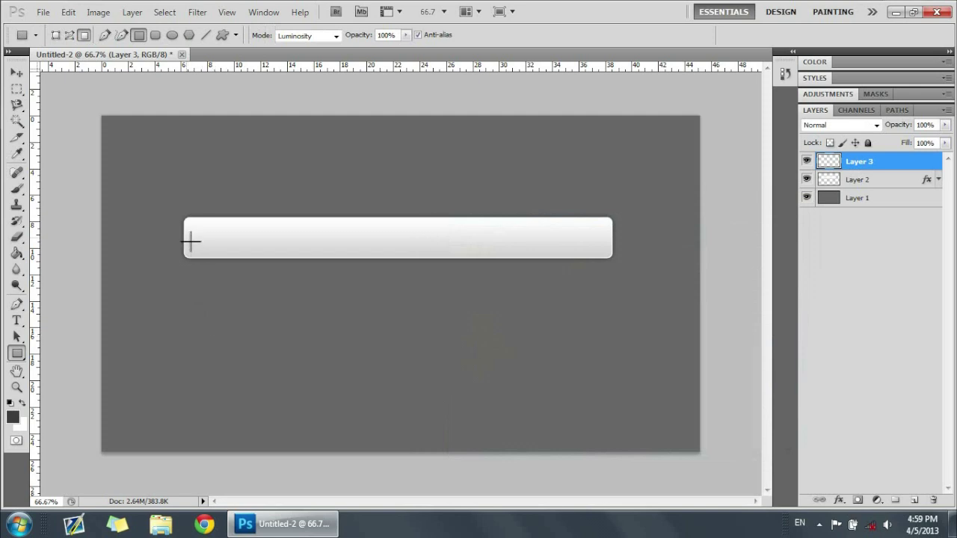
Step: Draw a dark gray rectangle across the bar's lower half on Layer 3 and nudge it slightly down and right
{"action": "left_click_drag", "start_coordinate": [184, 236], "coordinate": [611, 264]}
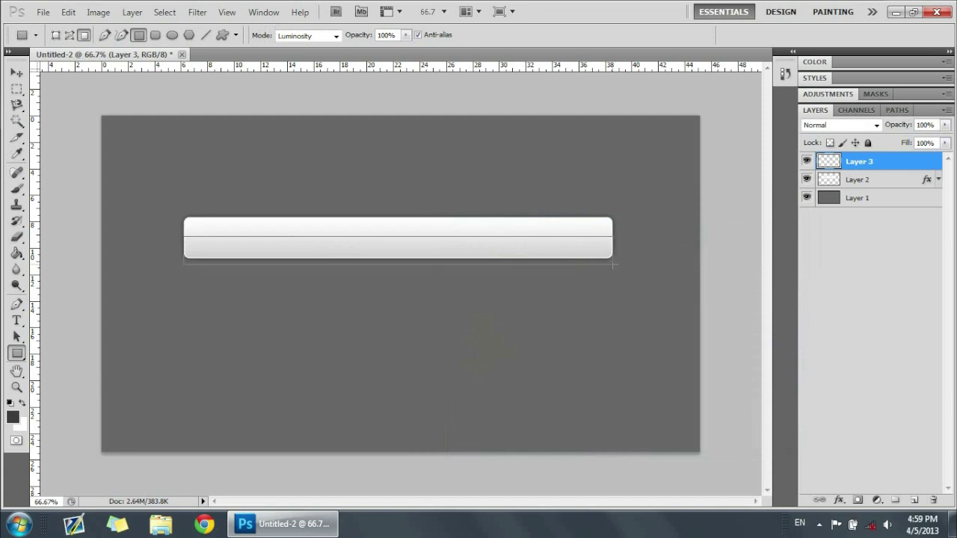
{"action": "left_click_drag", "start_coordinate": [612, 263], "coordinate": [612, 264]}
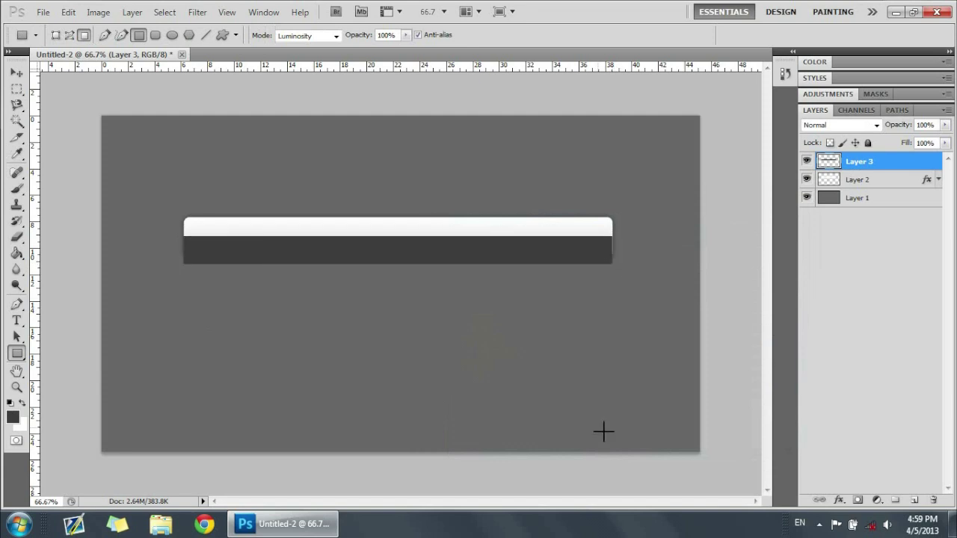
{"action": "left_click", "coordinate": [16, 73]}
{"action": "key", "text": "Down"}
{"action": "key", "text": "Right"}
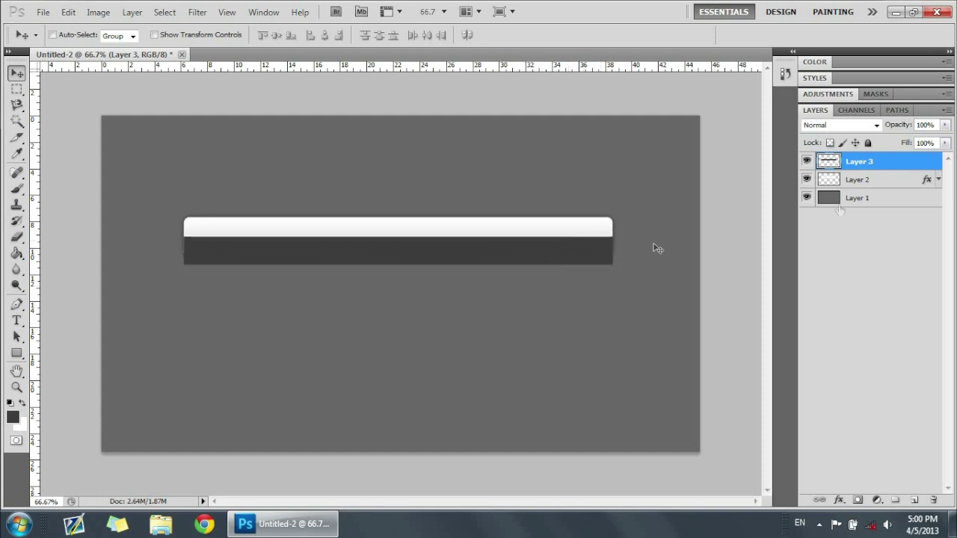
Step: Clip Layer 3 to Layer 2 with a clipping mask so the rectangle follows the bar's rounded shape
{"action": "right_click", "coordinate": [888, 165]}
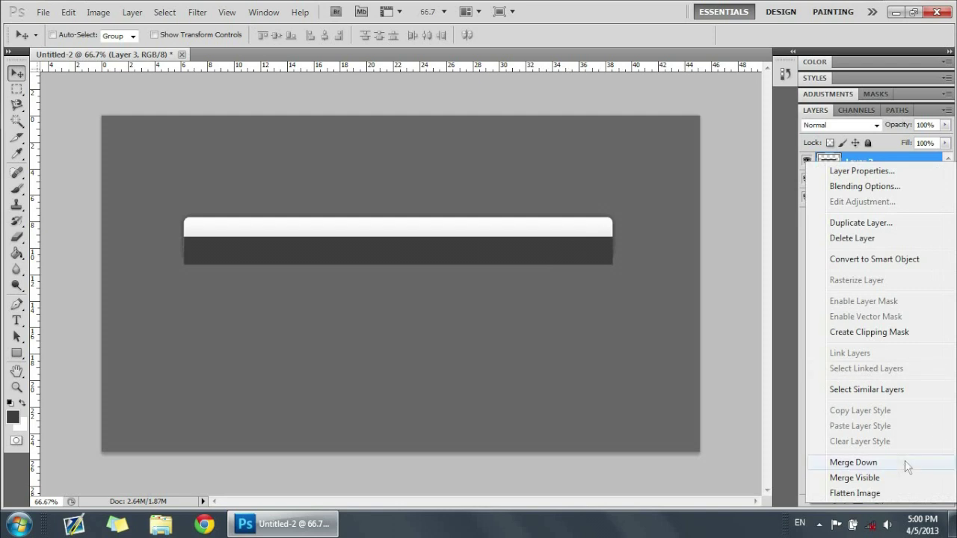
{"action": "left_click", "coordinate": [873, 332]}
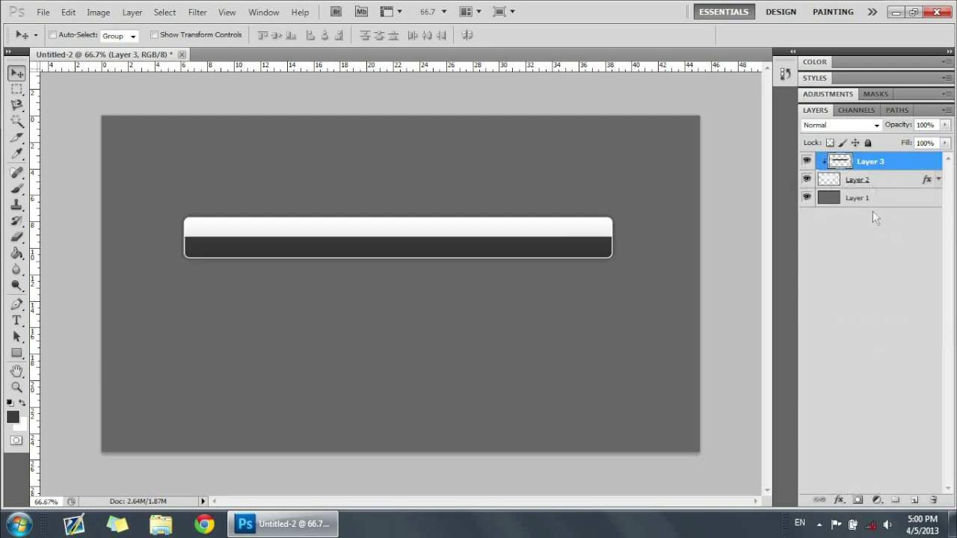
{"action": "right_click", "coordinate": [893, 163]}
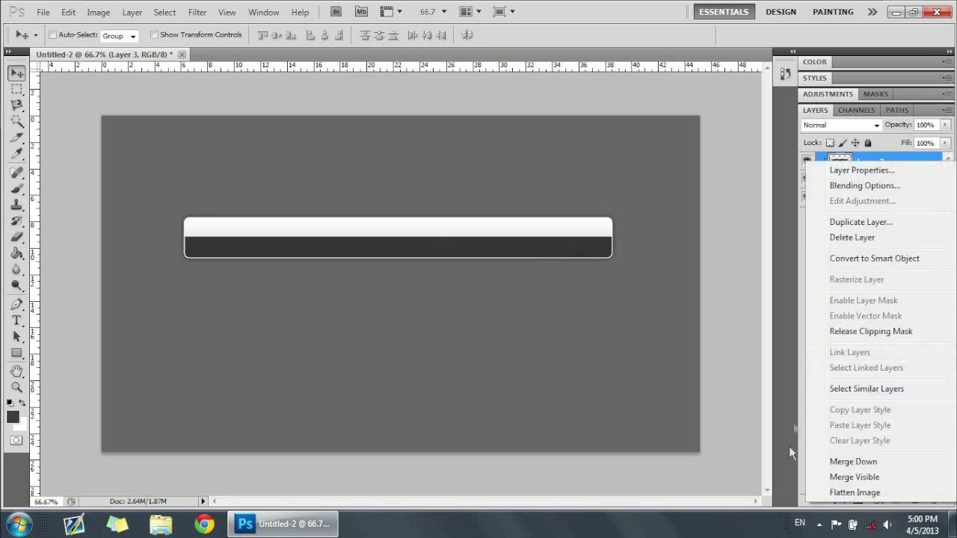
{"action": "left_click", "coordinate": [640, 39]}
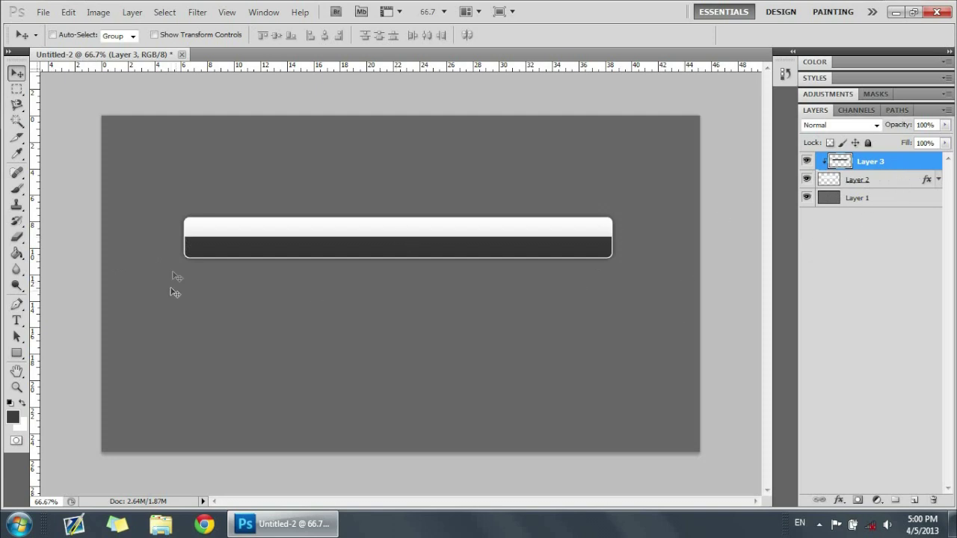
{"action": "mouse_move", "coordinate": [530, 261]}
{"action": "left_mouse_down"}
{"action": "mouse_move", "coordinate": [483, 263]}
{"action": "mouse_move", "coordinate": [562, 271]}
{"action": "mouse_move", "coordinate": [561, 257]}
{"action": "mouse_move", "coordinate": [524, 265]}
{"action": "left_mouse_up"}
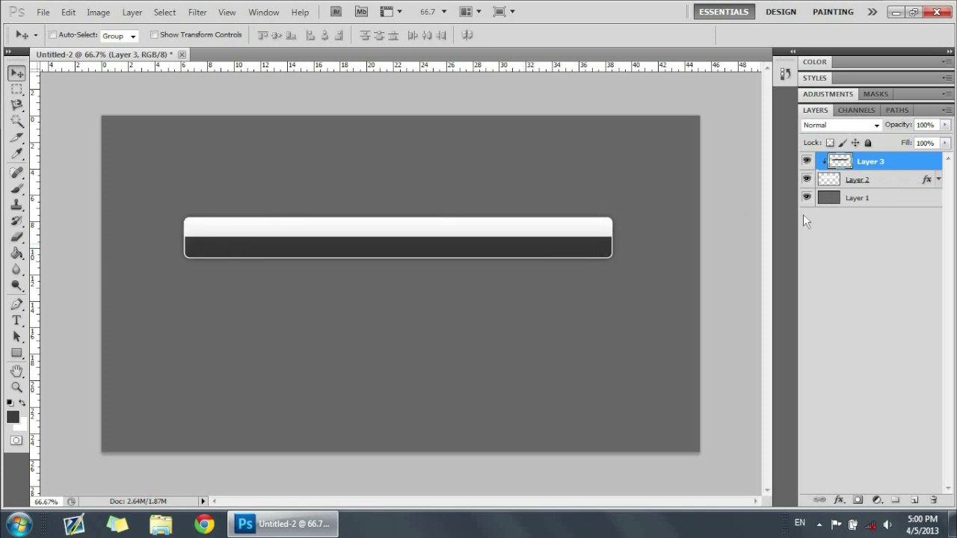
Step: Try merging Layer 3 down into Layer 2, and undo the merge
{"action": "right_click", "coordinate": [907, 172]}
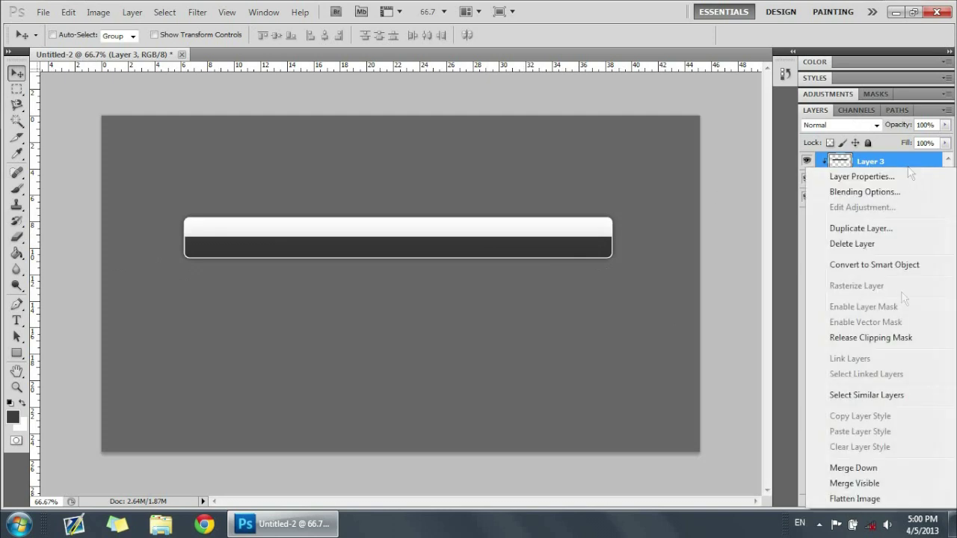
{"action": "left_click", "coordinate": [841, 469]}
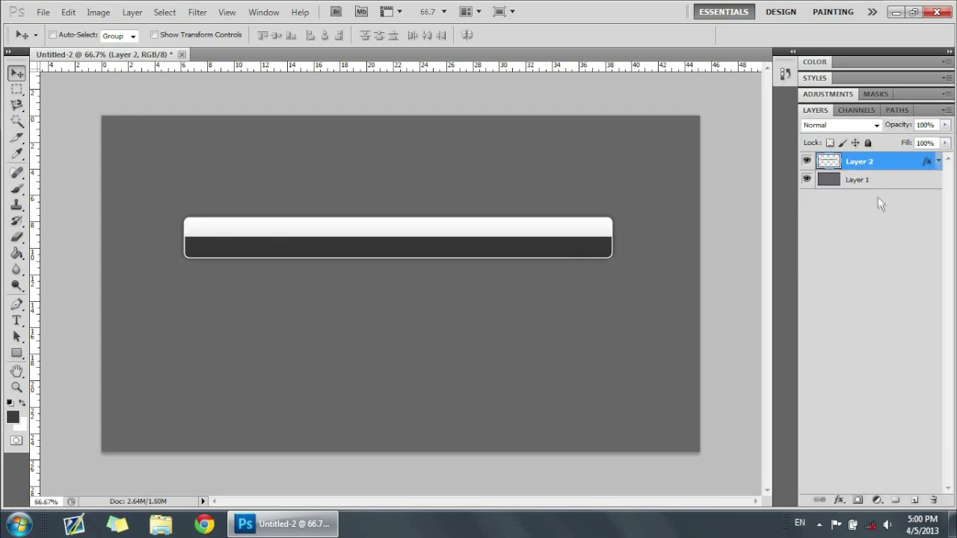
{"action": "key", "text": "ctrl+z"}
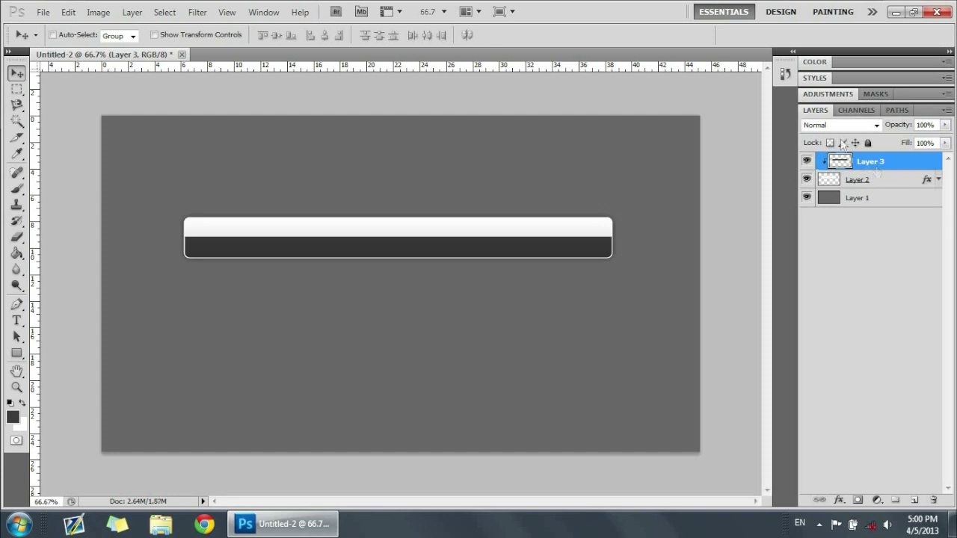
Step: Lower the opacity of the clipped Layer 3 to 25%
{"action": "left_click", "coordinate": [945, 125]}
{"action": "left_click_drag", "start_coordinate": [945, 141], "coordinate": [893, 142]}
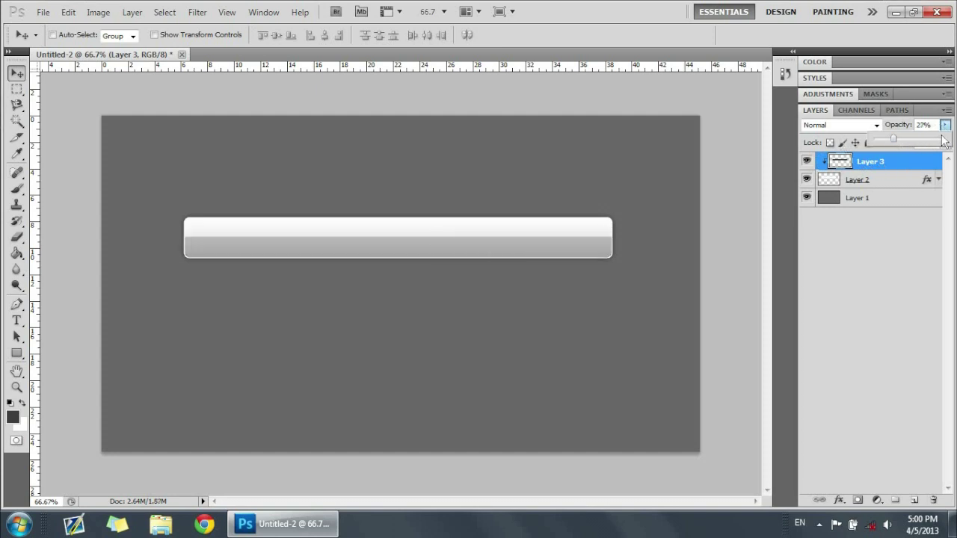
{"action": "left_click", "coordinate": [898, 125]}
{"action": "type", "text": "25"}
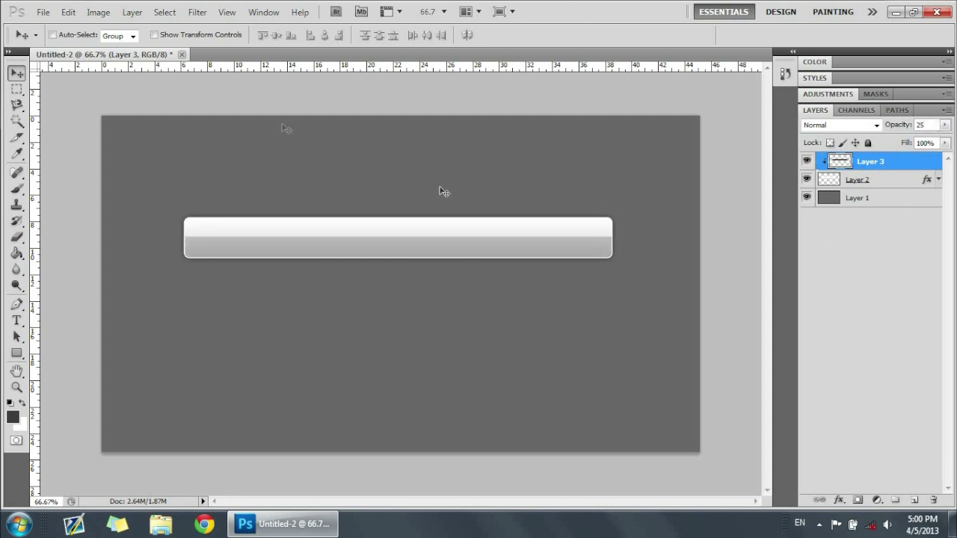
{"action": "left_click", "coordinate": [869, 263]}
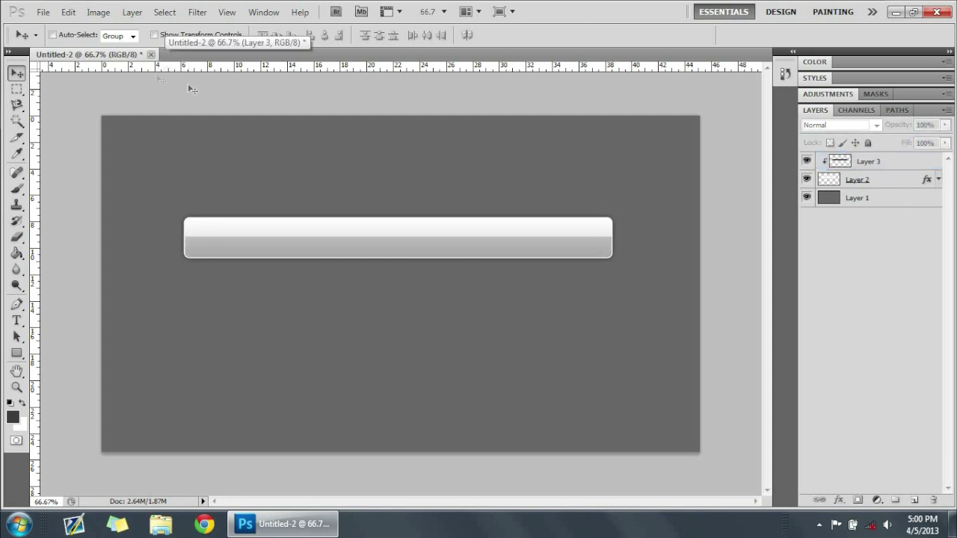
Step: Set Layer 3's opacity to 10% and shift its rectangle slightly down within the bar
{"action": "left_click", "coordinate": [888, 164]}
{"action": "left_click", "coordinate": [924, 126]}
{"action": "type", "text": "10"}
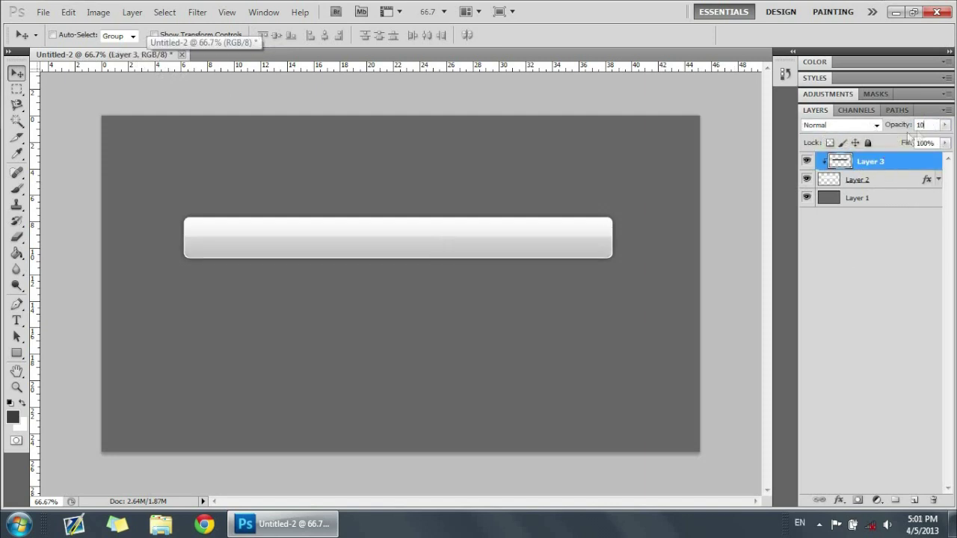
{"action": "left_click", "coordinate": [17, 73]}
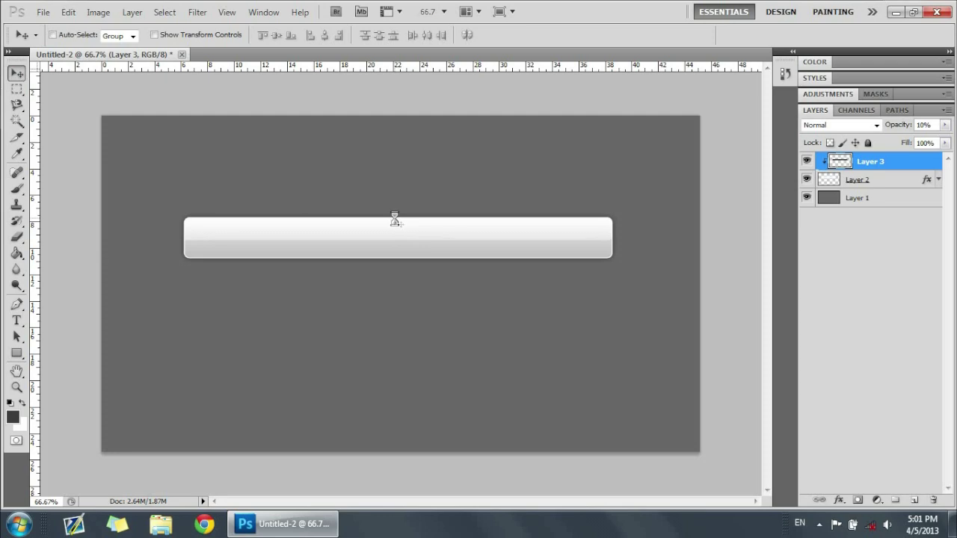
Step: Set the opacity of Layer 2's Gradient Overlay to 50% and apply the layer style
{"action": "double_click", "coordinate": [898, 181]}
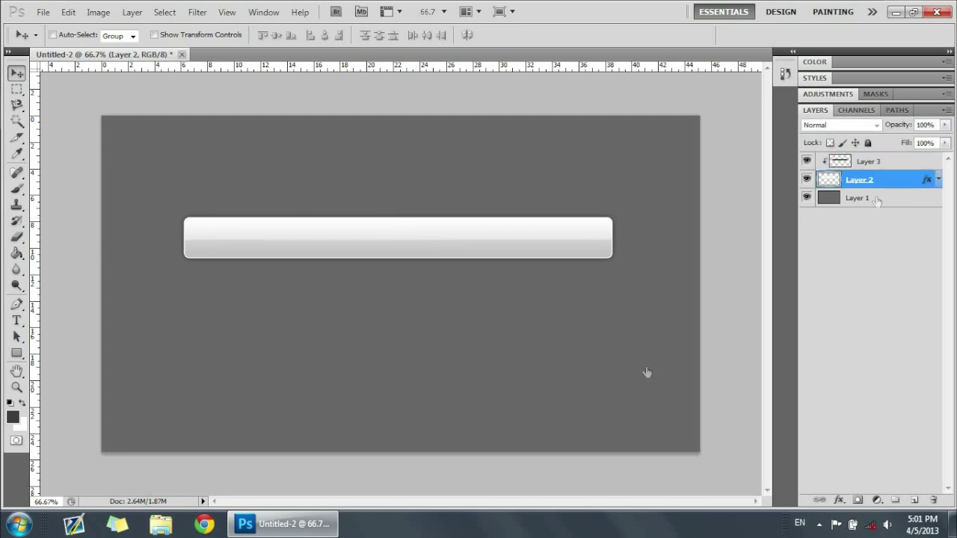
{"action": "left_click", "coordinate": [392, 322]}
{"action": "left_click_drag", "start_coordinate": [535, 188], "coordinate": [623, 210]}
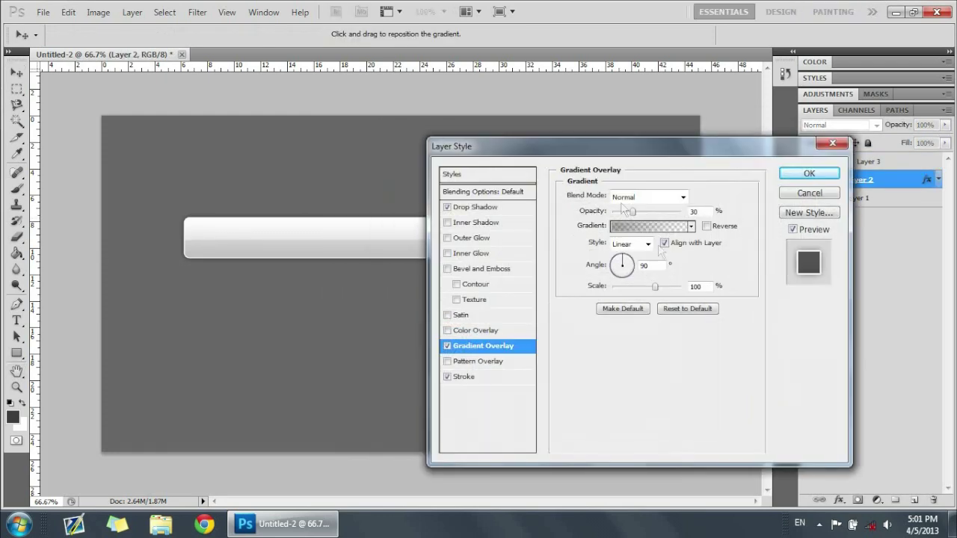
{"action": "type", "text": "50"}
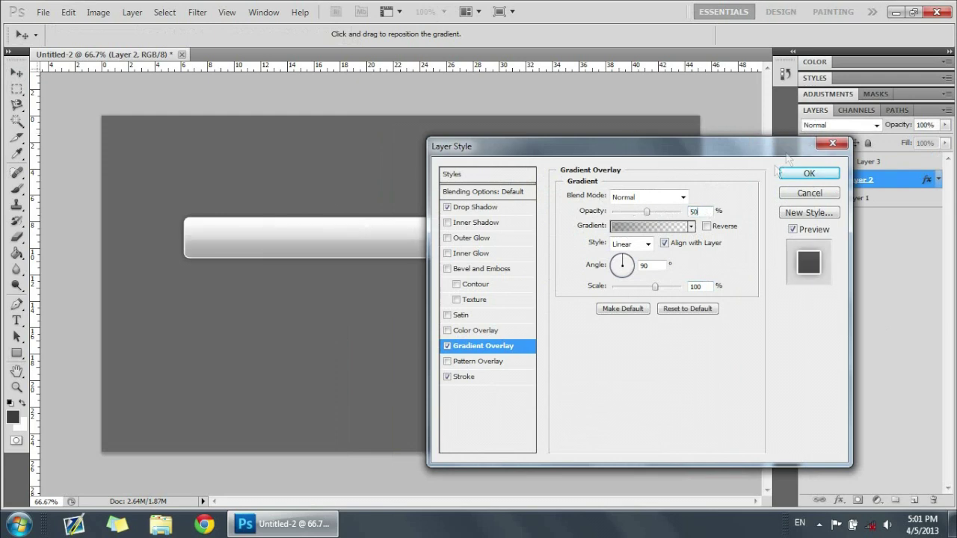
{"action": "left_click", "coordinate": [806, 174]}
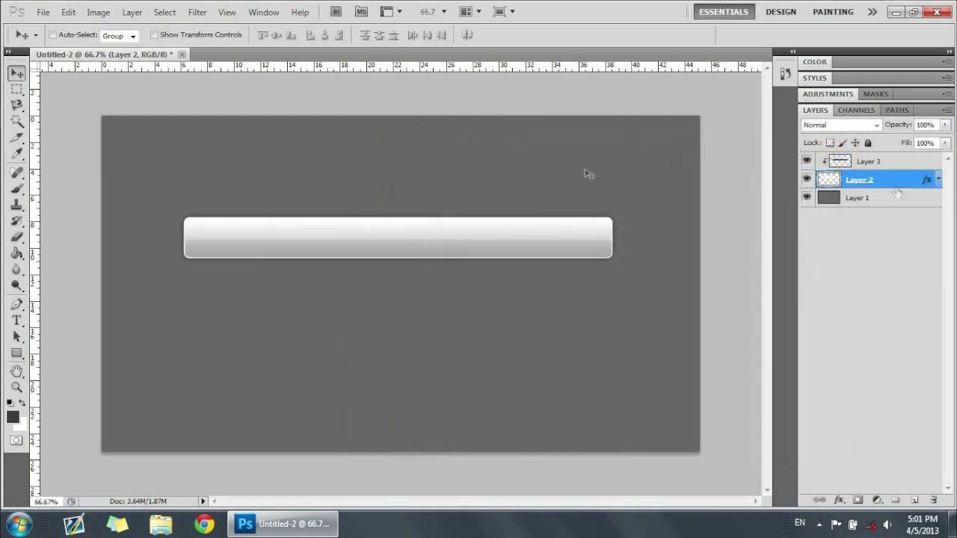
Step: Set the opacity of Layer 2's Stroke to 75% and apply the layer style
{"action": "double_click", "coordinate": [890, 187]}
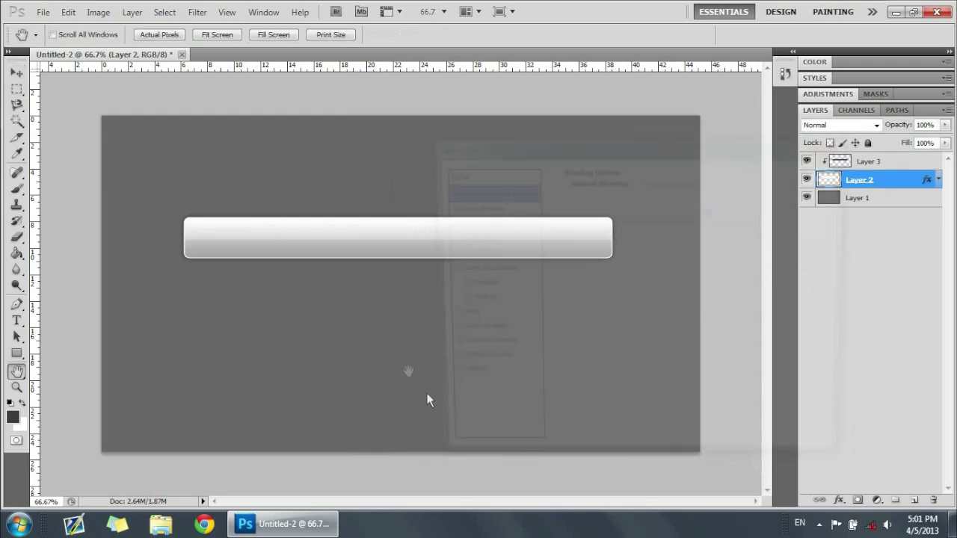
{"action": "left_click", "coordinate": [478, 377]}
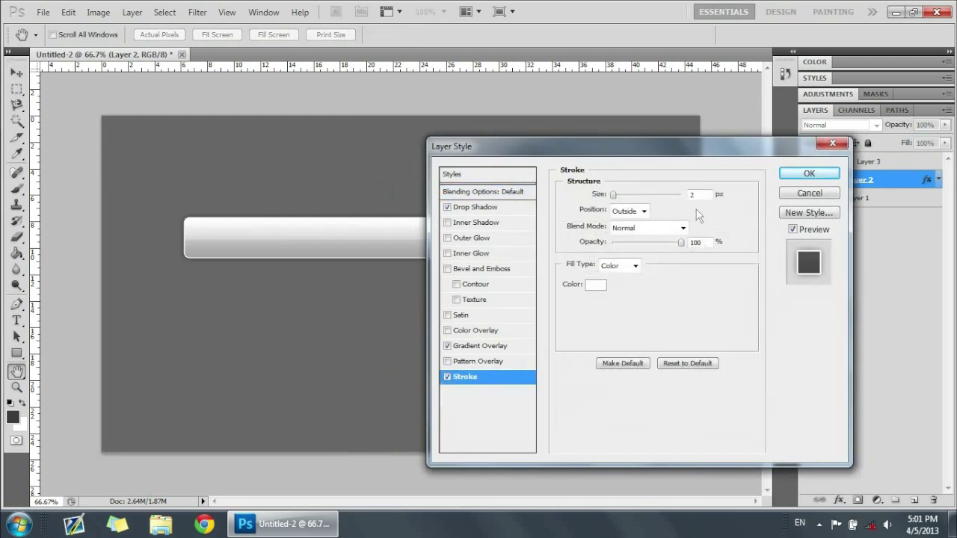
{"action": "double_click", "coordinate": [709, 242]}
{"action": "type", "text": "25"}
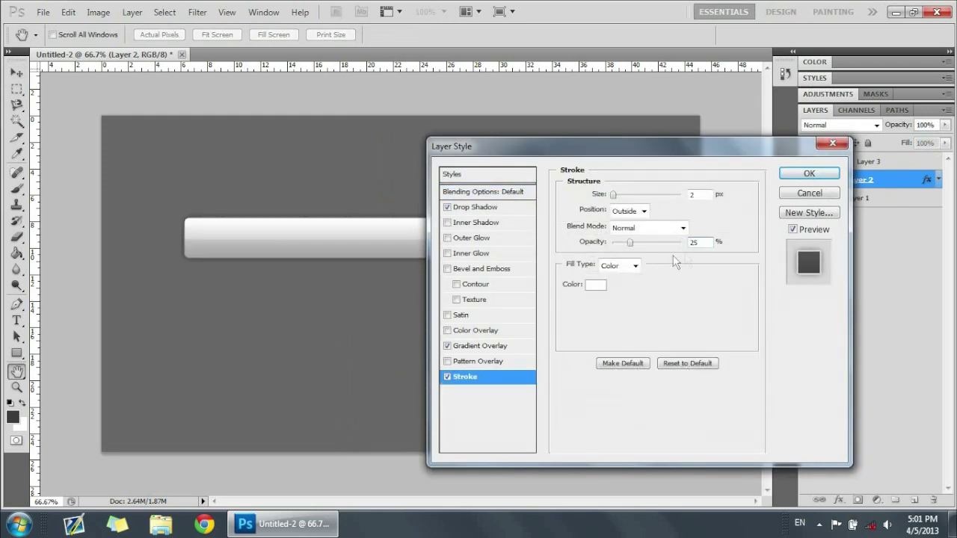
{"action": "left_click_drag", "start_coordinate": [710, 242], "coordinate": [643, 242]}
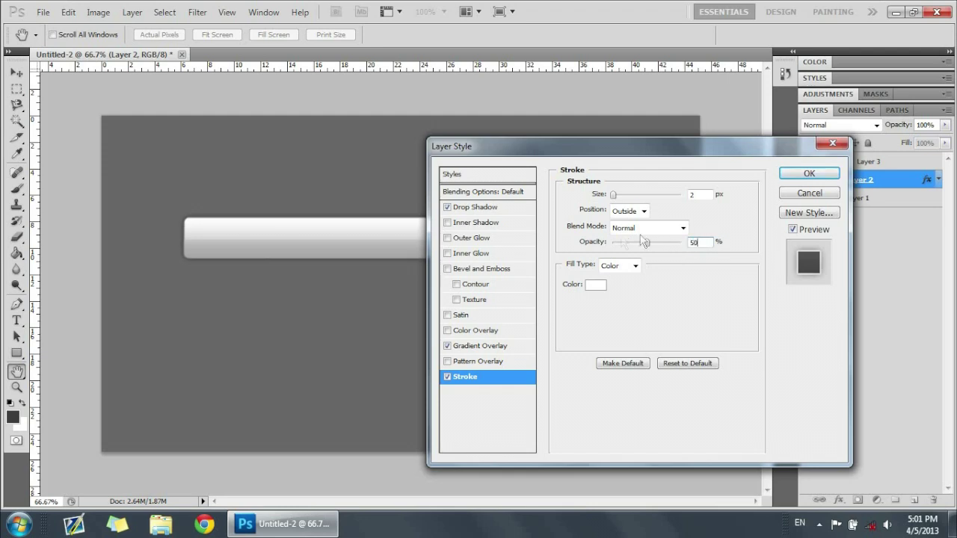
{"action": "left_click_drag", "start_coordinate": [703, 242], "coordinate": [668, 242]}
{"action": "type", "text": "75"}
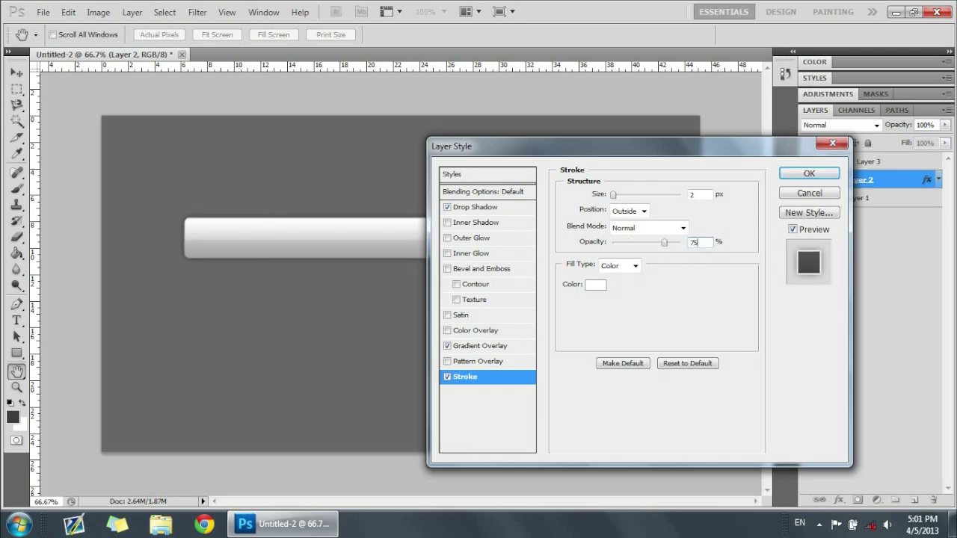
{"action": "left_click", "coordinate": [809, 173]}
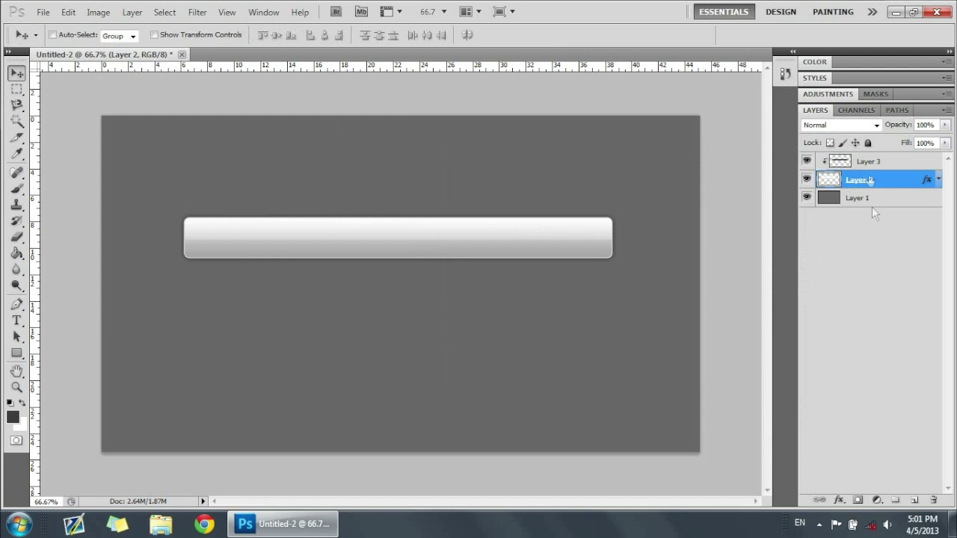
Step: Select Layer 2 and Layer 3 together and move the whole bar higher on the canvas
{"action": "left_click", "coordinate": [879, 166]}
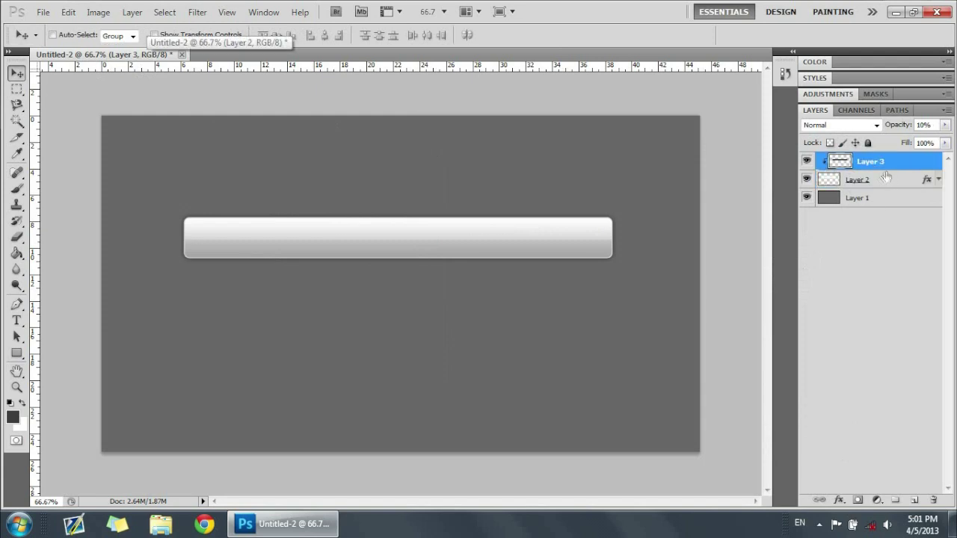
{"action": "left_click", "coordinate": [882, 180], "text": "shift"}
{"action": "key", "text": "shift+Up"}
{"action": "key", "text": "shift+Up"}
{"action": "key", "text": "shift+Up"}
{"action": "key", "text": "shift+Up"}
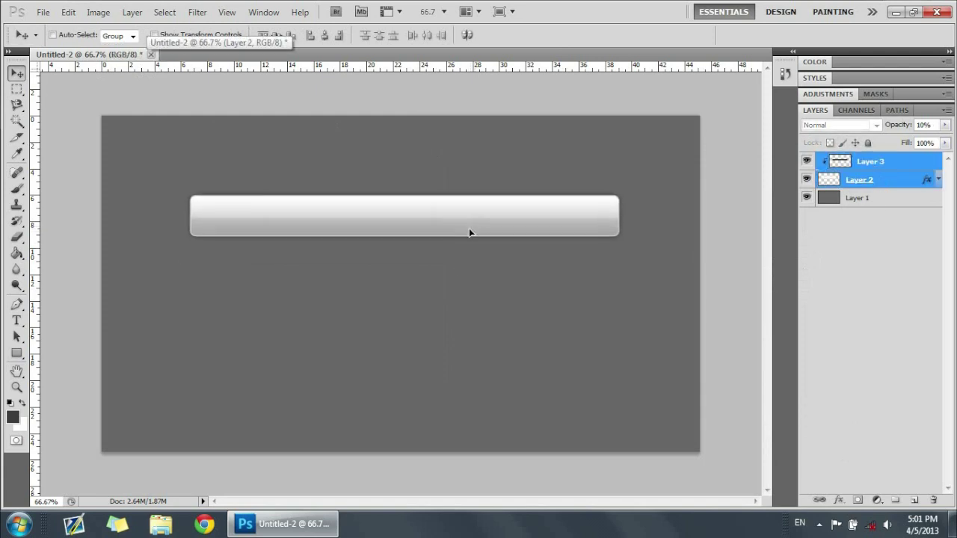
Step: Try merging Layer 3 down into Layer 2 and moving the merged bar higher on the canvas
{"action": "left_click", "coordinate": [885, 166]}
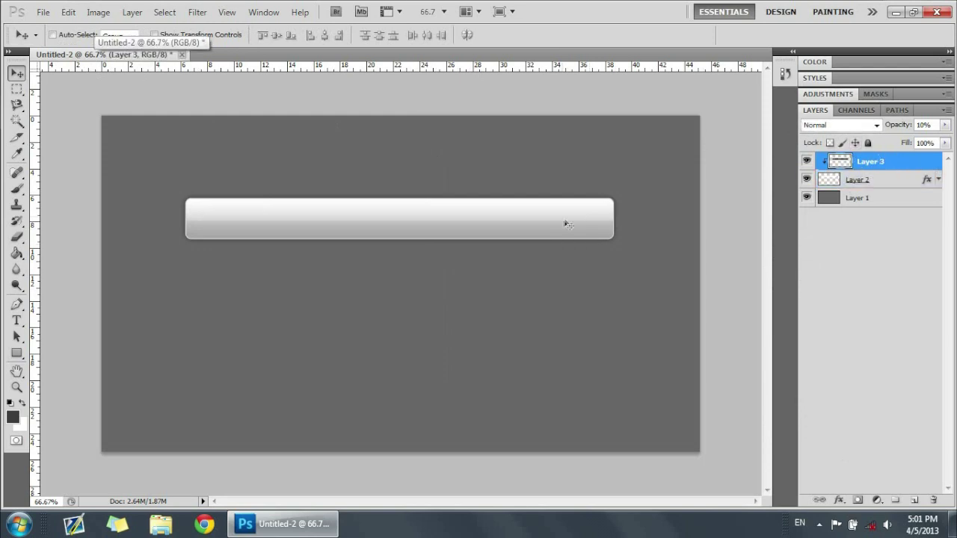
{"action": "right_click", "coordinate": [904, 163]}
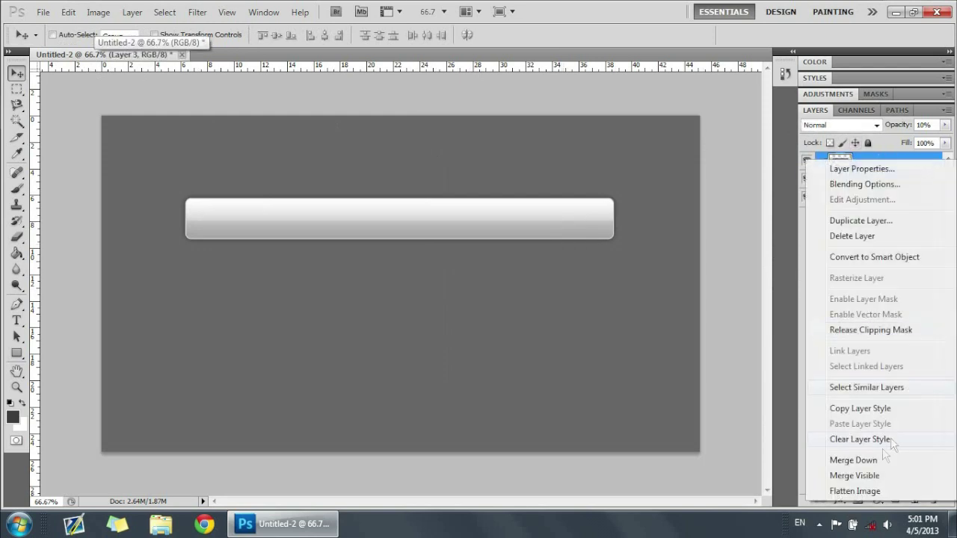
{"action": "left_click", "coordinate": [871, 460]}
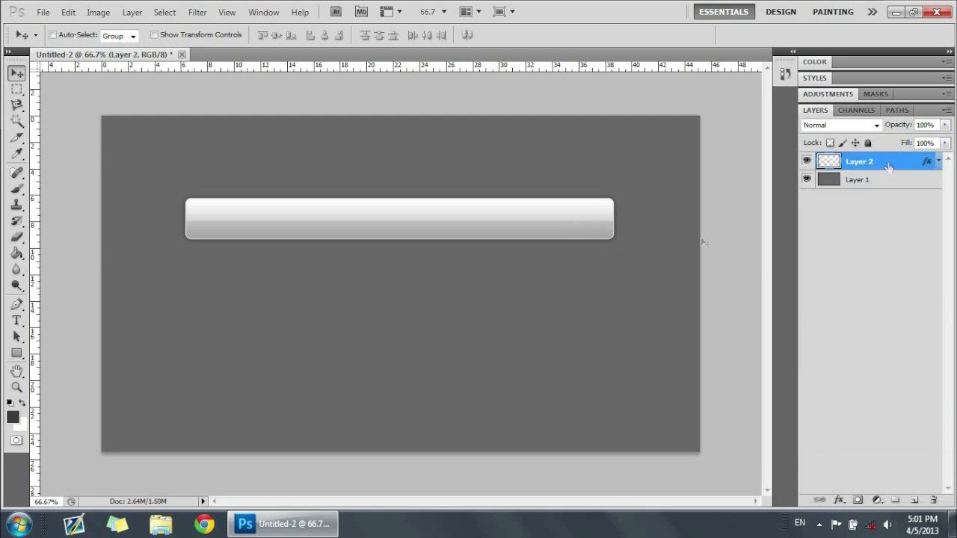
{"action": "left_click_drag", "start_coordinate": [244, 192], "coordinate": [338, 174]}
{"action": "left_click_drag", "start_coordinate": [461, 226], "coordinate": [447, 214]}
{"action": "left_click_drag", "start_coordinate": [368, 182], "coordinate": [362, 161]}
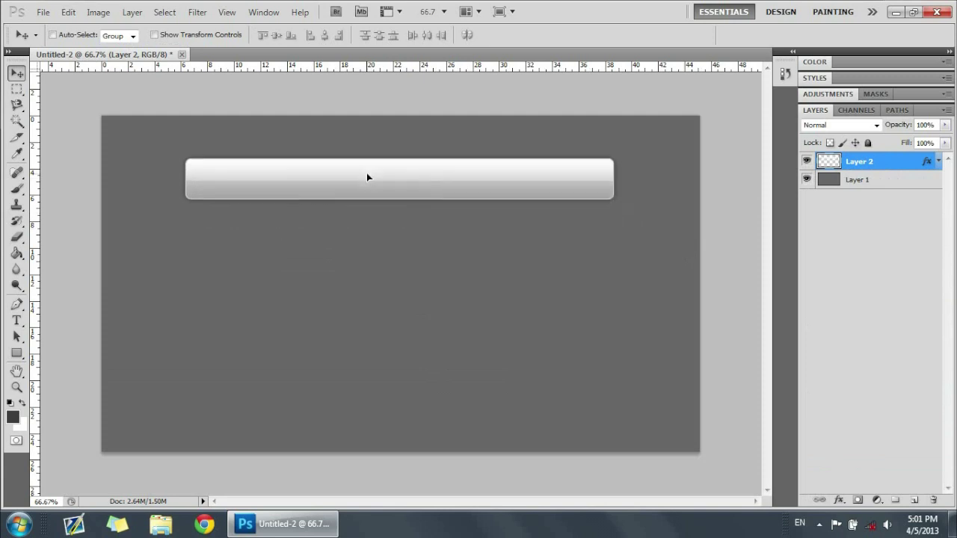
Step: Undo the bar's moves and the merge of Layer 3 into Layer 2
{"action": "key", "text": "shift+Down"}
{"action": "key", "text": "shift+Down"}
{"action": "key", "text": "shift+Down"}
{"action": "key", "text": "shift+Down"}
{"action": "key", "text": "shift+Down"}
{"action": "key", "text": "shift+Down"}
{"action": "key", "text": "shift+Down"}
{"action": "key", "text": "shift+Down"}
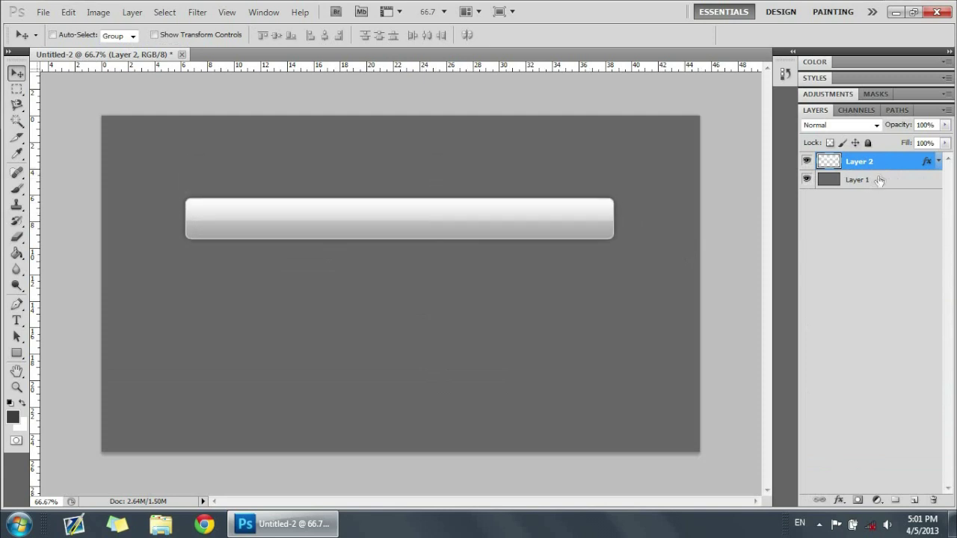
{"action": "key", "text": "ctrl+alt+shift+n"}
{"action": "key", "text": "ctrl+alt+g"}
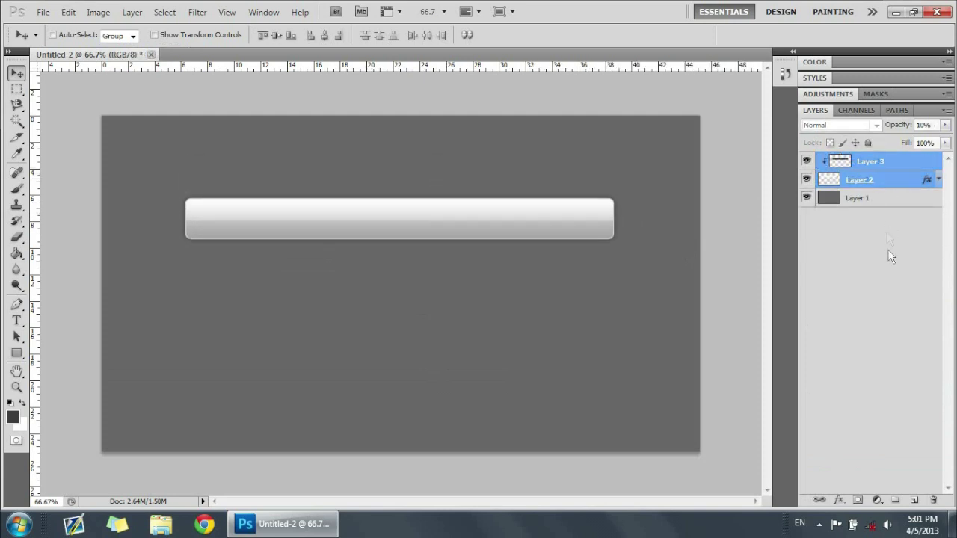
Step: Duplicate Layer 2 as a second bar lower on the canvas and place the copy above Layer 3 in the stack
{"action": "left_click", "coordinate": [880, 184]}
{"action": "left_click_drag", "start_coordinate": [508, 231], "coordinate": [504, 332]}
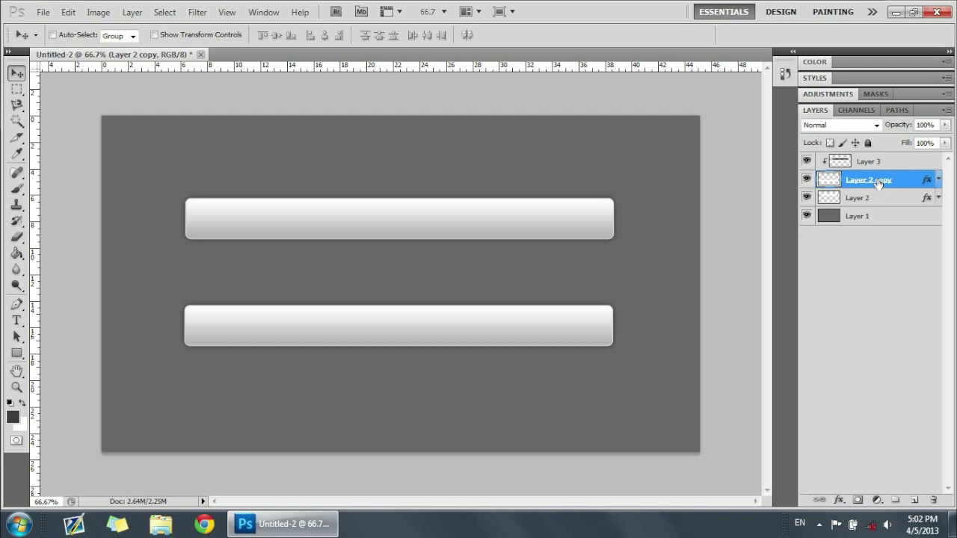
{"action": "left_click_drag", "start_coordinate": [879, 184], "coordinate": [880, 161]}
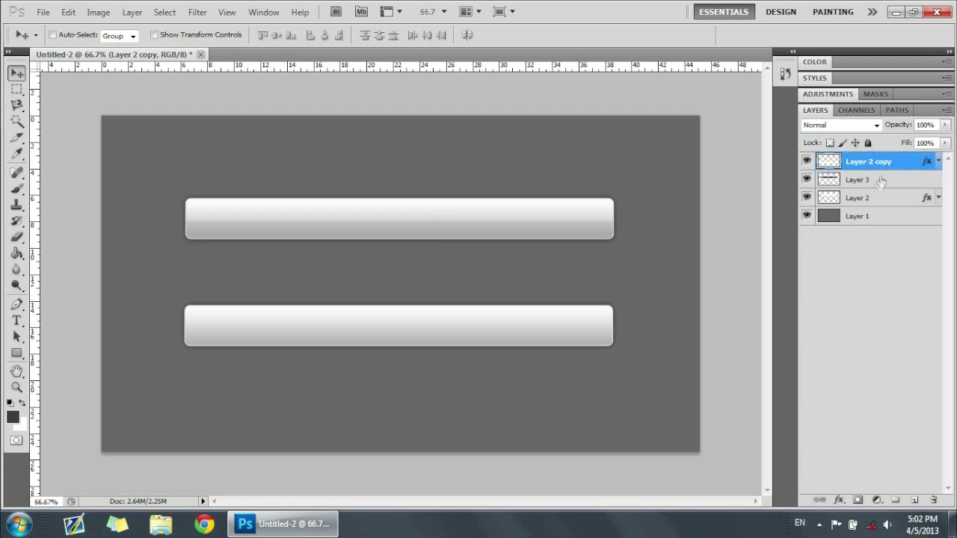
Step: Clip Layer 3 to Layer 2 again with a clipping mask
{"action": "left_click", "coordinate": [879, 183]}
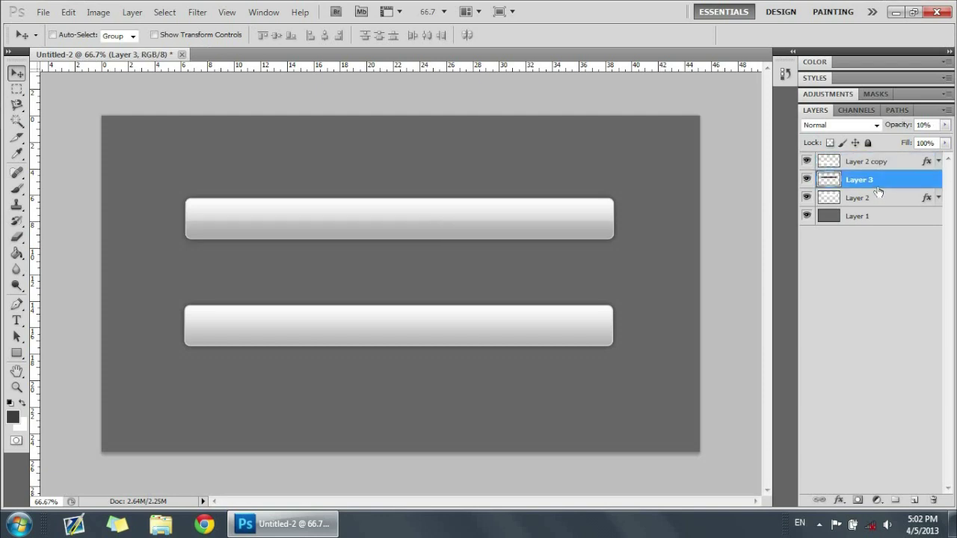
{"action": "left_click", "coordinate": [880, 198], "text": "shift"}
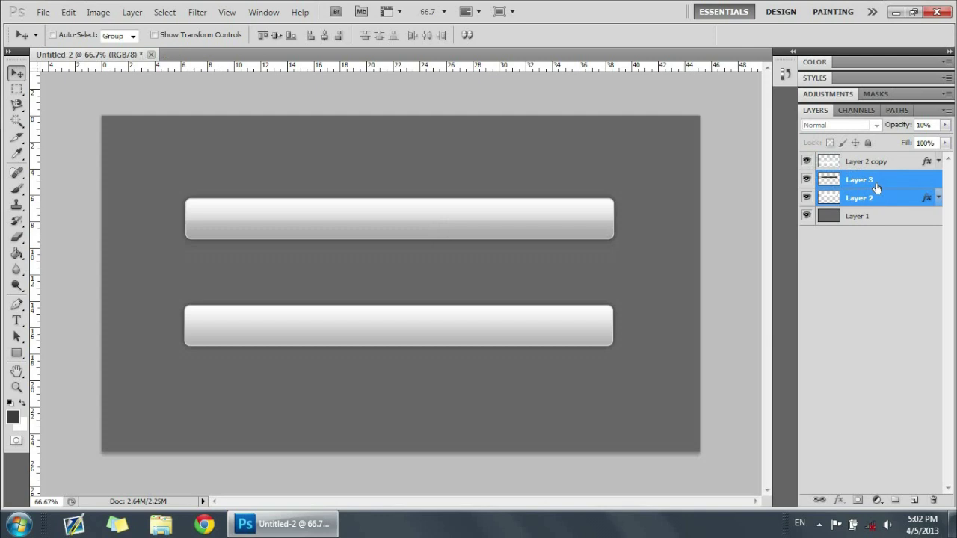
{"action": "right_click", "coordinate": [877, 179]}
{"action": "left_click", "coordinate": [884, 178]}
{"action": "left_click", "coordinate": [884, 179]}
{"action": "right_click", "coordinate": [885, 180]}
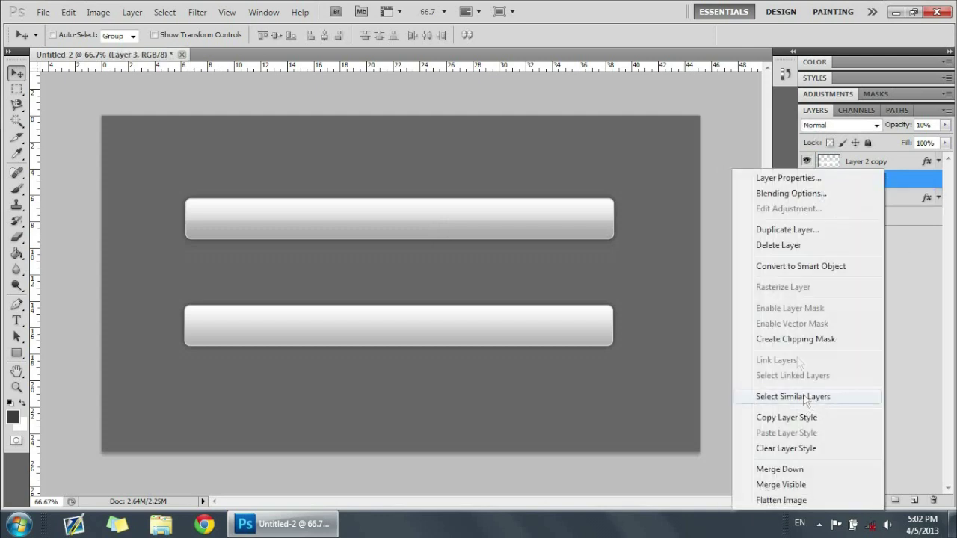
{"action": "left_click", "coordinate": [799, 341]}
Step: Merge Layer 3 and Layer 2 into one layer and move the merged bar up near the canvas's upper edge
{"action": "left_click", "coordinate": [890, 199], "text": "shift"}
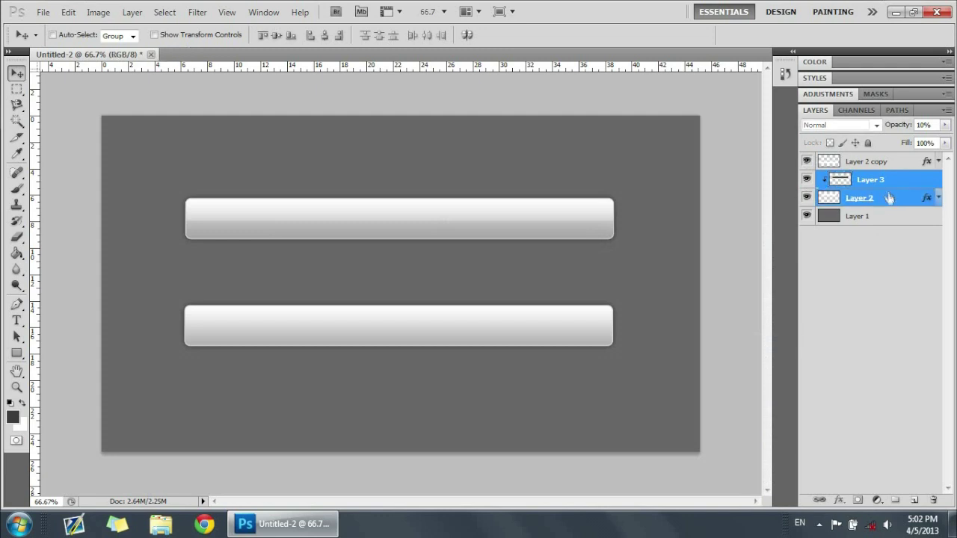
{"action": "right_click", "coordinate": [894, 198]}
{"action": "left_click", "coordinate": [819, 470]}
{"action": "left_click", "coordinate": [890, 160]}
{"action": "left_click", "coordinate": [844, 180]}
{"action": "left_click_drag", "start_coordinate": [519, 235], "coordinate": [516, 164]}
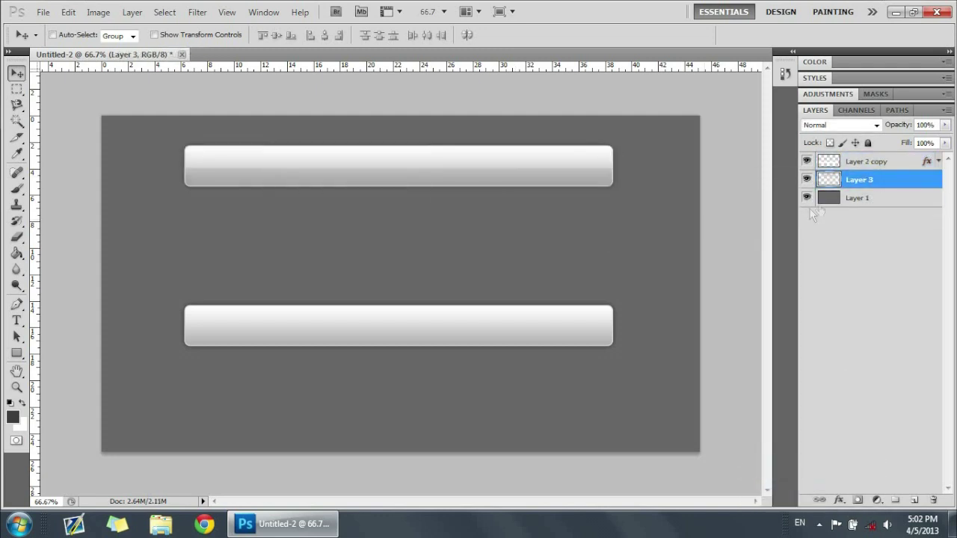
Step: Rename the merged bar layer as Nav One
{"action": "double_click", "coordinate": [860, 180]}
{"action": "type", "text": "Nav One"}
{"action": "key", "text": "Return"}
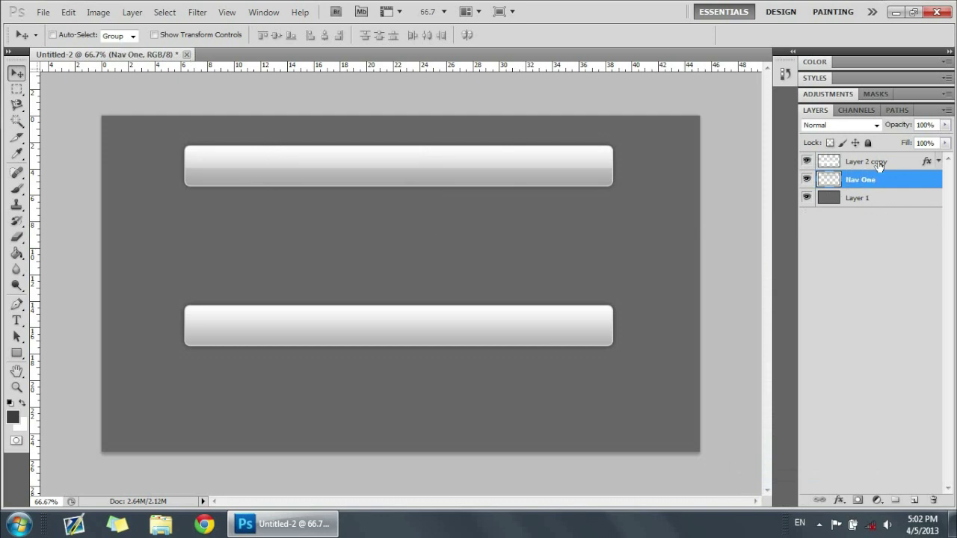
Step: Rename Layer 2 copy as Nav 2 and move its bar slightly up, aligned with the left edge of Nav One
{"action": "left_click", "coordinate": [880, 166]}
{"action": "left_click_drag", "start_coordinate": [571, 328], "coordinate": [577, 321]}
{"action": "double_click", "coordinate": [878, 163]}
{"action": "type", "text": "Nav 2"}
{"action": "key", "text": "Return"}
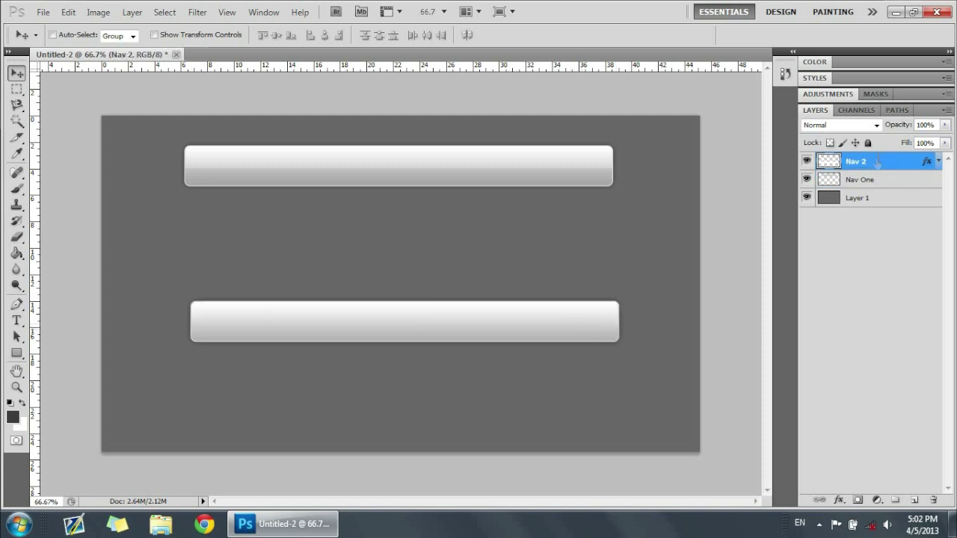
{"action": "left_click_drag", "start_coordinate": [524, 328], "coordinate": [517, 318]}
Step: Set the opacity of Nav 2's Gradient Overlay to 55%
{"action": "double_click", "coordinate": [891, 163]}
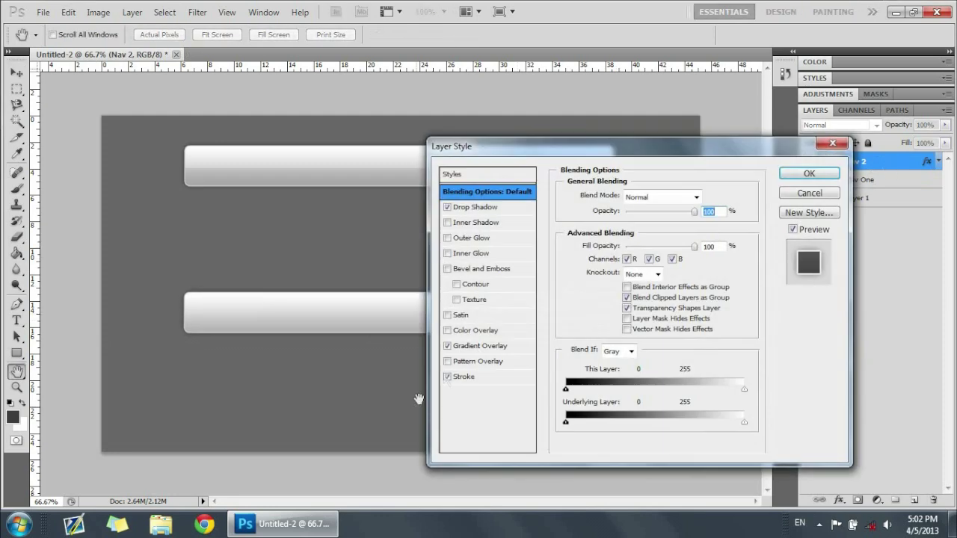
{"action": "left_click", "coordinate": [471, 346]}
{"action": "left_click", "coordinate": [664, 212]}
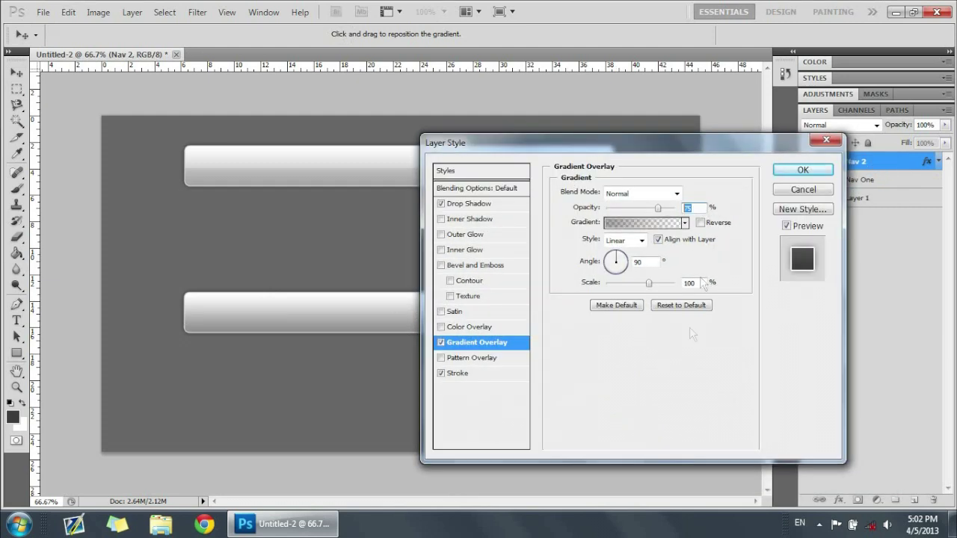
{"action": "type", "text": "50"}
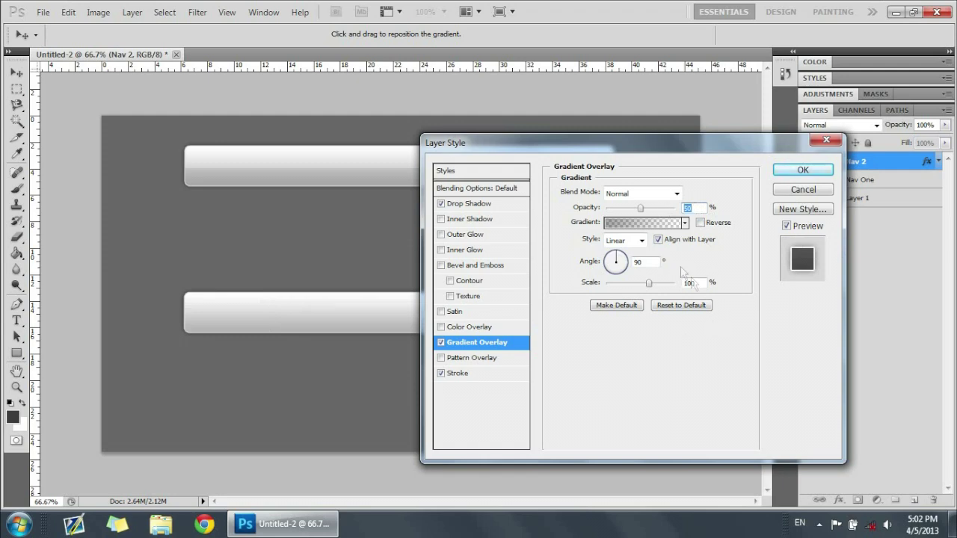
{"action": "type", "text": "5"}
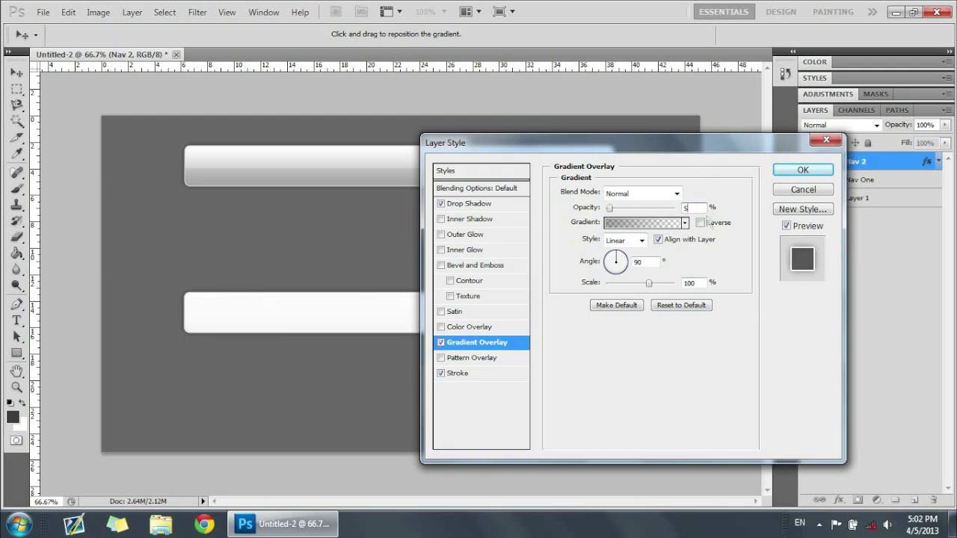
{"action": "type", "text": "5"}
{"action": "left_click_drag", "start_coordinate": [655, 150], "coordinate": [682, 143]}
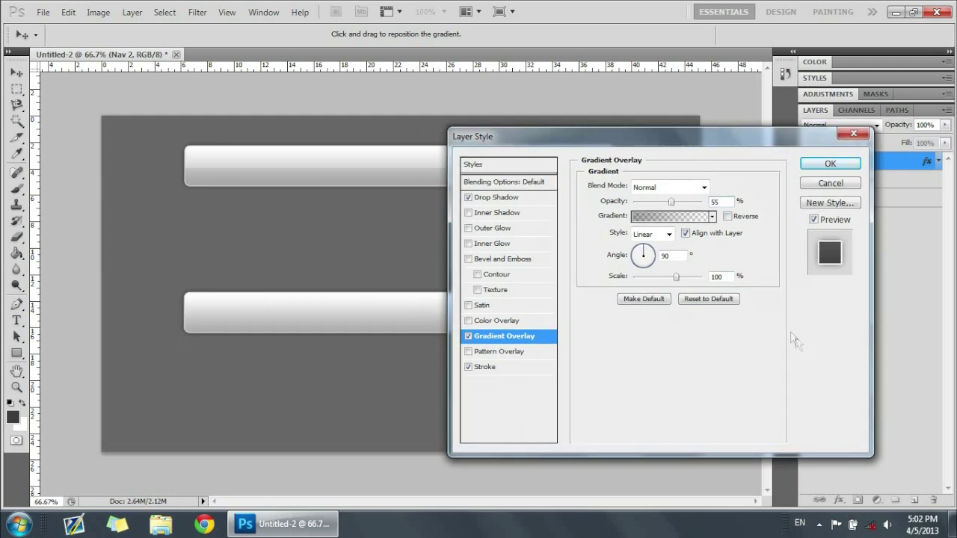
{"action": "left_click_drag", "start_coordinate": [672, 140], "coordinate": [700, 130]}
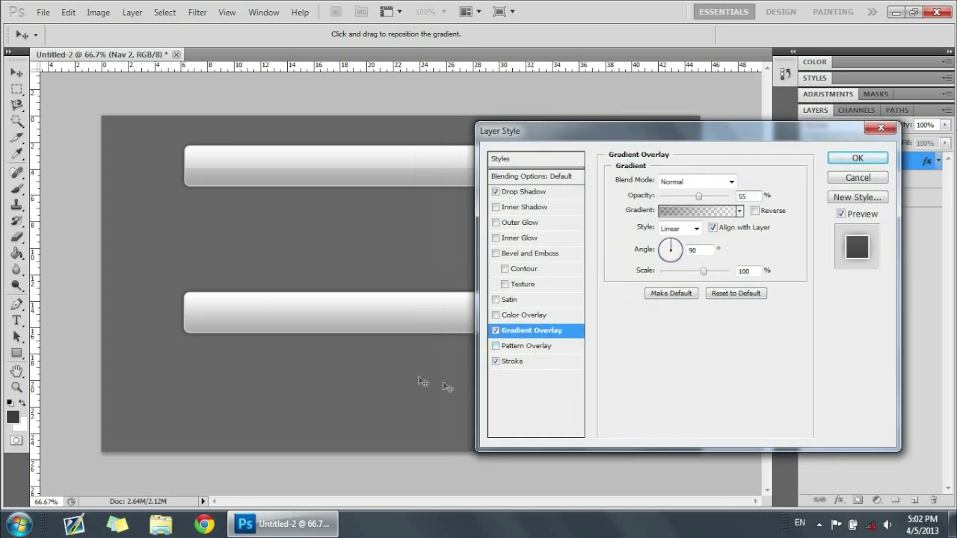
{"action": "left_click_drag", "start_coordinate": [583, 132], "coordinate": [600, 130]}
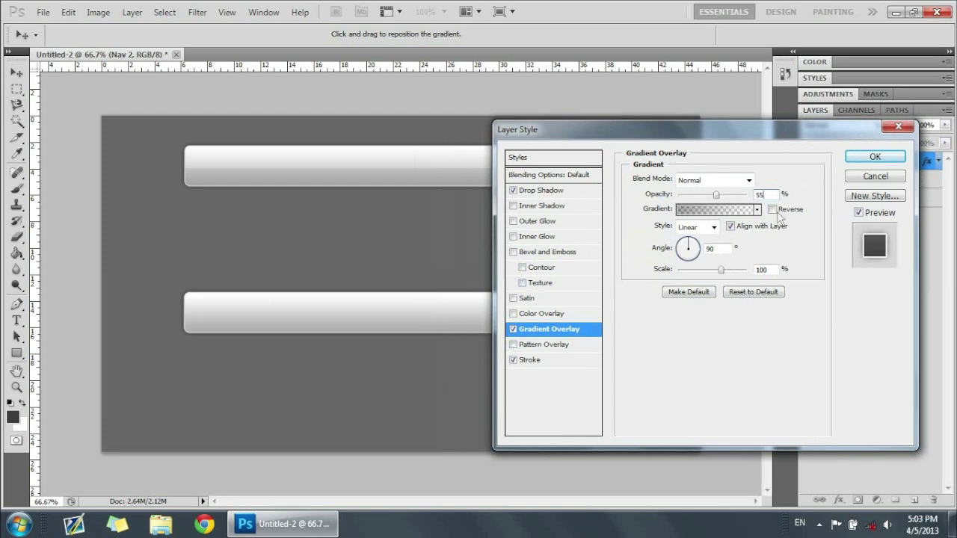
Step: Set the scale of Nav 2's Gradient Overlay to 75%
{"action": "double_click", "coordinate": [768, 270]}
{"action": "type", "text": "75"}
{"action": "left_click_drag", "start_coordinate": [753, 135], "coordinate": [640, 124]}
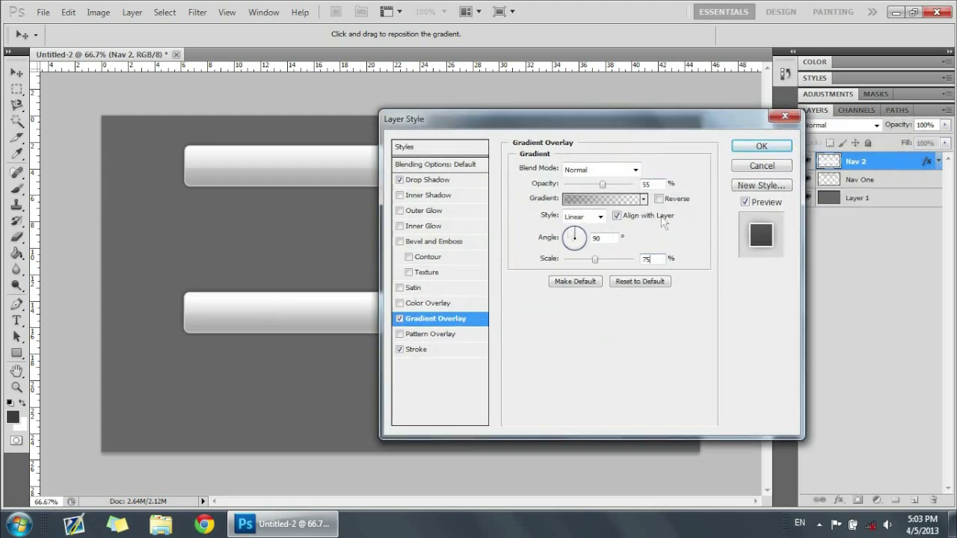
{"action": "mouse_move", "coordinate": [582, 125]}
{"action": "left_mouse_down"}
{"action": "mouse_move", "coordinate": [811, 151]}
{"action": "mouse_move", "coordinate": [869, 118]}
{"action": "mouse_move", "coordinate": [581, 119]}
{"action": "left_mouse_up"}
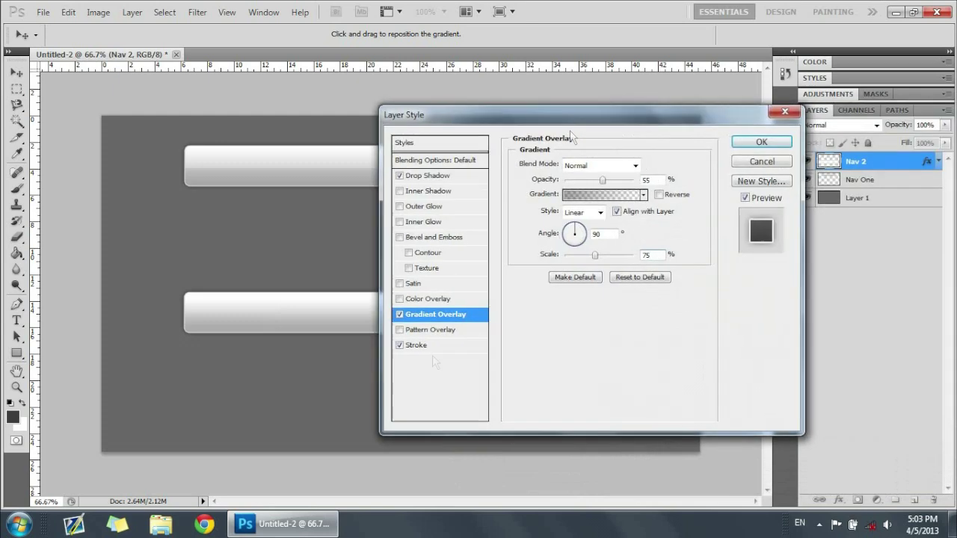
Step: Try Bevel and Emboss at 1% depth on Nav 2, toggle the Stroke for comparison, and disable the bevel
{"action": "left_click", "coordinate": [413, 239]}
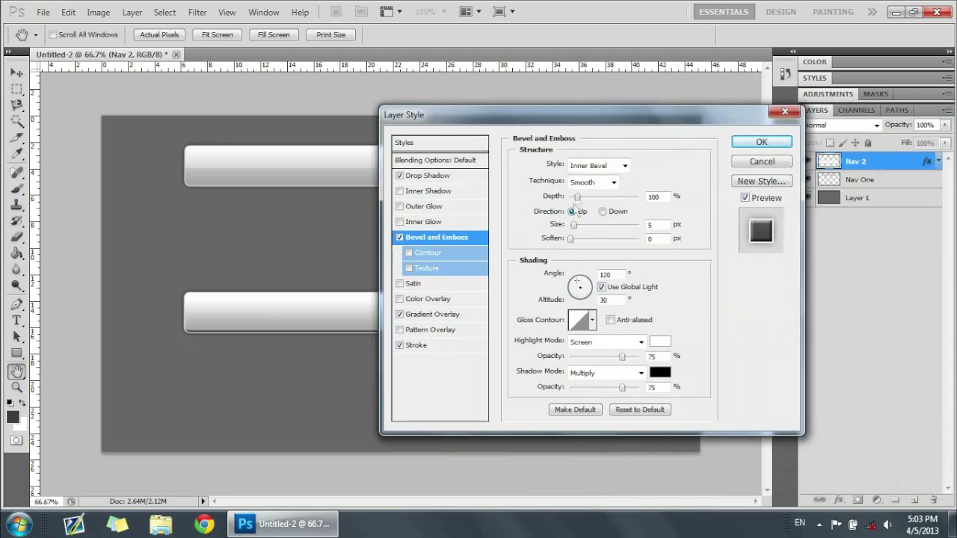
{"action": "left_click_drag", "start_coordinate": [577, 196], "coordinate": [570, 200]}
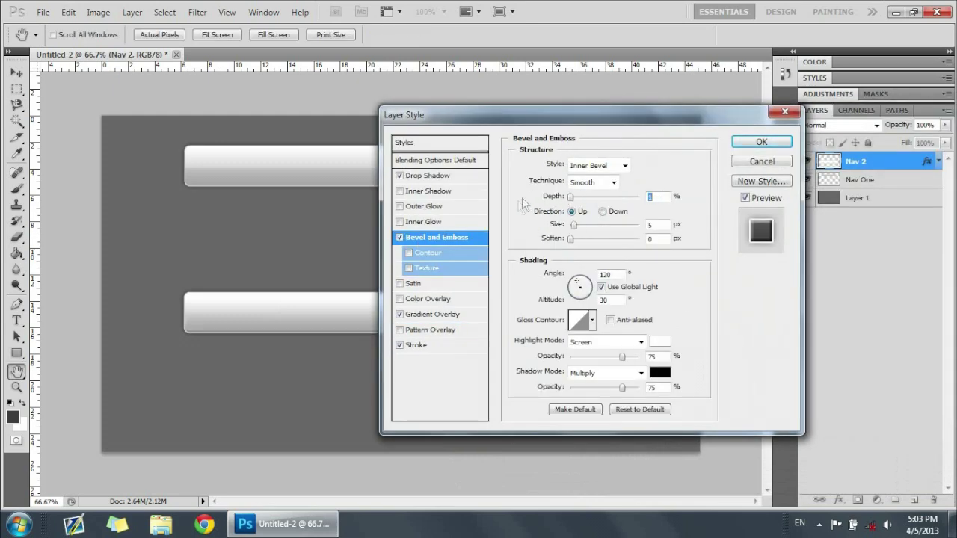
{"action": "left_click", "coordinate": [399, 345]}
{"action": "left_click", "coordinate": [399, 344]}
{"action": "left_click", "coordinate": [399, 237]}
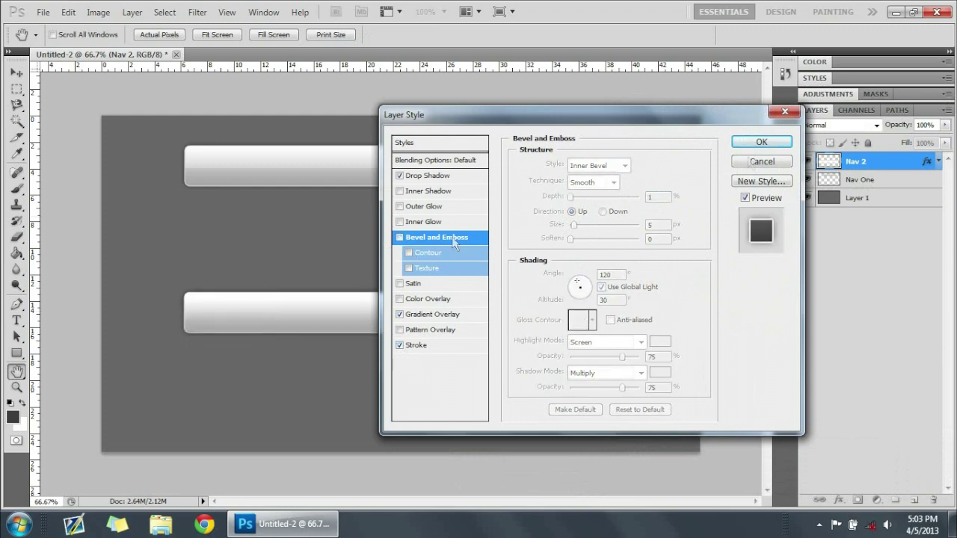
Step: Apply Nav 2's layer style and move its bar up to just below the Nav One bar
{"action": "left_click", "coordinate": [761, 144]}
{"action": "left_click_drag", "start_coordinate": [495, 318], "coordinate": [498, 261]}
{"action": "left_click_drag", "start_coordinate": [500, 259], "coordinate": [498, 256]}
{"action": "key", "text": "Right"}
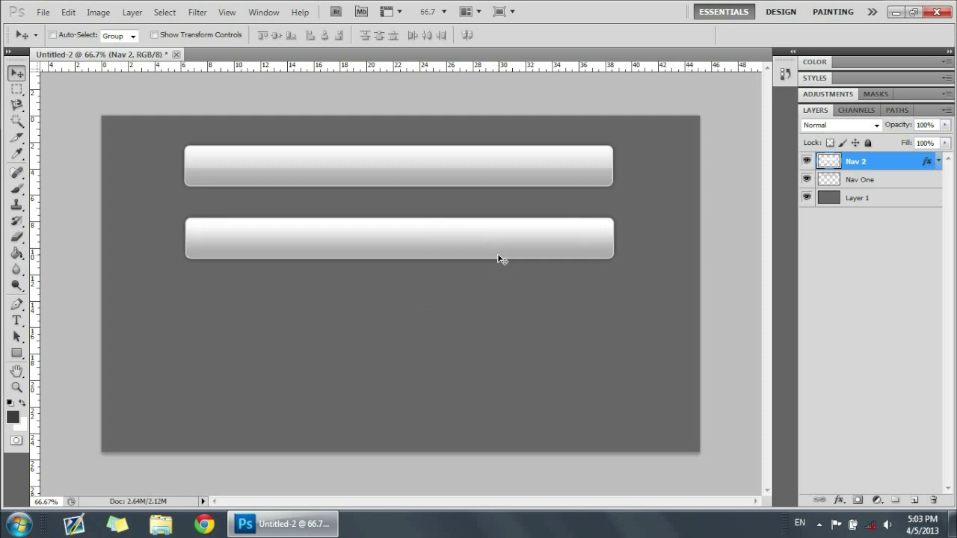
{"action": "key", "text": "Left"}
{"action": "key", "text": "Up"}
{"action": "key", "text": "Up"}
{"action": "key", "text": "Up"}
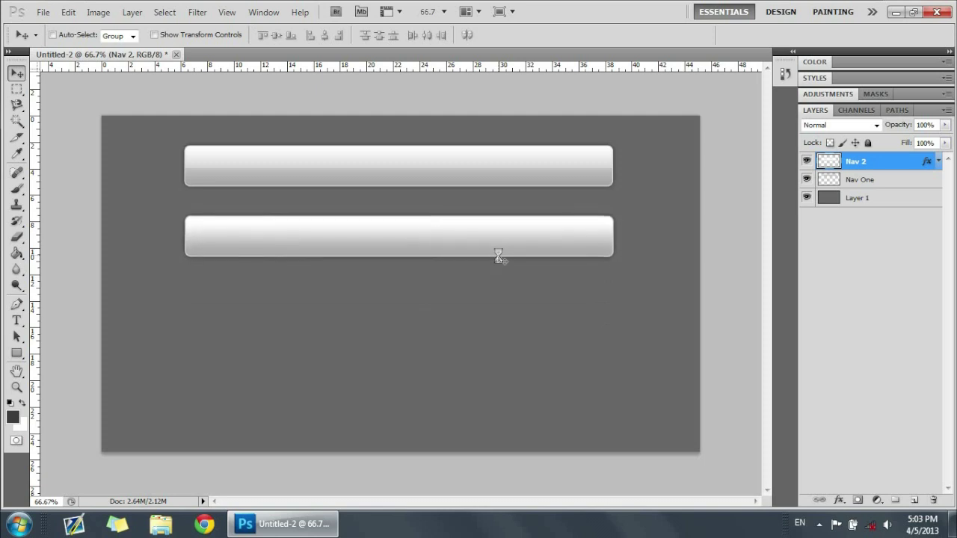
Step: Duplicate the Nav 2 bar directly below itself and rename the copy as Nav 3
{"action": "left_click_drag", "start_coordinate": [500, 259], "coordinate": [546, 325]}
{"action": "key", "text": "Down"}
{"action": "key", "text": "Down"}
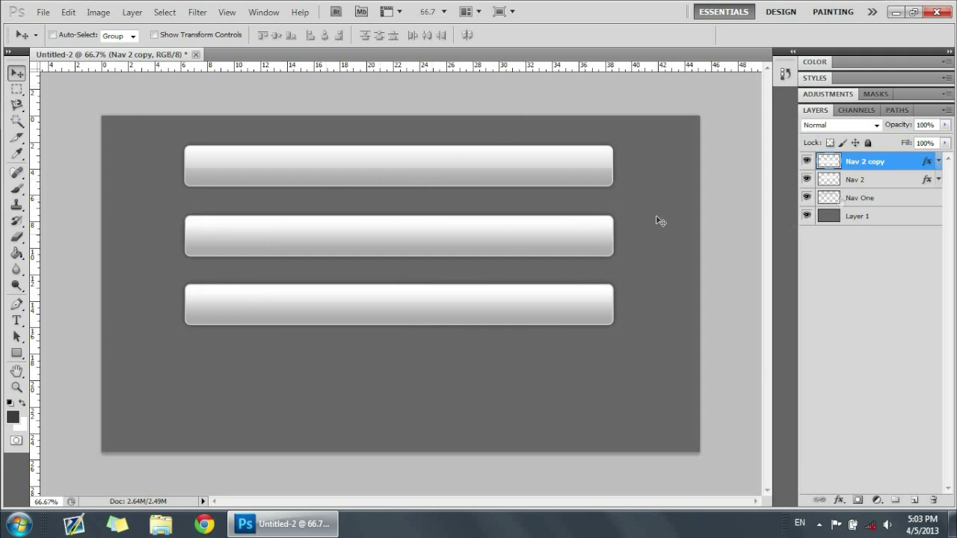
{"action": "double_click", "coordinate": [879, 162]}
{"action": "type", "text": "Nav 3"}
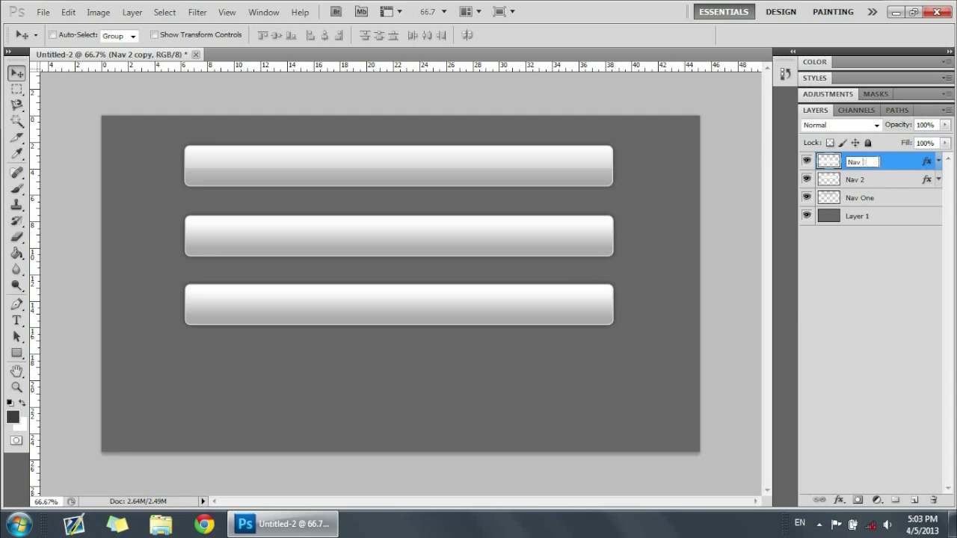
{"action": "key", "text": "Return"}
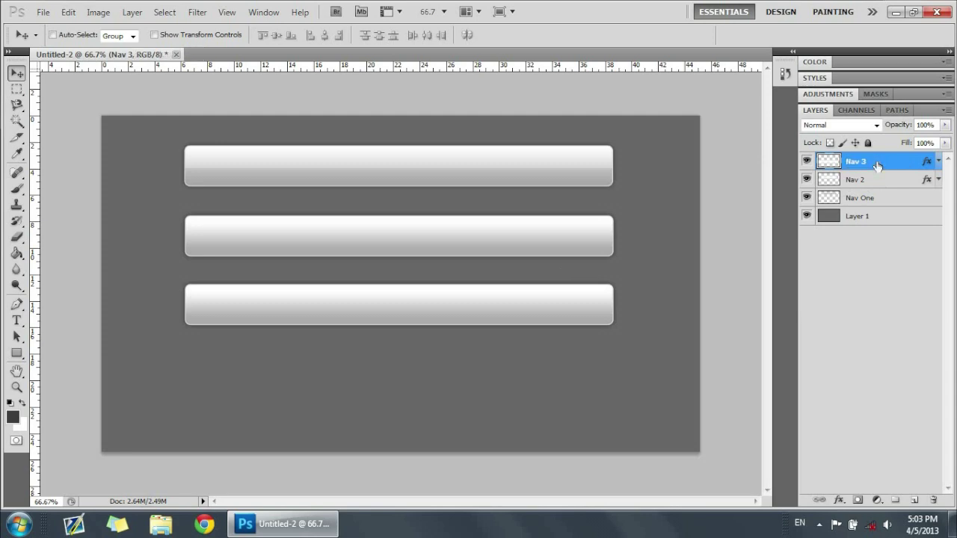
Step: Open Nav 3's layer style settings and disable its Stroke effect
{"action": "double_click", "coordinate": [878, 164]}
{"action": "left_click_drag", "start_coordinate": [622, 115], "coordinate": [729, 115]}
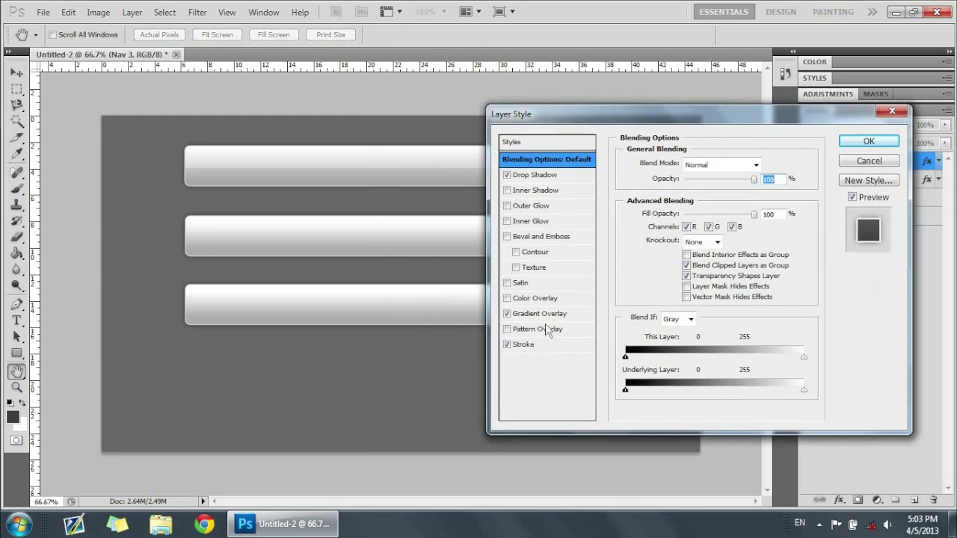
{"action": "left_click", "coordinate": [507, 346]}
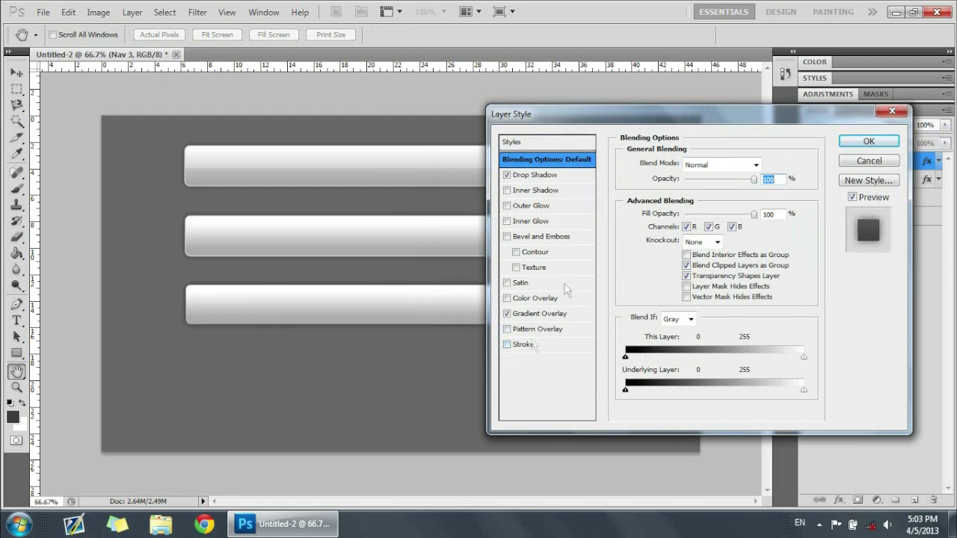
Step: Try a 10 px size for Nav 3's Drop Shadow, restore 15 px, and set the shadow's opacity to 50%
{"action": "left_click", "coordinate": [528, 175]}
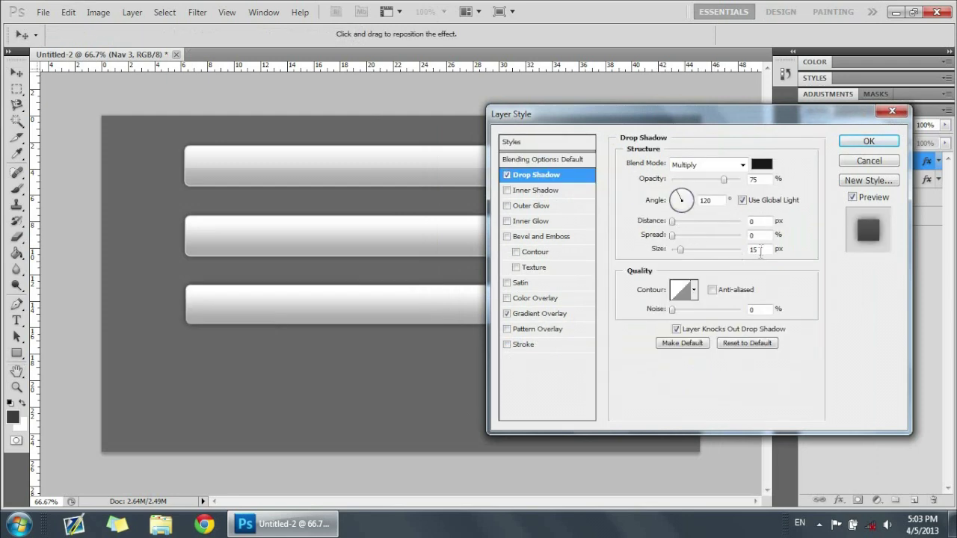
{"action": "type", "text": "10"}
{"action": "type", "text": "15"}
{"action": "double_click", "coordinate": [768, 180]}
{"action": "type", "text": "50"}
{"action": "mouse_move", "coordinate": [570, 113]}
{"action": "left_mouse_down"}
{"action": "mouse_move", "coordinate": [619, 131]}
{"action": "mouse_move", "coordinate": [570, 96]}
{"action": "left_mouse_up"}
Step: Set the opacity of Nav 3's Gradient Overlay to 50%
{"action": "left_click", "coordinate": [540, 299]}
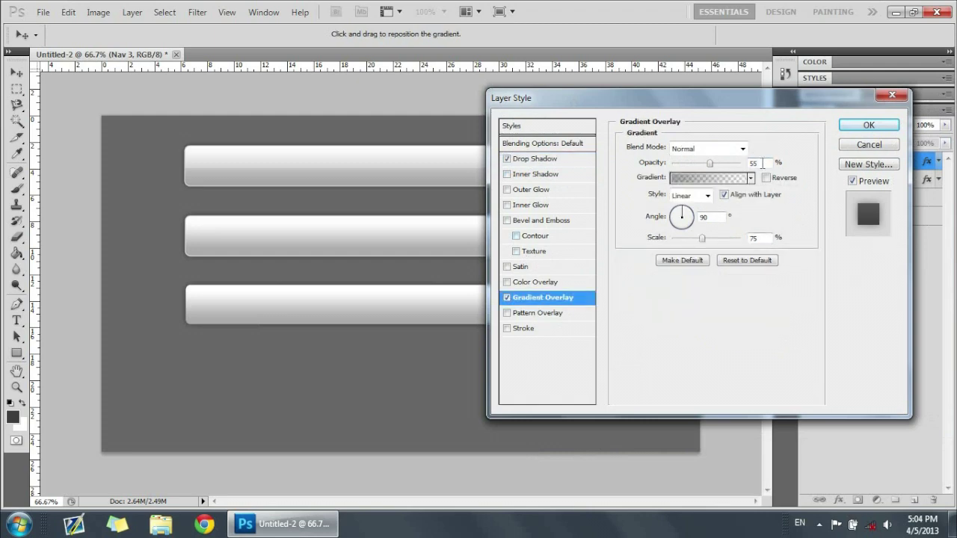
{"action": "type", "text": "50"}
{"action": "left_click_drag", "start_coordinate": [577, 107], "coordinate": [506, 164]}
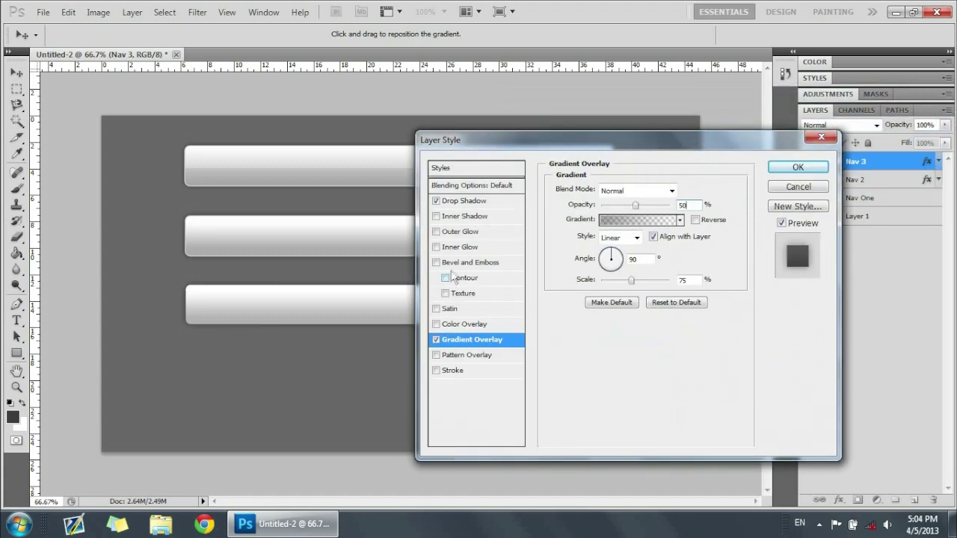
Step: Enable Bevel and Emboss on Nav 3 with a depth of 1% and a size of 0 px
{"action": "left_click", "coordinate": [454, 263]}
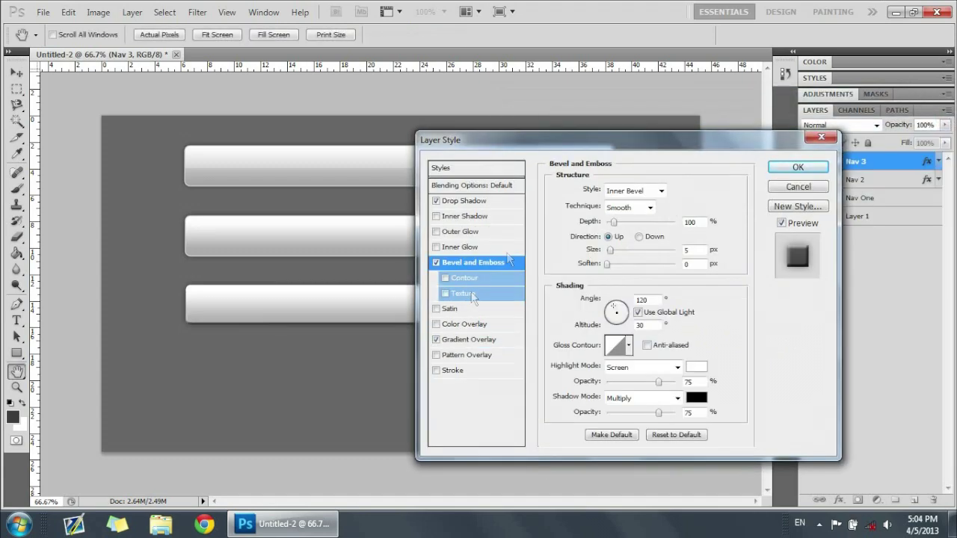
{"action": "left_click_drag", "start_coordinate": [571, 139], "coordinate": [517, 344]}
{"action": "left_click_drag", "start_coordinate": [505, 413], "coordinate": [452, 159]}
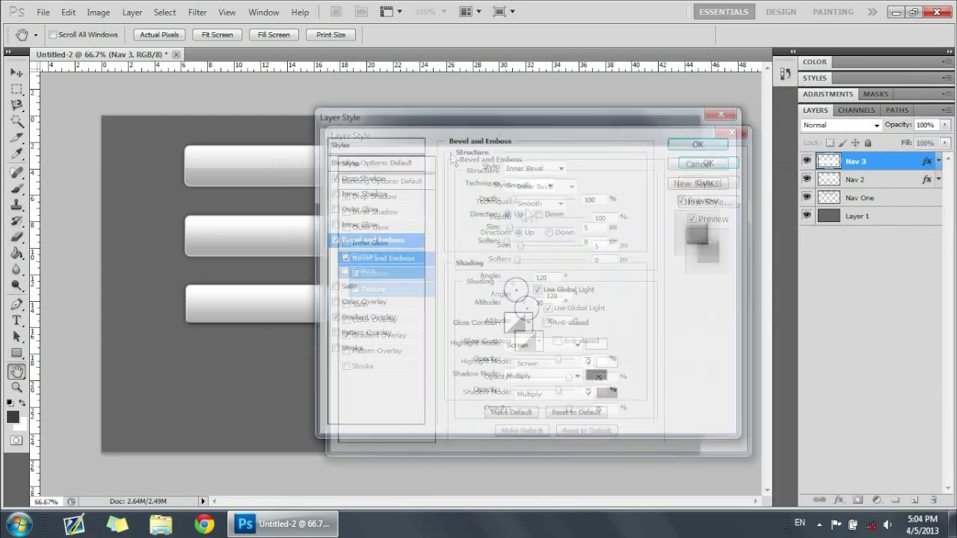
{"action": "left_click_drag", "start_coordinate": [524, 120], "coordinate": [837, 131]}
{"action": "left_click_drag", "start_coordinate": [855, 231], "coordinate": [818, 252]}
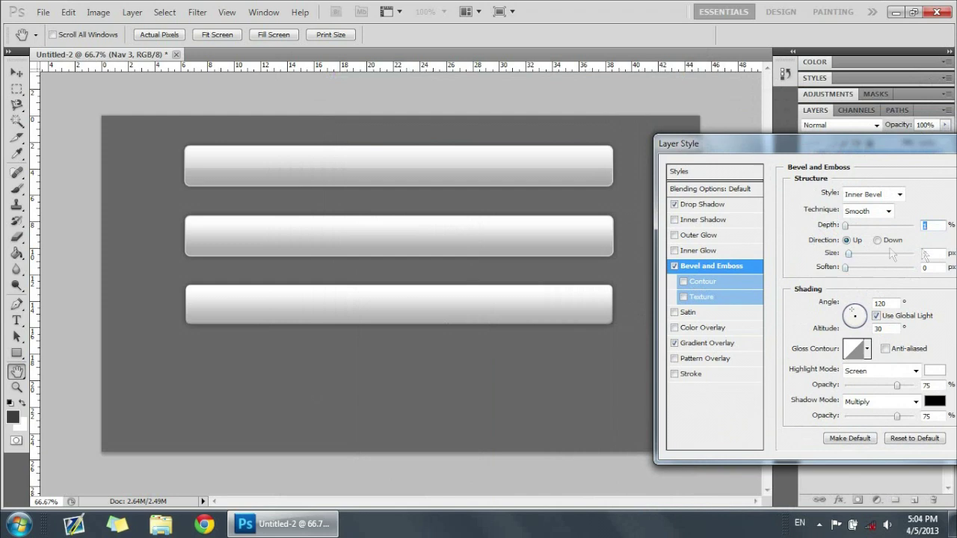
{"action": "left_click_drag", "start_coordinate": [850, 256], "coordinate": [797, 258]}
Step: Try 100% highlight opacity on Nav 3's bevel and undo the change, keeping the depth at 1%
{"action": "left_click_drag", "start_coordinate": [898, 386], "coordinate": [921, 388]}
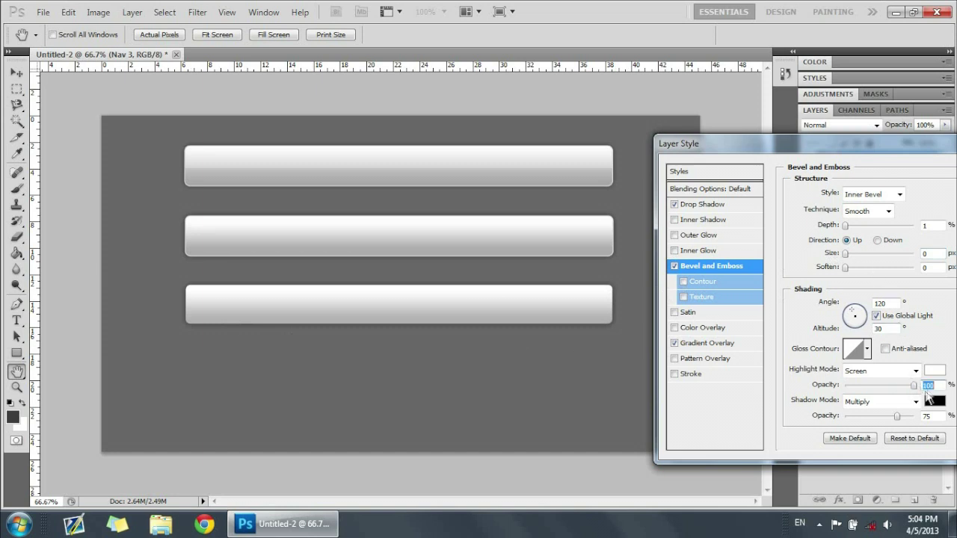
{"action": "key", "text": "ctrl+z"}
{"action": "left_click_drag", "start_coordinate": [837, 144], "coordinate": [744, 154]}
{"action": "left_click_drag", "start_coordinate": [752, 236], "coordinate": [673, 239]}
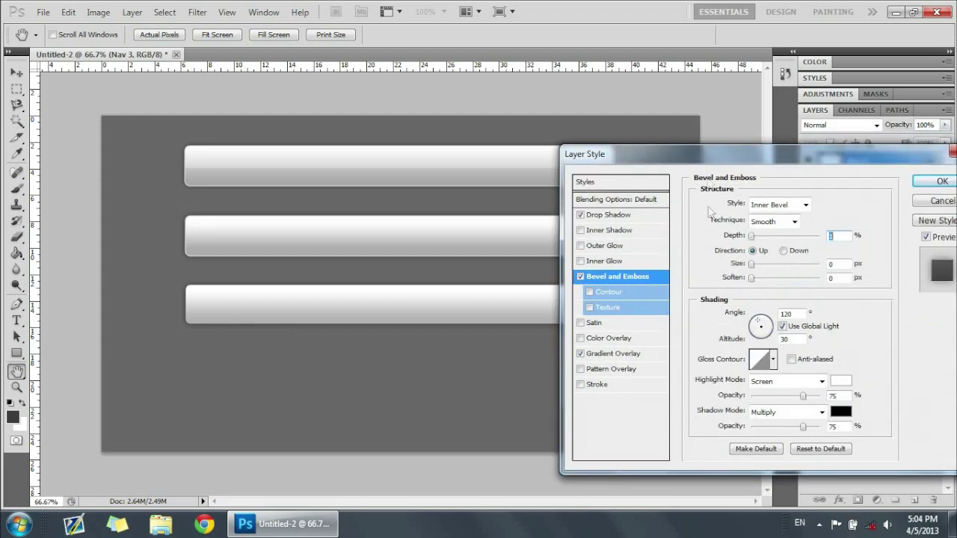
{"action": "left_click_drag", "start_coordinate": [697, 161], "coordinate": [467, 125]}
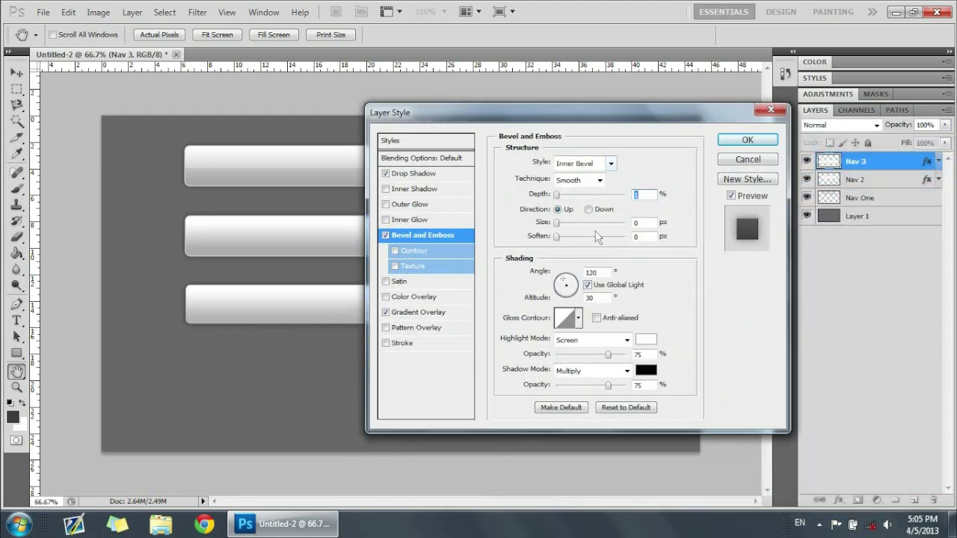
Step: Try the Stroke on Nav 3 at 25% opacity, disable it again, and apply the layer style
{"action": "left_click", "coordinate": [398, 343]}
{"action": "left_click_drag", "start_coordinate": [552, 162], "coordinate": [452, 161]}
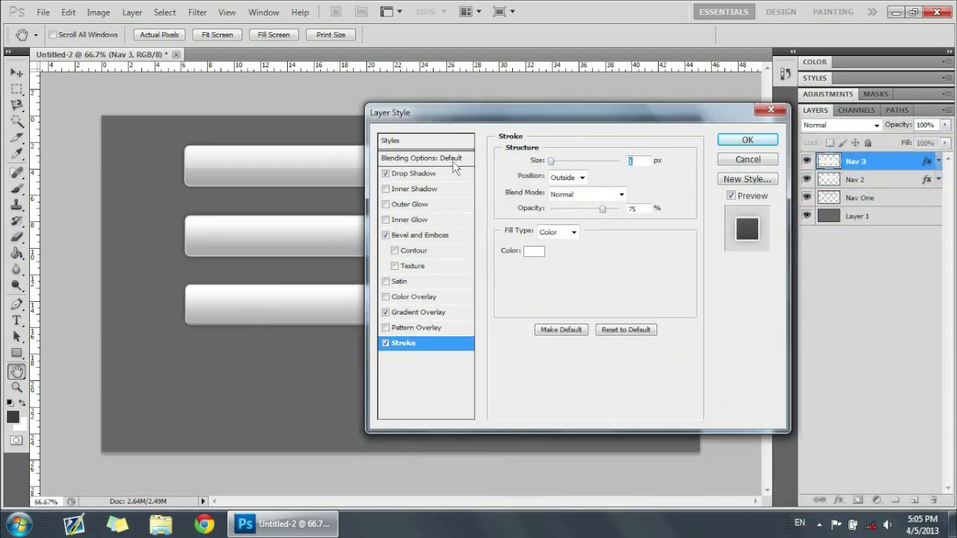
{"action": "left_click_drag", "start_coordinate": [441, 121], "coordinate": [547, 167]}
{"action": "left_click", "coordinate": [528, 280]}
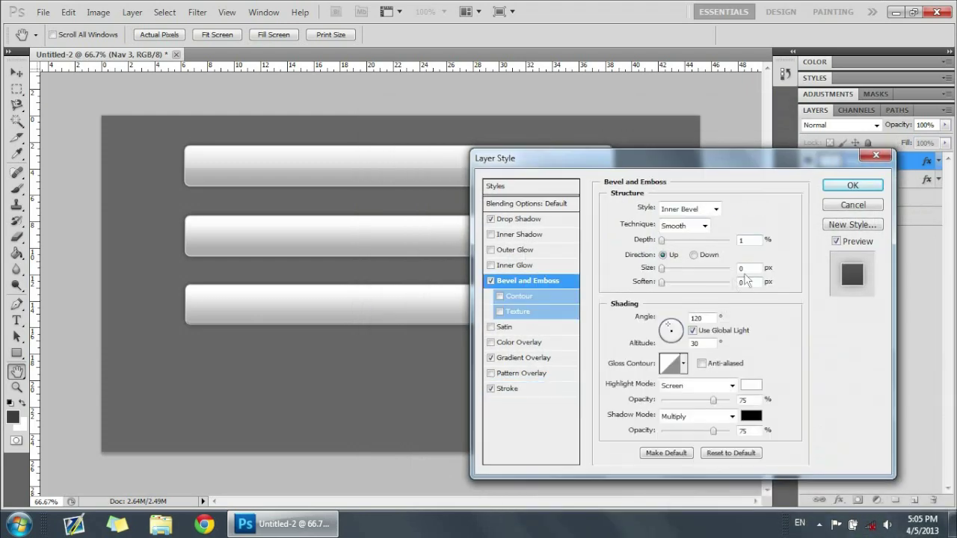
{"action": "left_click_drag", "start_coordinate": [649, 158], "coordinate": [801, 126]}
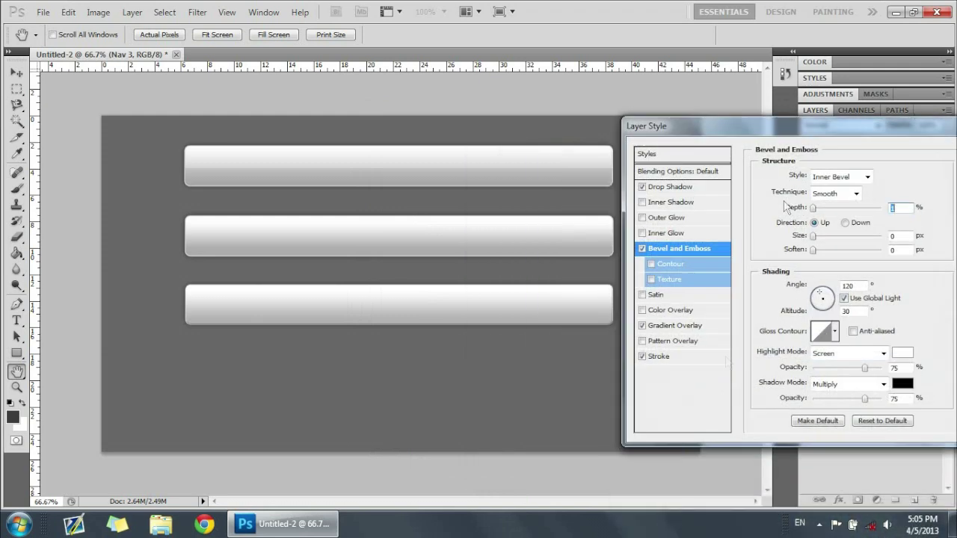
{"action": "left_click", "coordinate": [660, 357]}
{"action": "mouse_move", "coordinate": [794, 224]}
{"action": "left_mouse_down"}
{"action": "mouse_move", "coordinate": [809, 223]}
{"action": "mouse_move", "coordinate": [794, 224]}
{"action": "left_mouse_up"}
{"action": "left_click", "coordinate": [643, 358]}
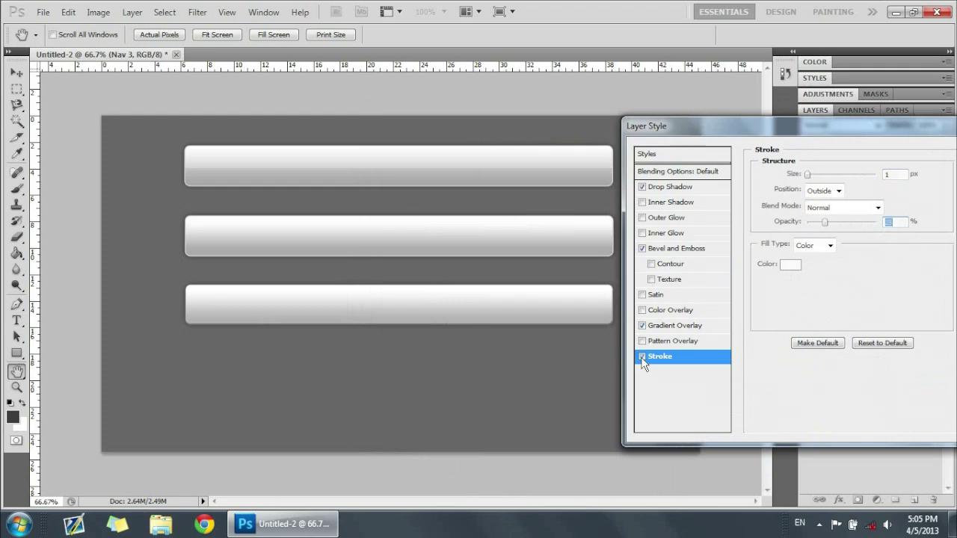
{"action": "left_click_drag", "start_coordinate": [649, 122], "coordinate": [356, 153]}
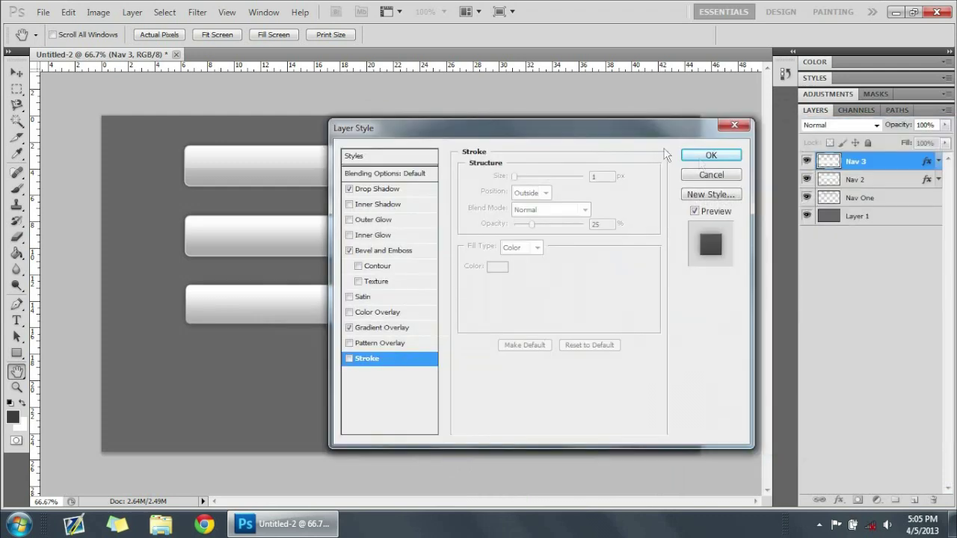
{"action": "left_click", "coordinate": [722, 154]}
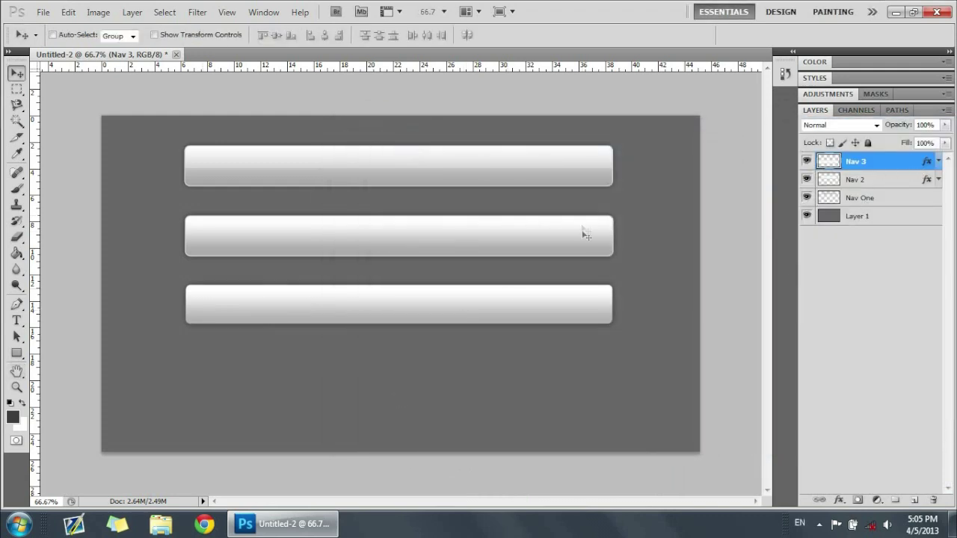
Step: Add a new layer above Layer 1 and draw a light gray rounded rectangle with 10 px radius behind the Nav 3 bar, slightly larger than it
{"action": "left_click", "coordinate": [882, 215]}
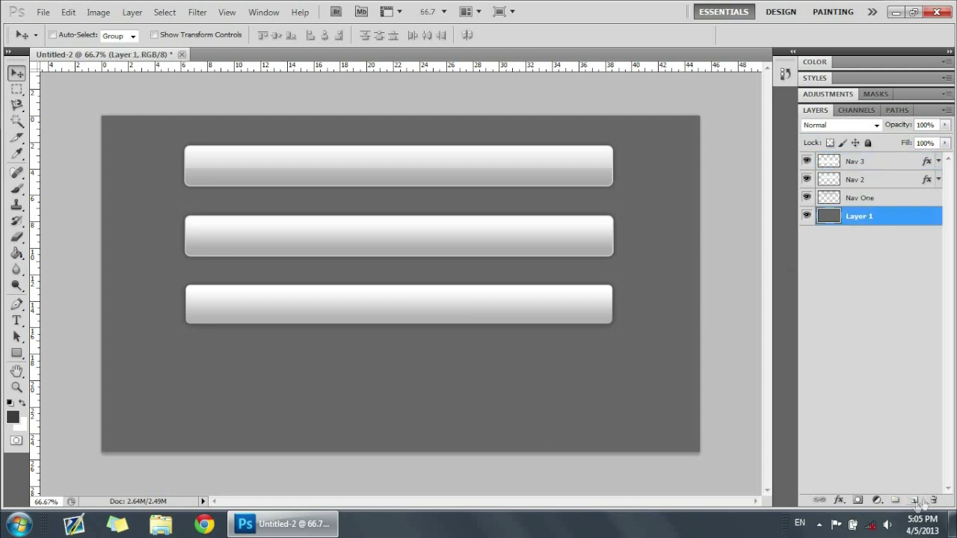
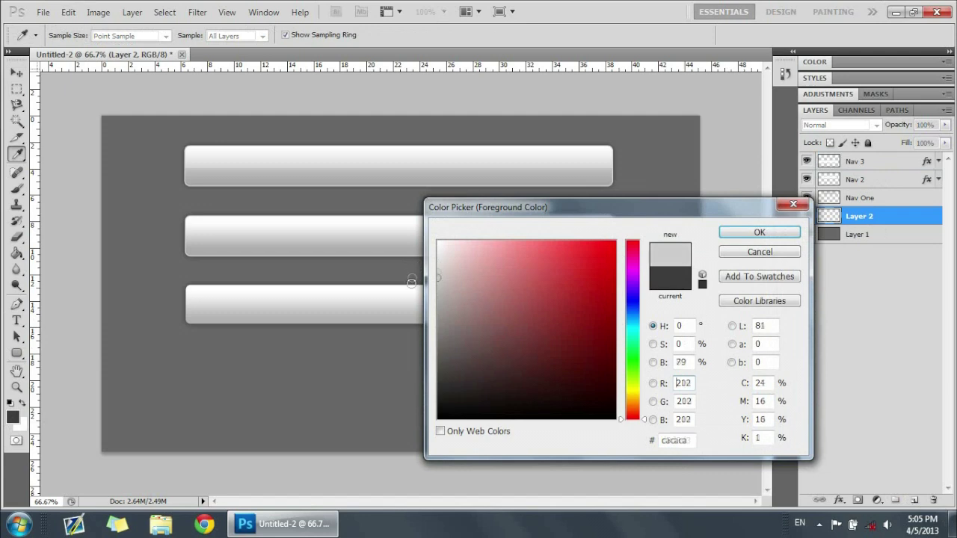
{"action": "left_click", "coordinate": [748, 233]}
{"action": "key", "text": "u"}
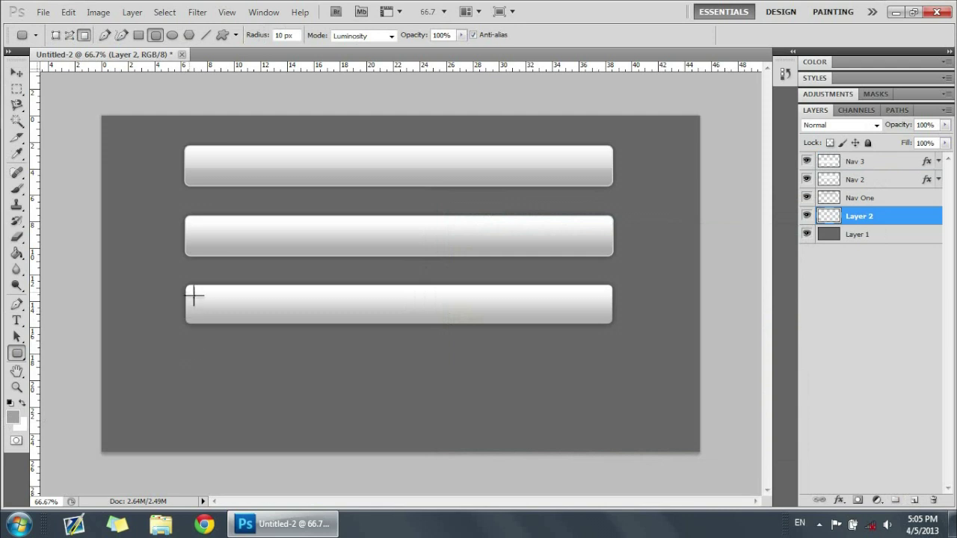
{"action": "left_click_drag", "start_coordinate": [178, 277], "coordinate": [620, 327]}
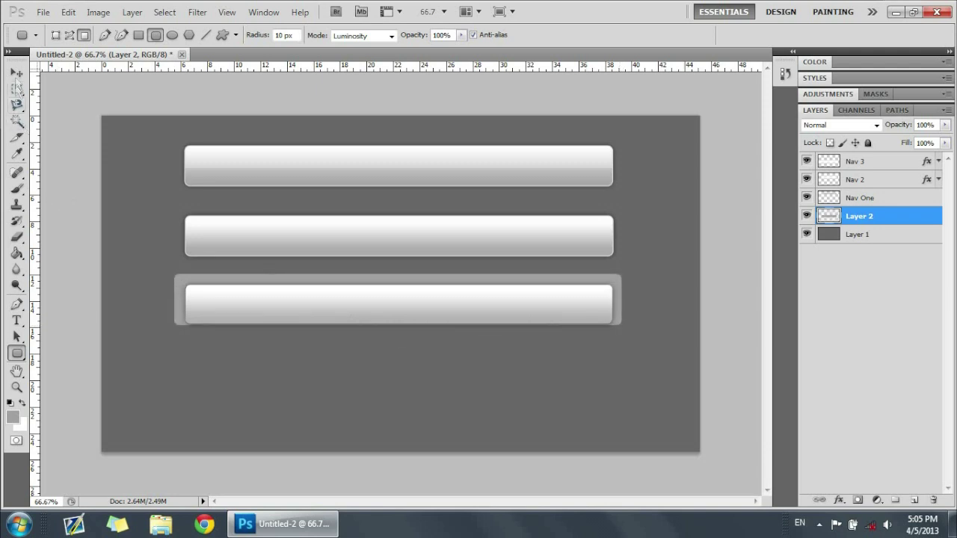
Step: Nudge the gray rounded rectangle until it is centered behind the Nav 3 bar
{"action": "left_click", "coordinate": [17, 73]}
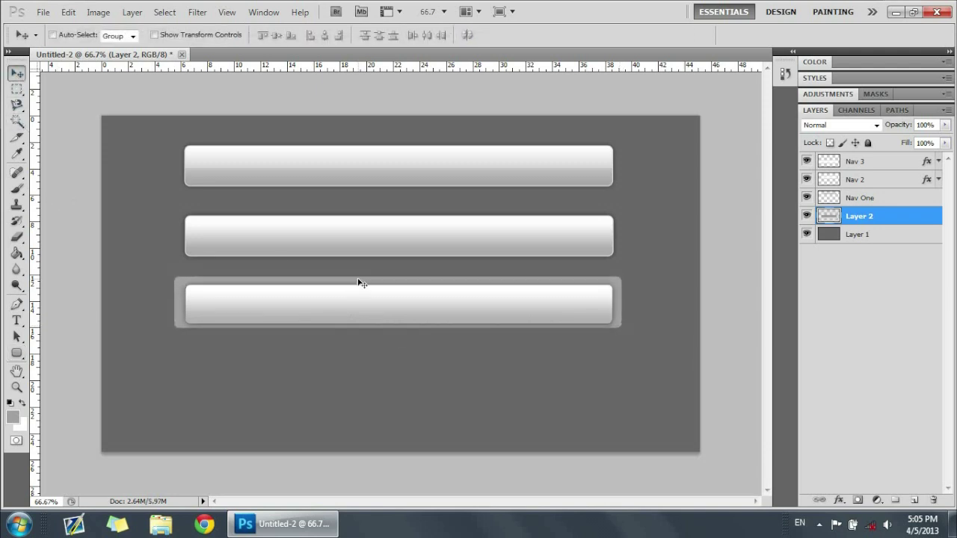
{"action": "key", "text": "ctrl+plus"}
{"action": "key", "text": "Down"}
{"action": "key", "text": "Down"}
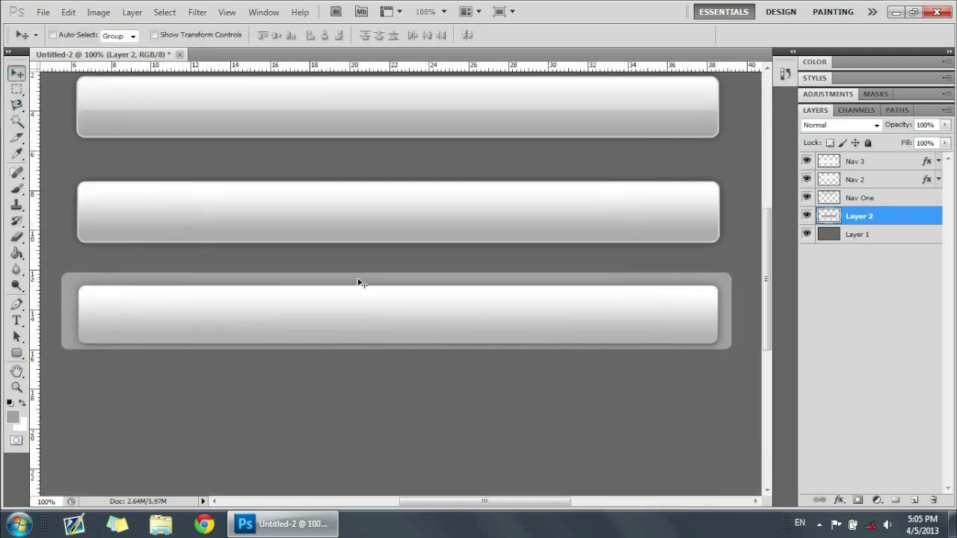
{"action": "key", "text": "Right"}
{"action": "key", "text": "Right"}
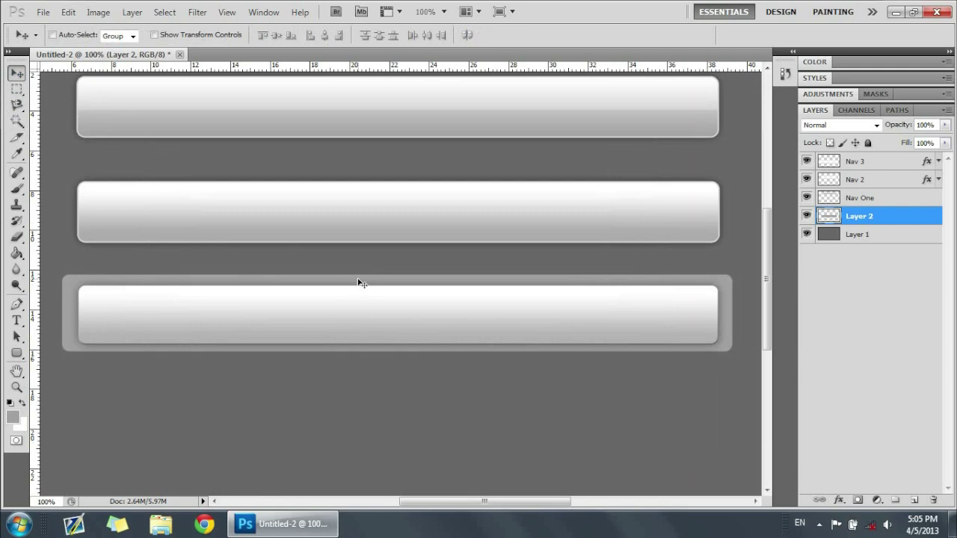
{"action": "key", "text": "Down"}
{"action": "key", "text": "Down"}
{"action": "key", "text": "Left"}
{"action": "key", "text": "Left"}
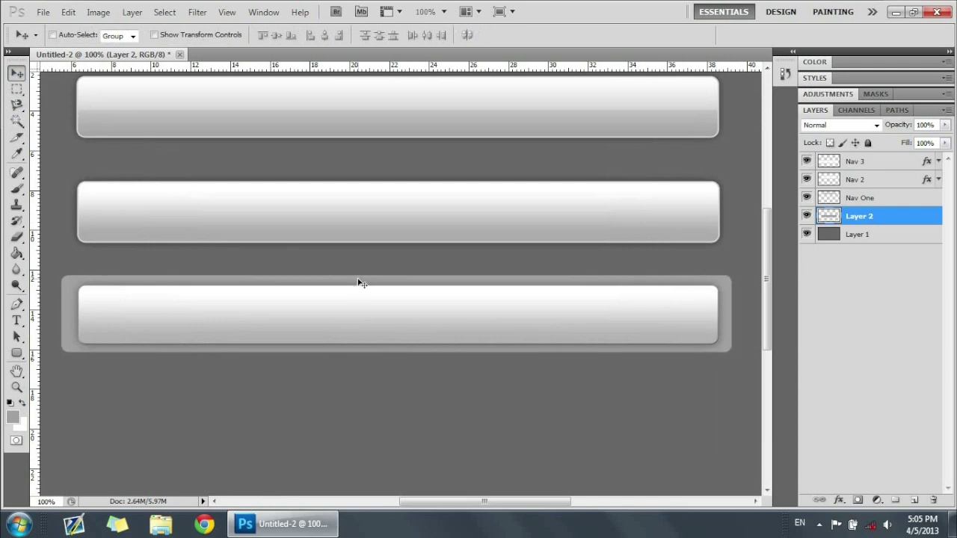
{"action": "key", "text": "Right"}
{"action": "key", "text": "Up"}
{"action": "key", "text": "Right"}
{"action": "key", "text": "Down"}
{"action": "key", "text": "Left"}
{"action": "key", "text": "Right"}
Step: Add a white 1 px outside Stroke at 75% opacity to the gray rectangle on Layer 2
{"action": "double_click", "coordinate": [898, 217]}
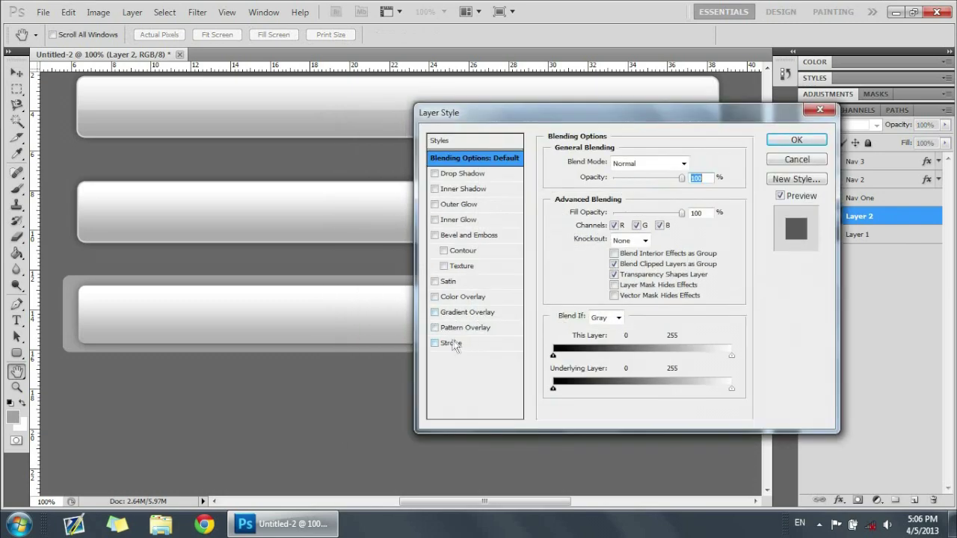
{"action": "left_click", "coordinate": [451, 344]}
{"action": "left_click", "coordinate": [583, 251]}
{"action": "left_click", "coordinate": [404, 203]}
{"action": "left_click", "coordinate": [513, 325]}
{"action": "left_click", "coordinate": [412, 208]}
{"action": "left_click", "coordinate": [762, 235]}
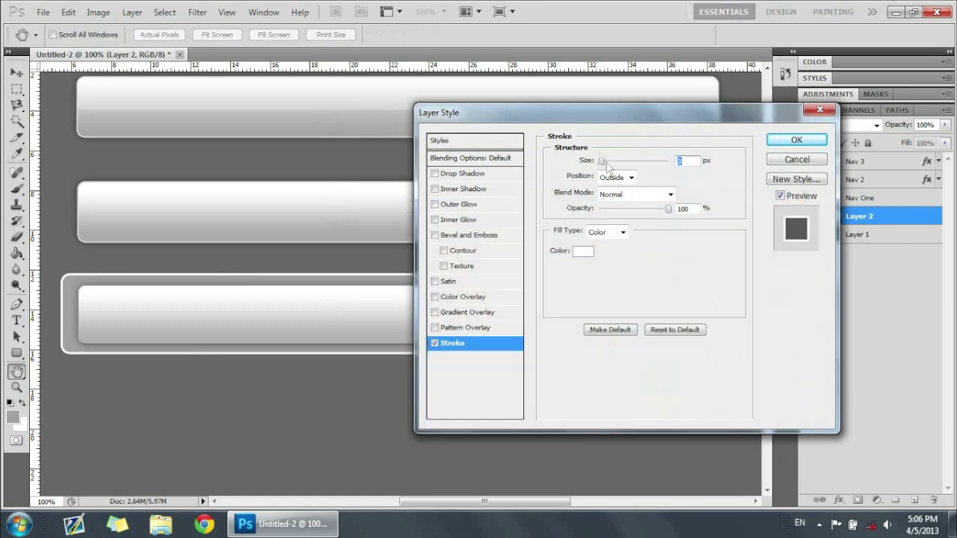
{"action": "left_click_drag", "start_coordinate": [603, 163], "coordinate": [501, 163]}
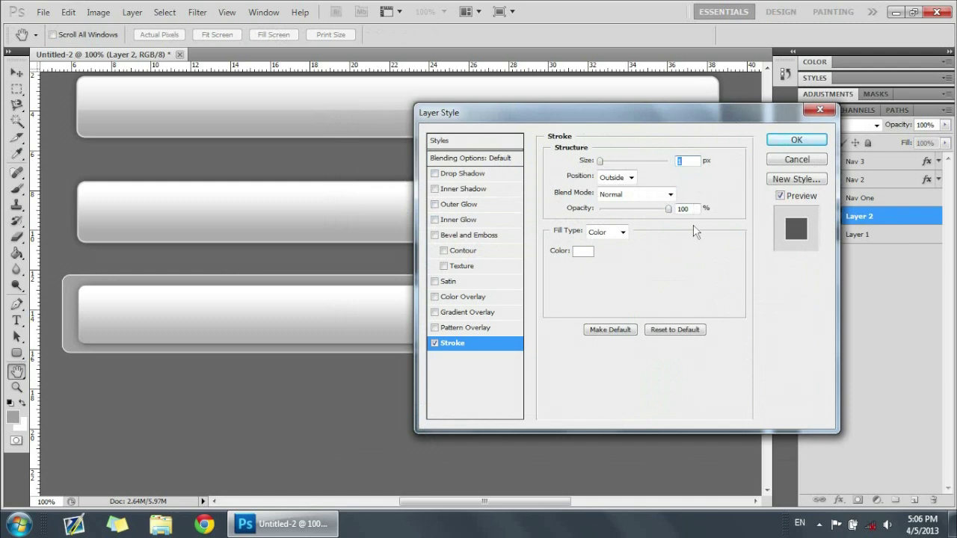
{"action": "left_click_drag", "start_coordinate": [658, 220], "coordinate": [636, 223]}
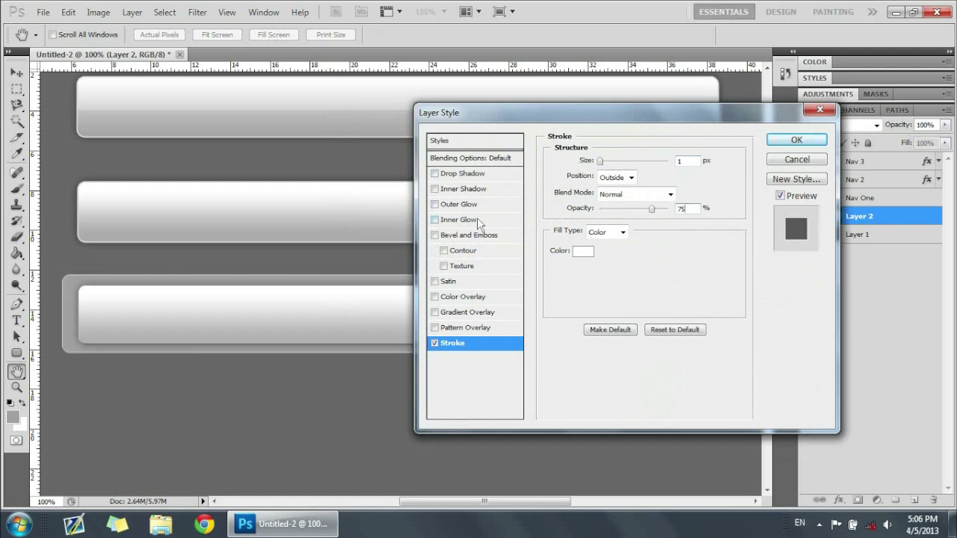
Step: Add an Inner Shadow to Layer 2 with 0 px distance, trying a 10 px size before setting it to 15 px
{"action": "left_click", "coordinate": [460, 190]}
{"action": "left_click_drag", "start_coordinate": [603, 220], "coordinate": [585, 224]}
{"action": "left_click", "coordinate": [682, 248]}
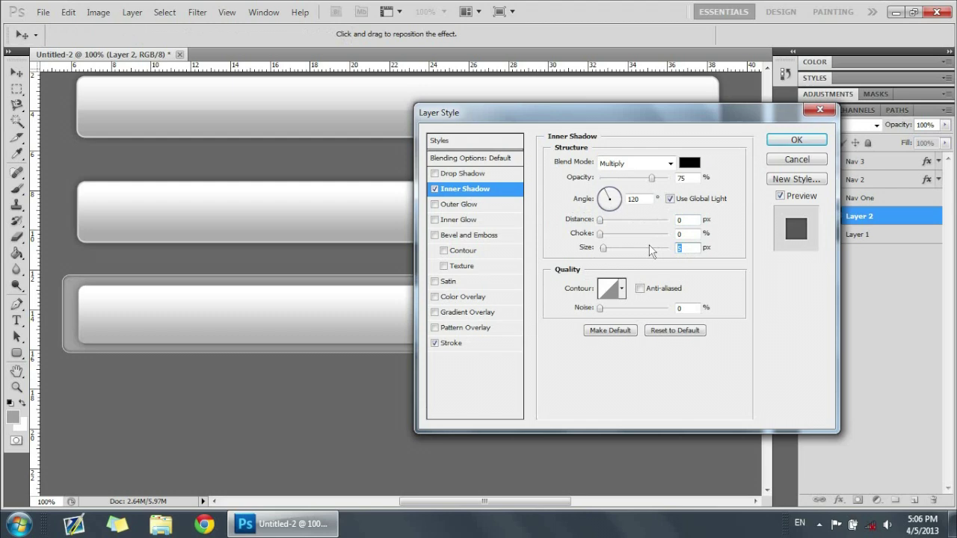
{"action": "type", "text": "1"}
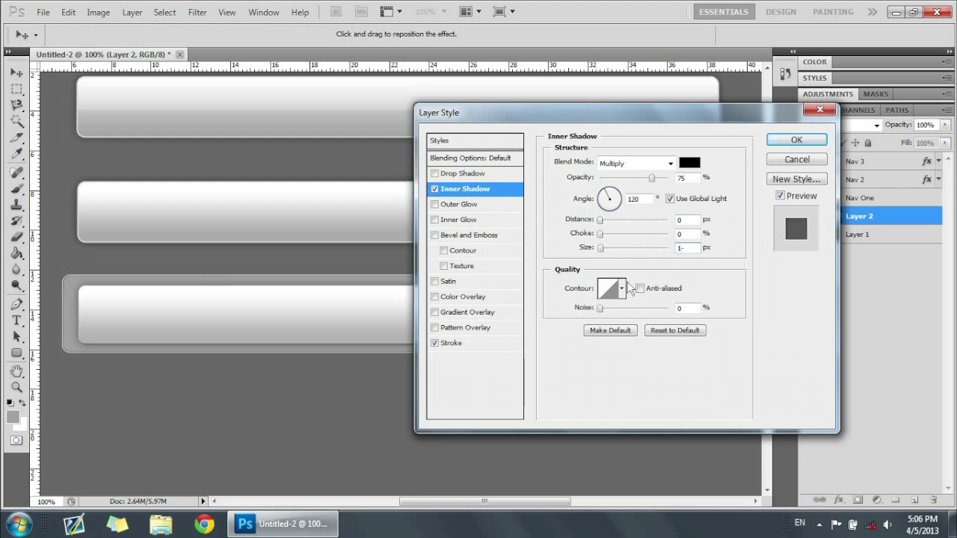
{"action": "type", "text": "0"}
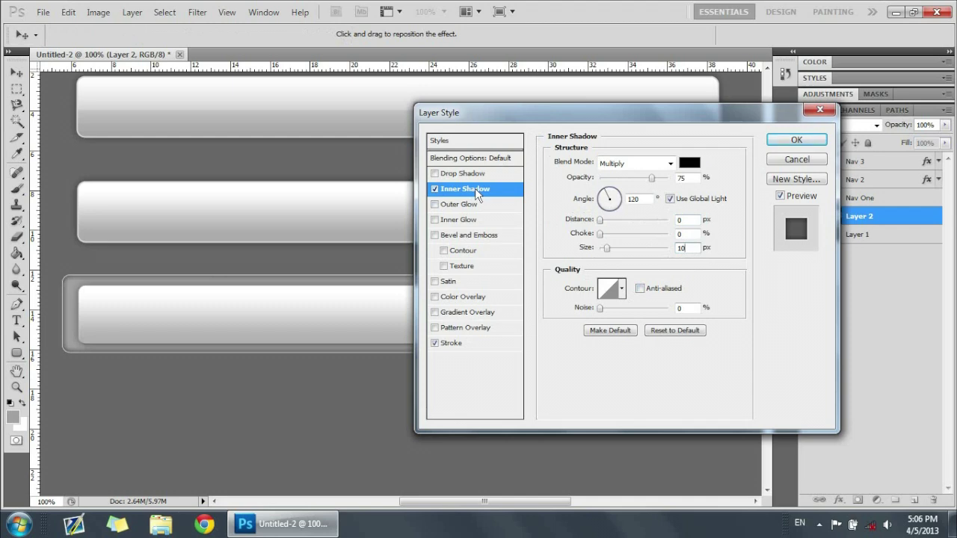
{"action": "double_click", "coordinate": [674, 248]}
{"action": "left_click", "coordinate": [700, 250]}
{"action": "key", "text": "BackSpace"}
{"action": "type", "text": "5"}
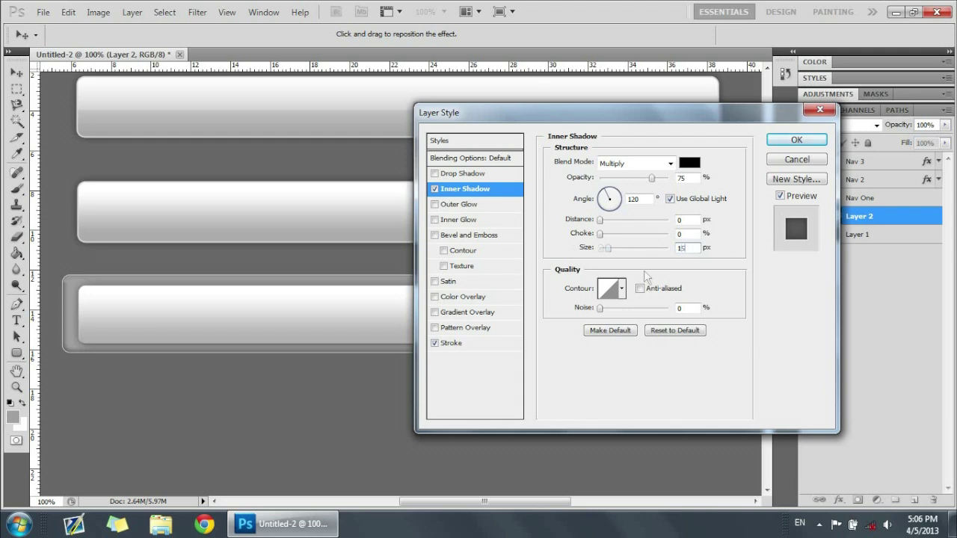
Step: Set the opacity of Layer 2's white Stroke to 50%
{"action": "left_click", "coordinate": [448, 342]}
{"action": "double_click", "coordinate": [684, 208]}
{"action": "type", "text": "50"}
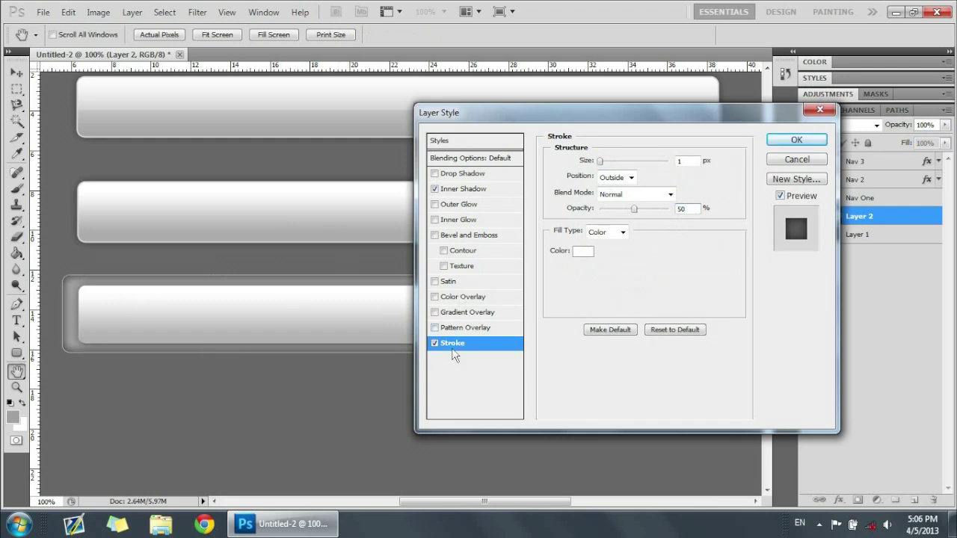
{"action": "left_click", "coordinate": [582, 251]}
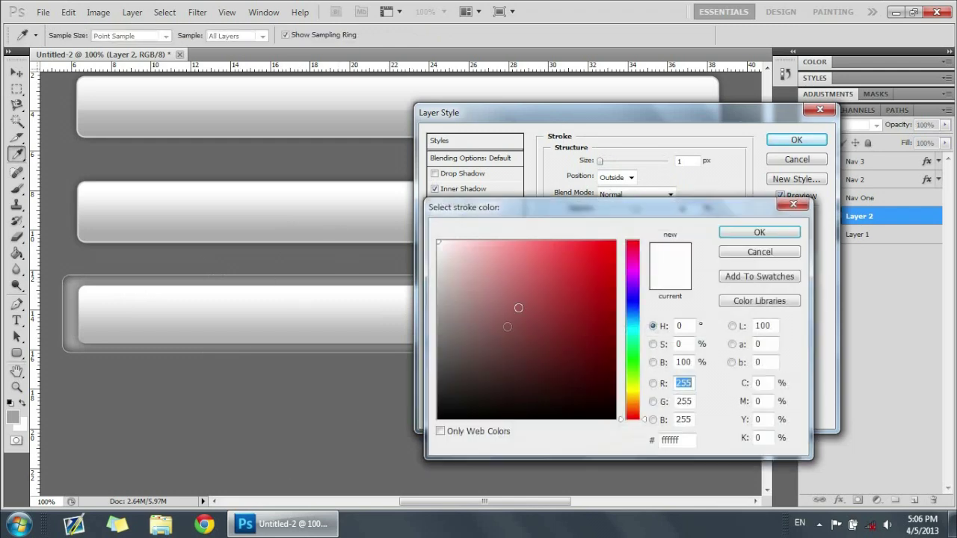
{"action": "left_click", "coordinate": [759, 252]}
{"action": "left_click_drag", "start_coordinate": [680, 118], "coordinate": [619, 121]}
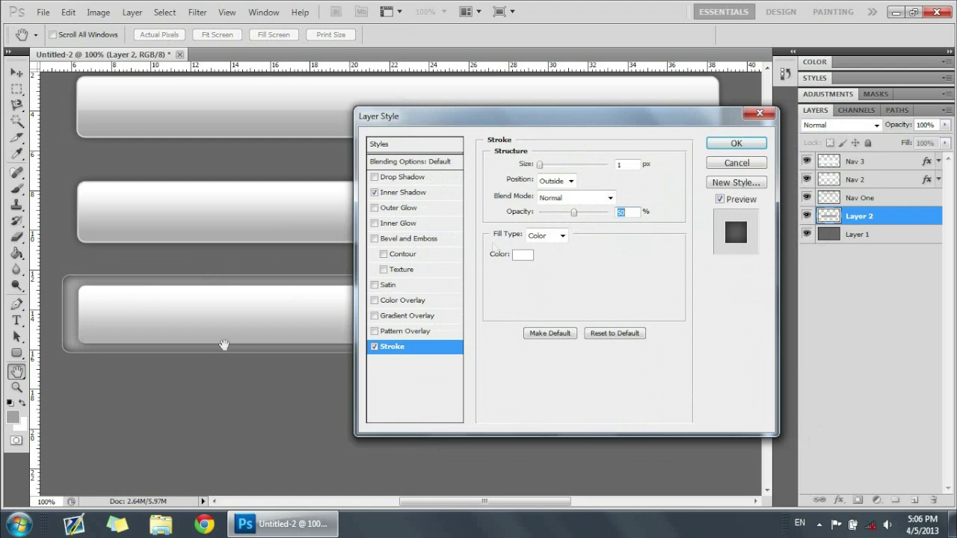
Step: Change Layer 2's Stroke color to medium gray #828282, trying lighter grays first, and apply the layer style
{"action": "left_click", "coordinate": [517, 254]}
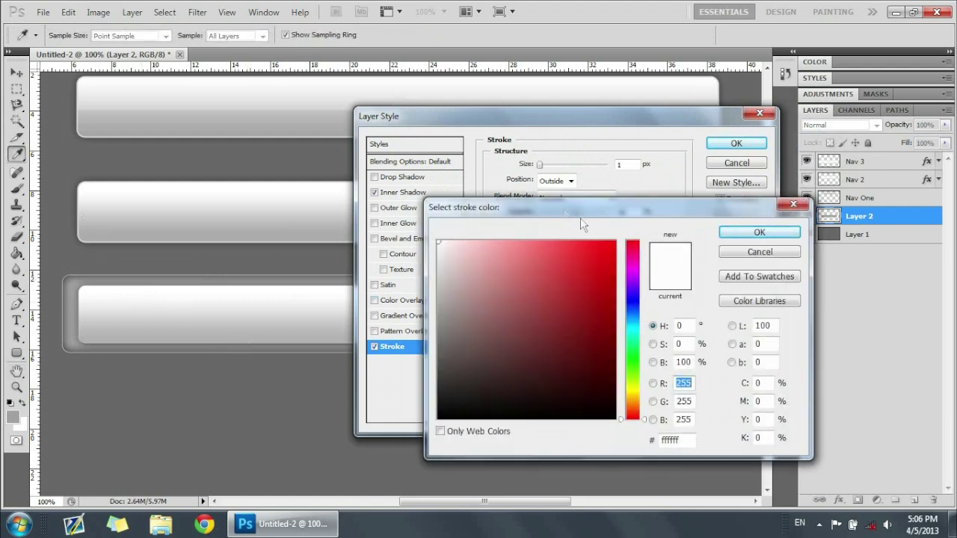
{"action": "left_click_drag", "start_coordinate": [565, 213], "coordinate": [593, 204]}
{"action": "left_click_drag", "start_coordinate": [556, 326], "coordinate": [465, 264]}
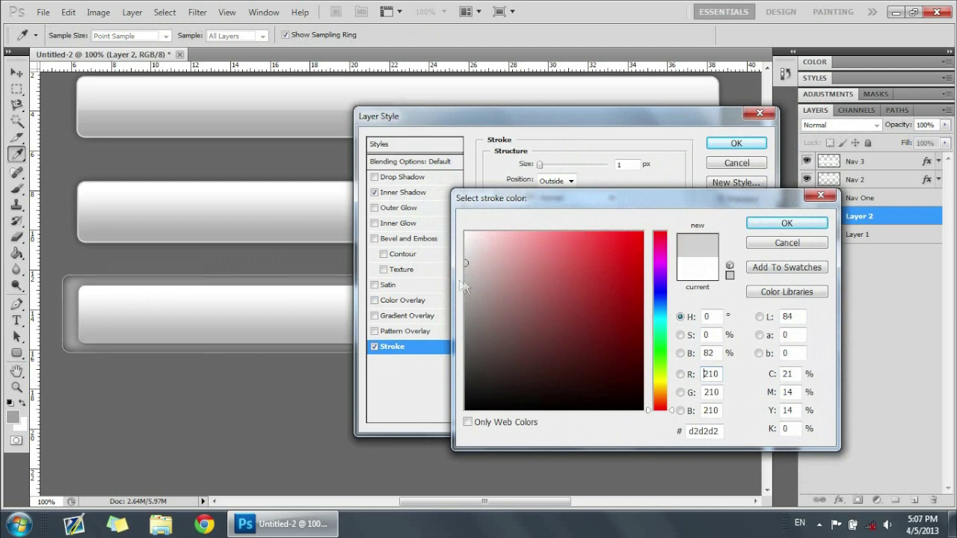
{"action": "left_click", "coordinate": [470, 303]}
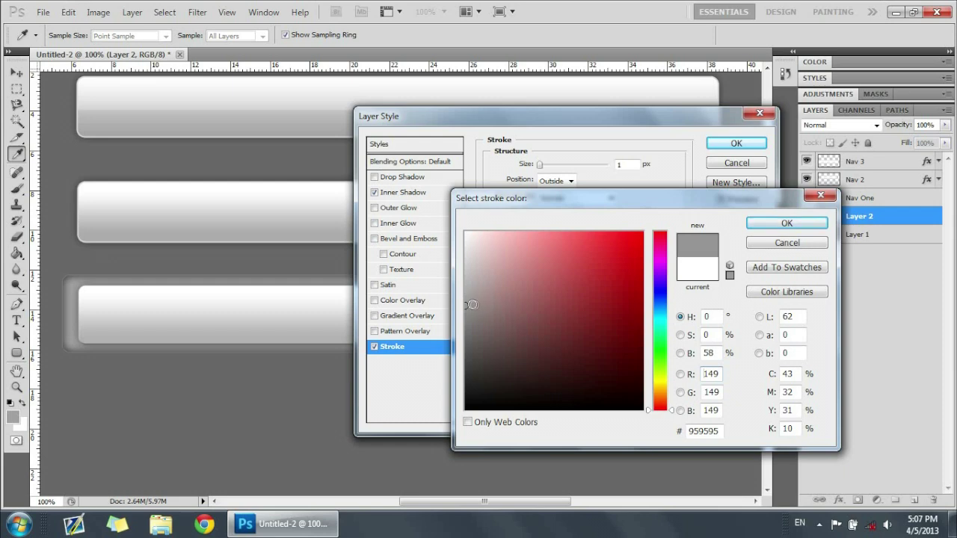
{"action": "left_click_drag", "start_coordinate": [474, 305], "coordinate": [457, 297]}
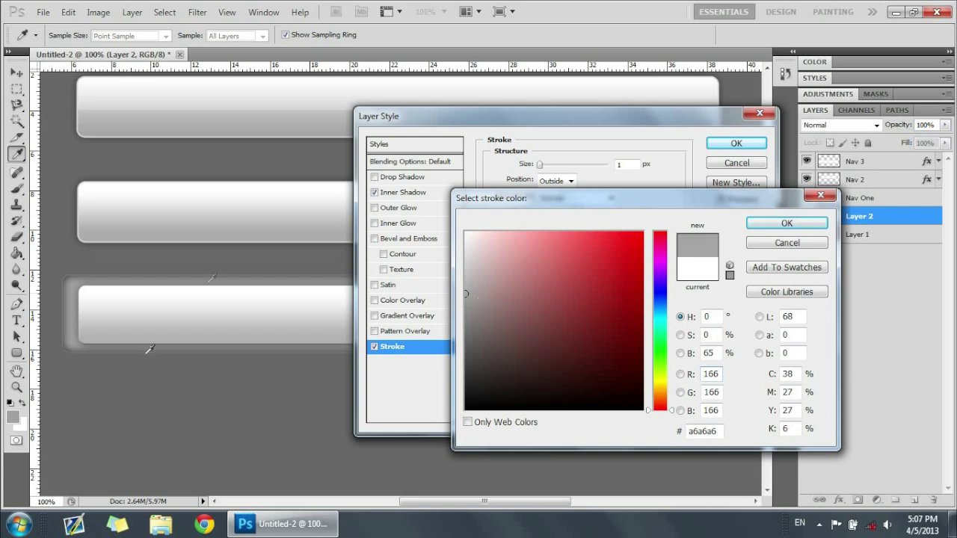
{"action": "mouse_move", "coordinate": [482, 317]}
{"action": "left_mouse_down"}
{"action": "mouse_move", "coordinate": [466, 314]}
{"action": "mouse_move", "coordinate": [466, 304]}
{"action": "mouse_move", "coordinate": [459, 323]}
{"action": "left_mouse_up"}
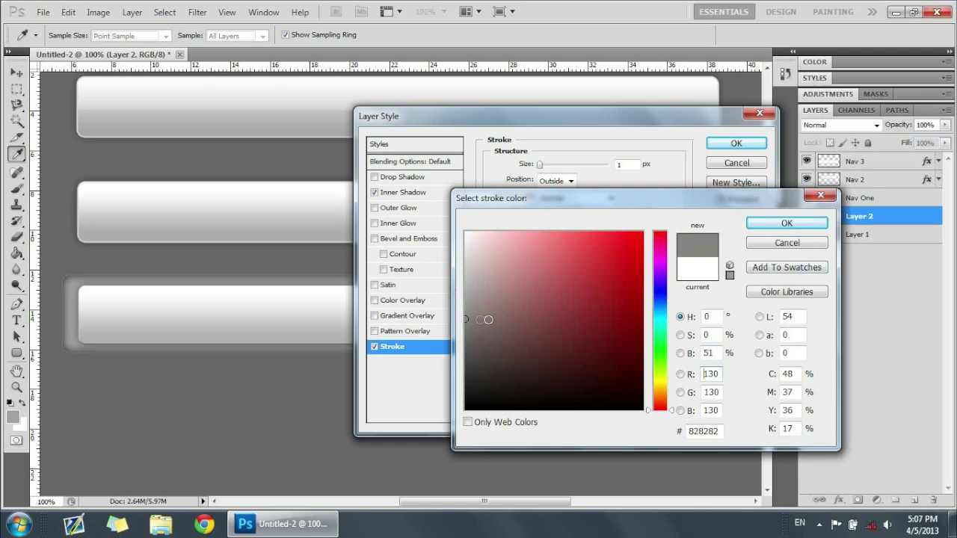
{"action": "left_click", "coordinate": [775, 225]}
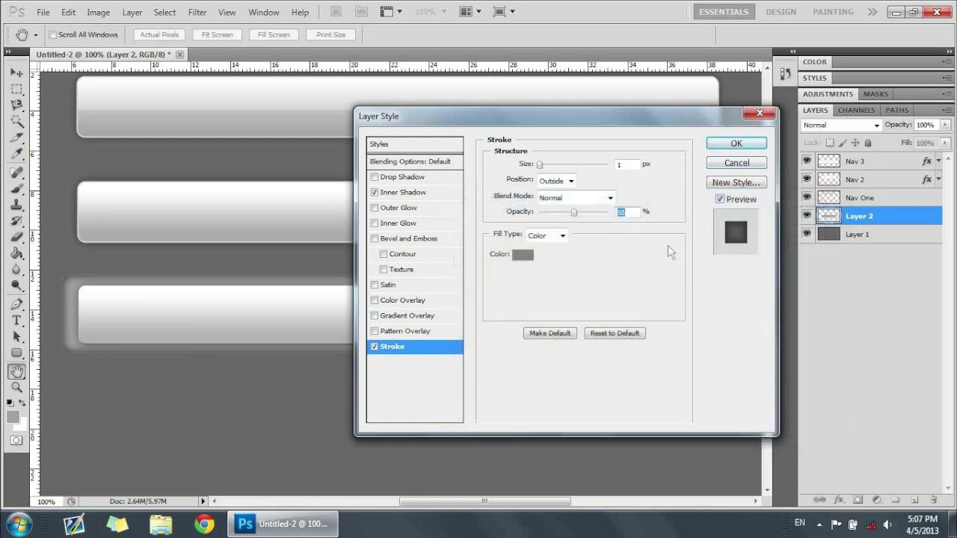
{"action": "left_click", "coordinate": [736, 142]}
{"action": "left_click", "coordinate": [938, 216]}
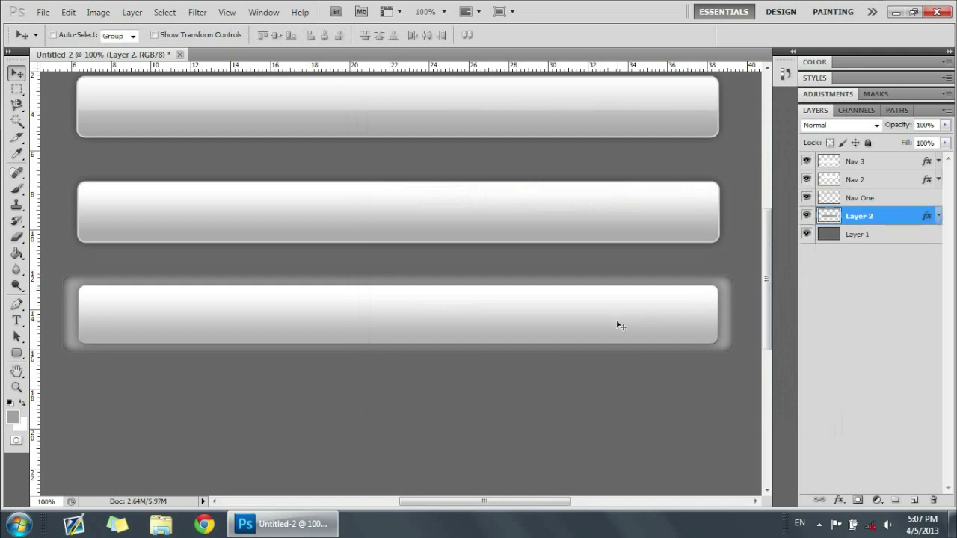
Step: Offset the gray frame on Layer 2 from the Nav 3 bar and return it to its centered place behind the bar
{"action": "key", "text": "ctrl+0"}
{"action": "key", "text": "ctrl+1"}
{"action": "key", "text": "ctrl+minus"}
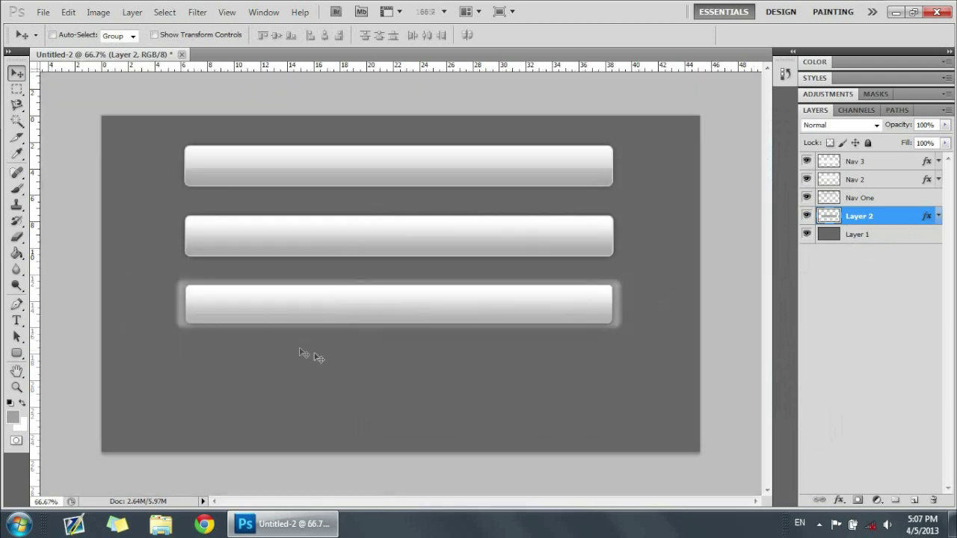
{"action": "left_click_drag", "start_coordinate": [600, 247], "coordinate": [553, 325]}
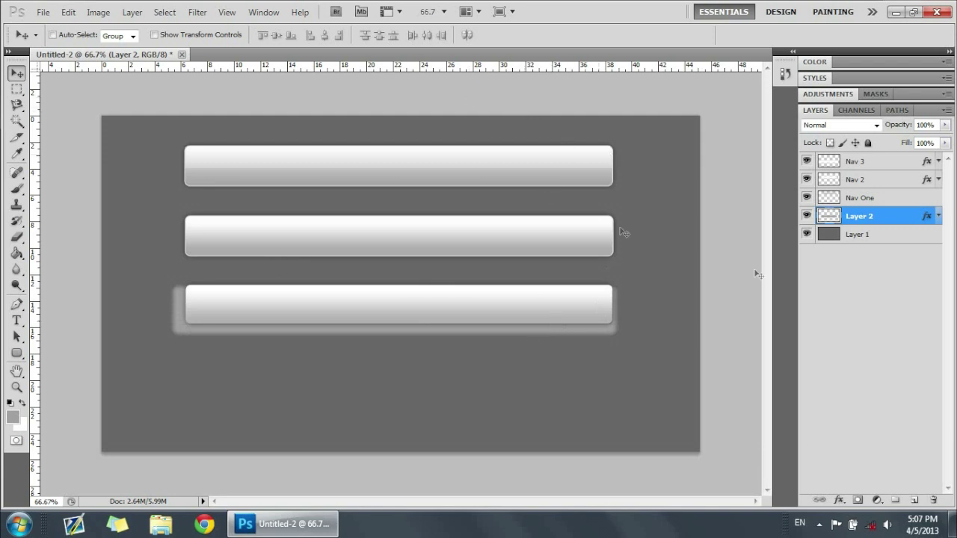
{"action": "left_click_drag", "start_coordinate": [613, 321], "coordinate": [617, 316]}
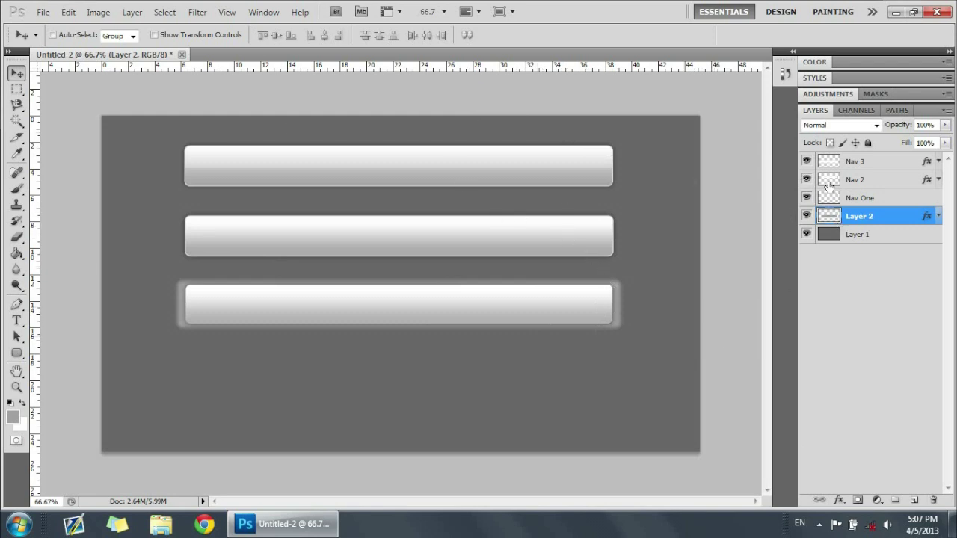
Step: Hide the Nav 3, Nav 2 and Layer 2 layers so only the Nav One bar shows on the background
{"action": "mouse_move", "coordinate": [806, 179]}
{"action": "left_mouse_down"}
{"action": "mouse_move", "coordinate": [806, 216]}
{"action": "mouse_move", "coordinate": [807, 179]}
{"action": "left_mouse_up"}
{"action": "left_click", "coordinate": [807, 180]}
{"action": "left_click", "coordinate": [807, 181]}
{"action": "left_click", "coordinate": [806, 197]}
{"action": "left_click", "coordinate": [807, 179]}
{"action": "left_click", "coordinate": [807, 161]}
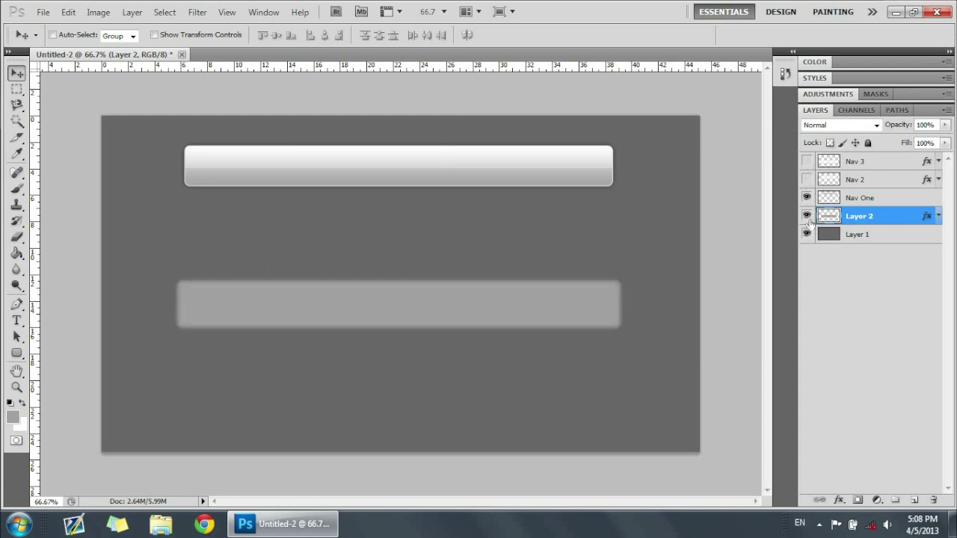
{"action": "left_click", "coordinate": [807, 216]}
Step: Move the Nav One bar down the canvas until its upper edge sits near 6 on the vertical ruler
{"action": "left_click", "coordinate": [892, 199]}
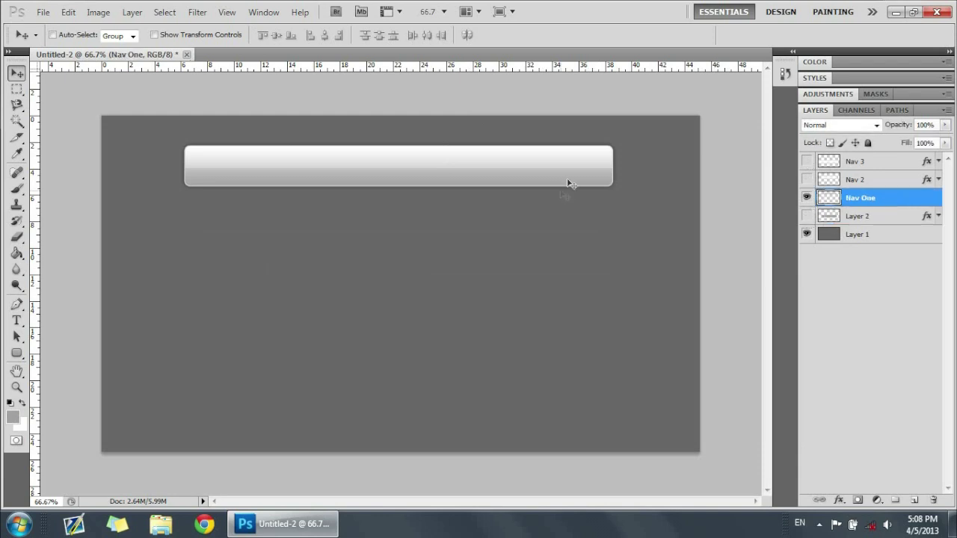
{"action": "left_click_drag", "start_coordinate": [555, 192], "coordinate": [558, 219]}
{"action": "key", "text": "ctrl+plus"}
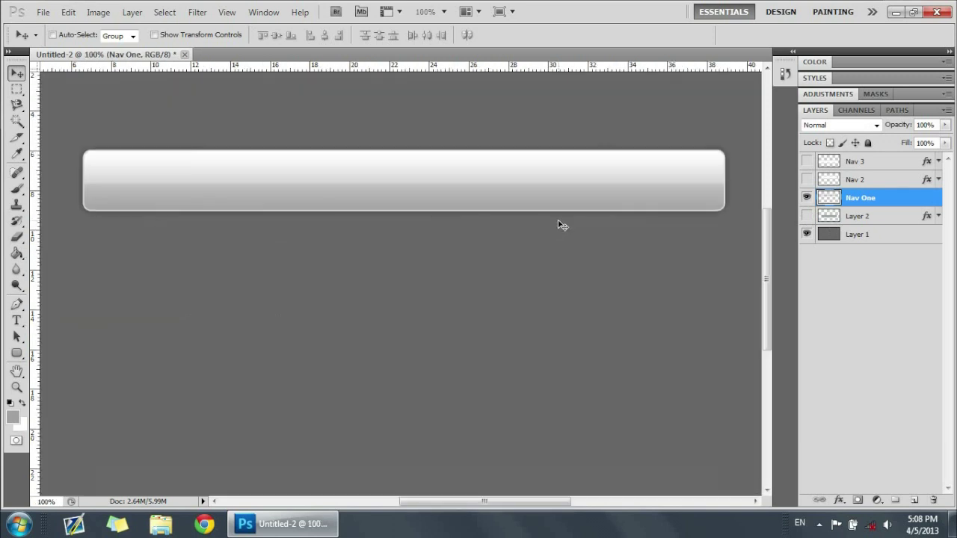
{"action": "left_click_drag", "start_coordinate": [698, 161], "coordinate": [690, 160]}
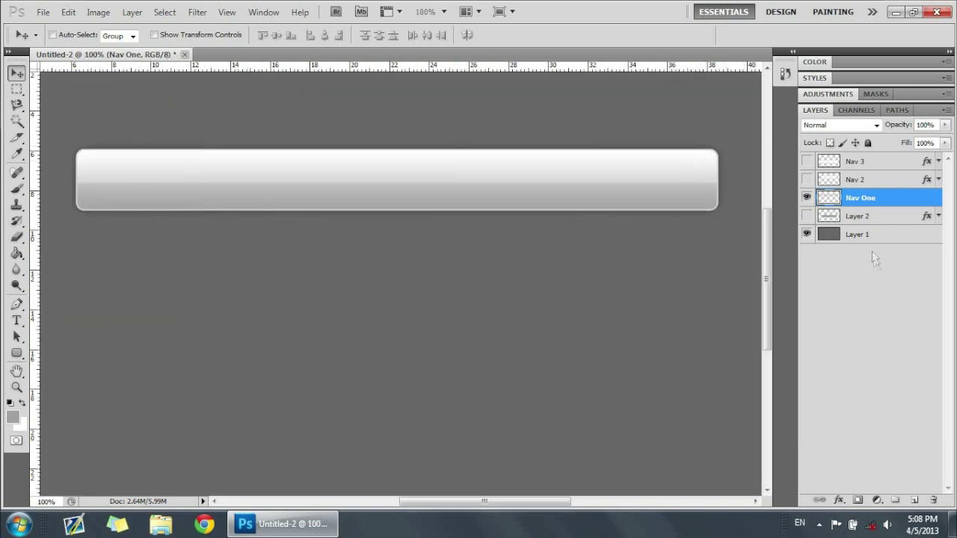
Step: Add a new layer above Nav One and draw a 1 px dark gray #3e3e3e vertical divider line across the bar near 10 on the horizontal ruler
{"action": "left_click", "coordinate": [914, 500]}
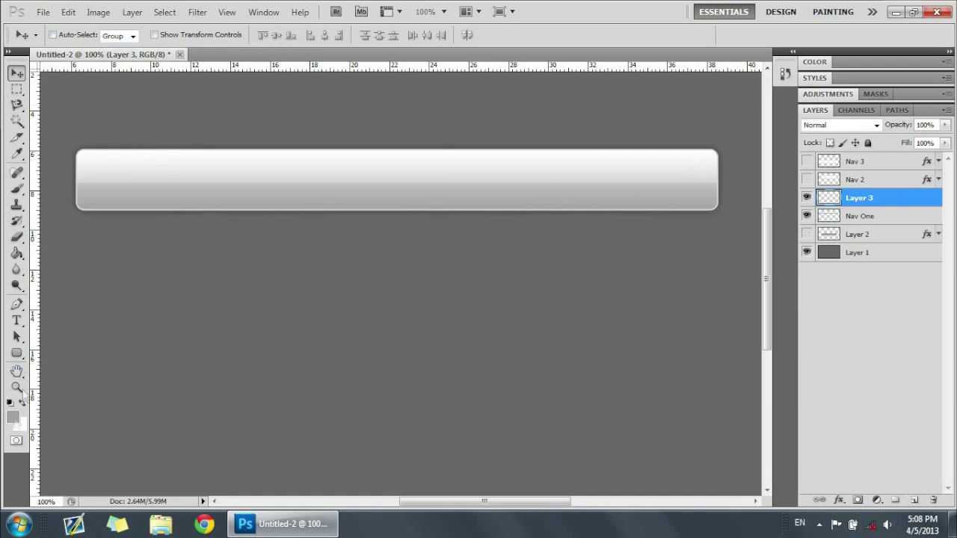
{"action": "left_click", "coordinate": [18, 355]}
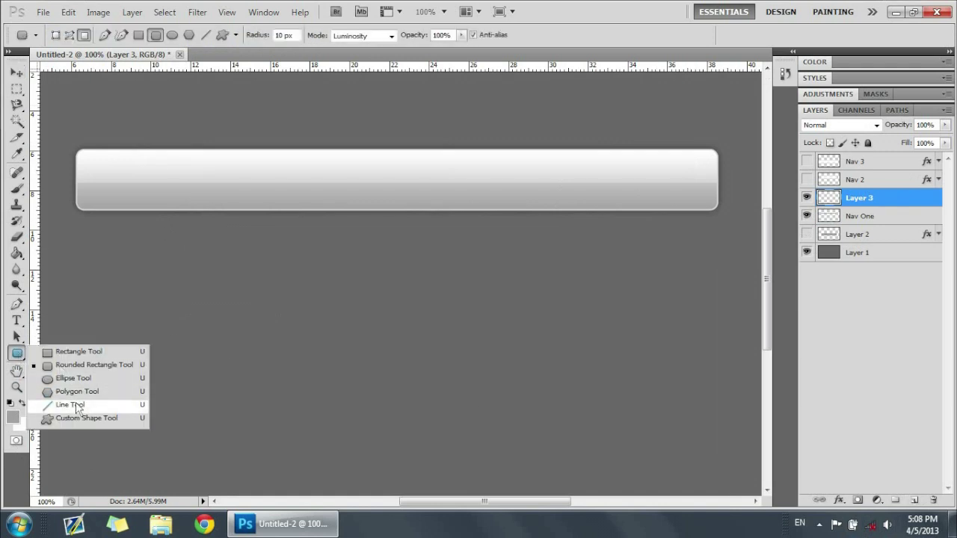
{"action": "left_click", "coordinate": [84, 372]}
{"action": "left_click", "coordinate": [12, 419]}
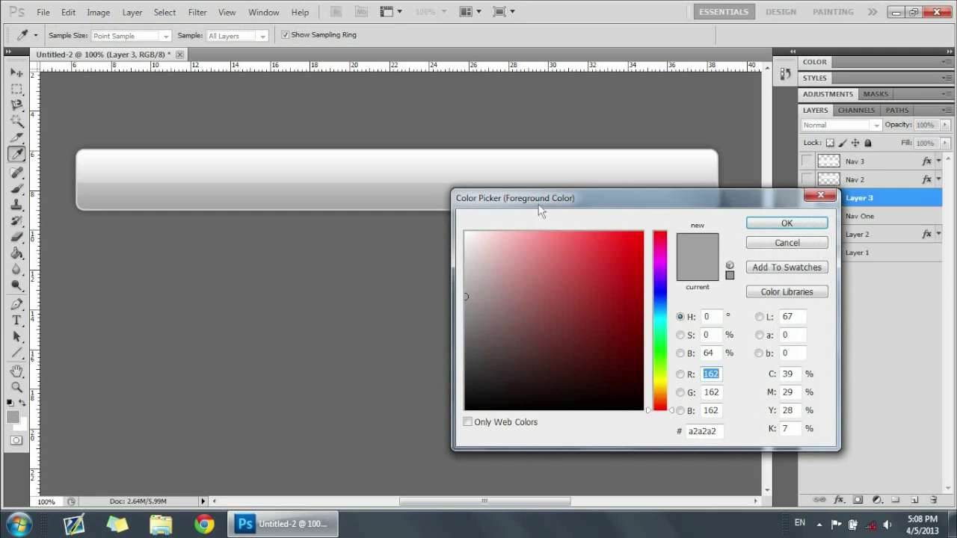
{"action": "left_click_drag", "start_coordinate": [540, 199], "coordinate": [477, 233]}
{"action": "mouse_move", "coordinate": [469, 341]}
{"action": "left_mouse_down"}
{"action": "mouse_move", "coordinate": [384, 376]}
{"action": "mouse_move", "coordinate": [371, 407]}
{"action": "mouse_move", "coordinate": [372, 396]}
{"action": "left_mouse_up"}
{"action": "left_click", "coordinate": [740, 259]}
{"action": "key", "text": "u"}
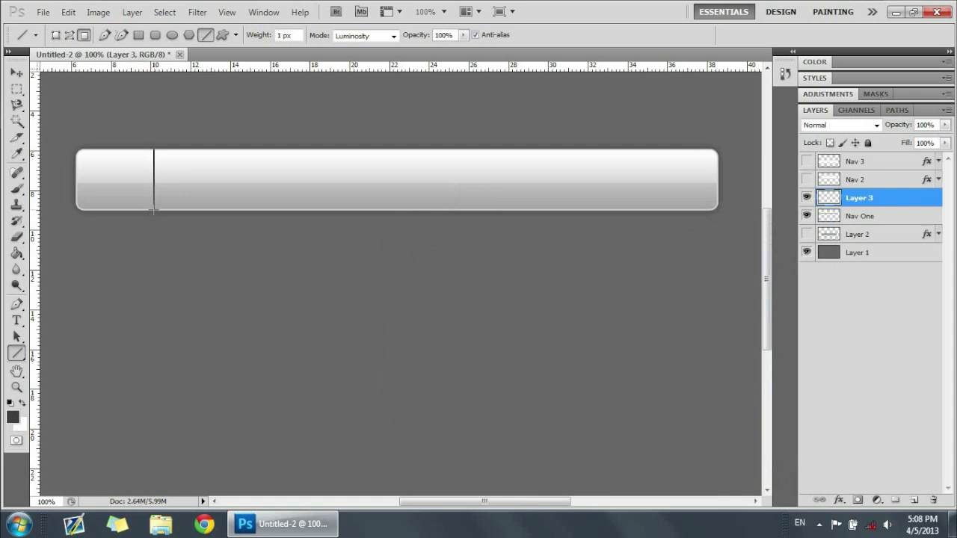
{"action": "left_click_drag", "start_coordinate": [154, 213], "coordinate": [154, 212]}
{"action": "left_click", "coordinate": [16, 73]}
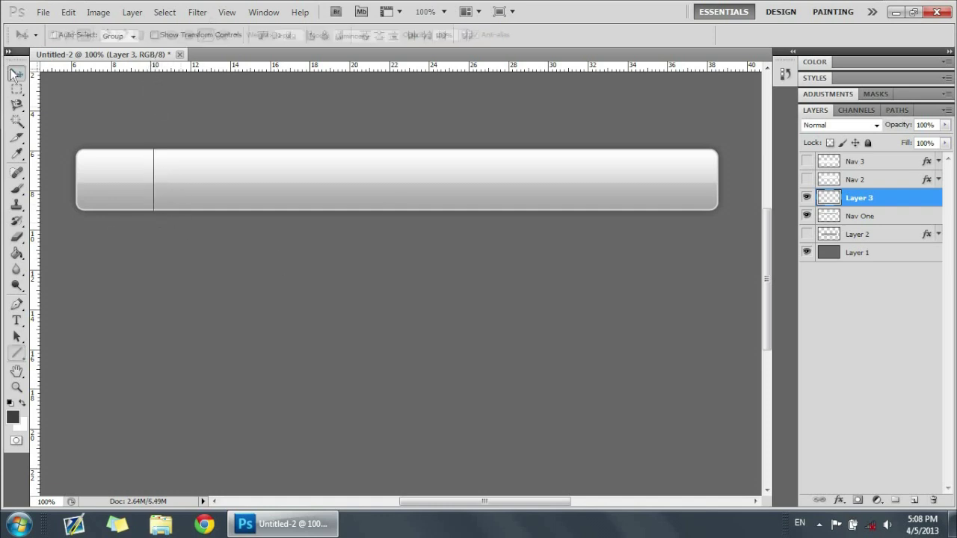
Step: Add another new layer above the dark divider and set the foreground color to light gray #d2d2d2 for the Line tool
{"action": "left_click", "coordinate": [913, 499]}
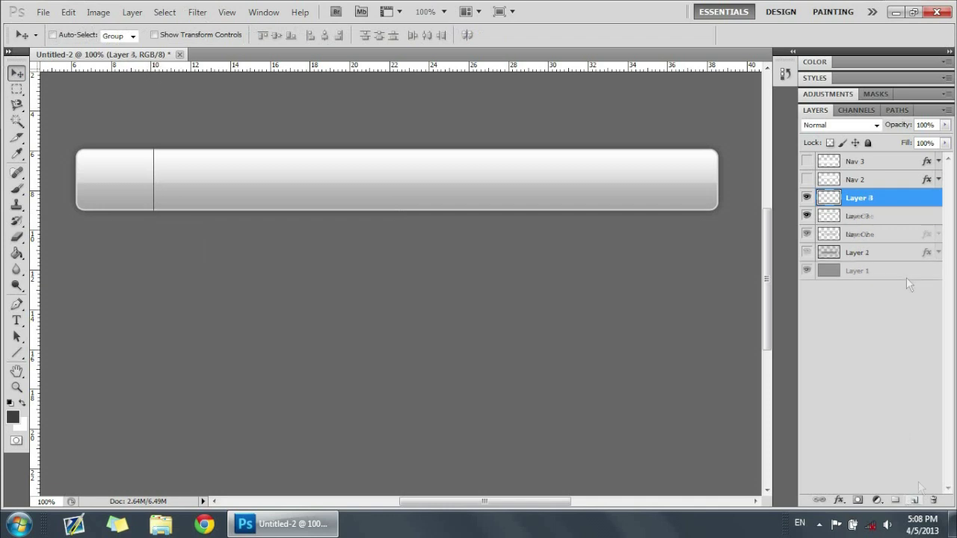
{"action": "left_click", "coordinate": [11, 417]}
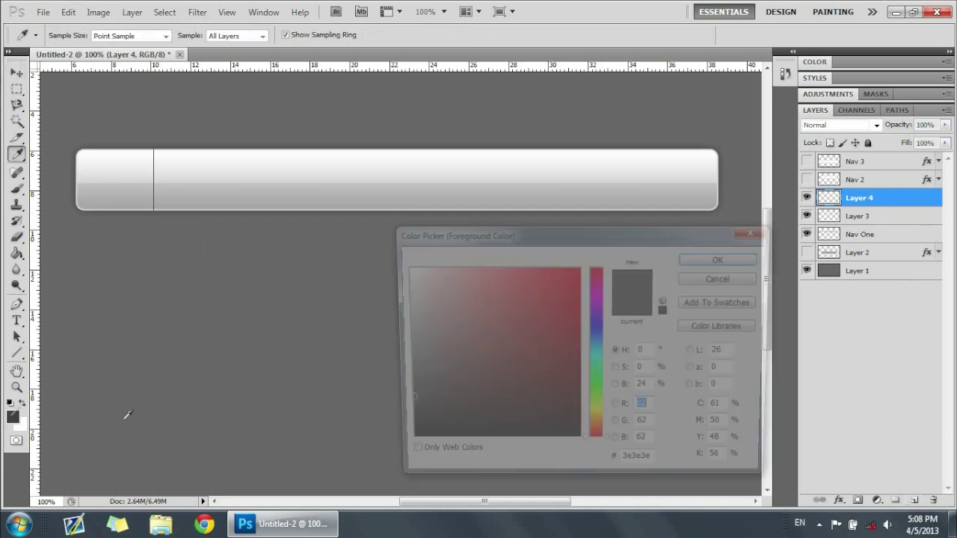
{"action": "left_click", "coordinate": [455, 318]}
{"action": "mouse_move", "coordinate": [384, 320]}
{"action": "left_mouse_down"}
{"action": "mouse_move", "coordinate": [468, 322]}
{"action": "mouse_move", "coordinate": [348, 306]}
{"action": "mouse_move", "coordinate": [368, 302]}
{"action": "left_mouse_up"}
{"action": "left_click", "coordinate": [723, 258]}
{"action": "key", "text": "v"}
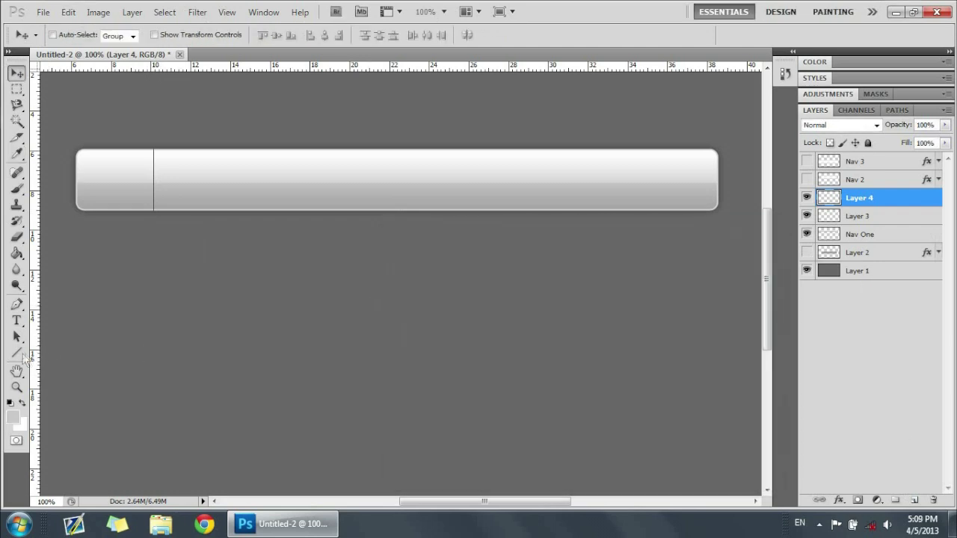
{"action": "left_click", "coordinate": [20, 354]}
{"action": "left_click", "coordinate": [11, 416]}
{"action": "left_click", "coordinate": [197, 180]}
{"action": "left_click", "coordinate": [197, 182]}
{"action": "mouse_move", "coordinate": [368, 308]}
{"action": "left_mouse_down"}
{"action": "mouse_move", "coordinate": [359, 299]}
{"action": "mouse_move", "coordinate": [354, 316]}
{"action": "mouse_move", "coordinate": [356, 298]}
{"action": "left_mouse_up"}
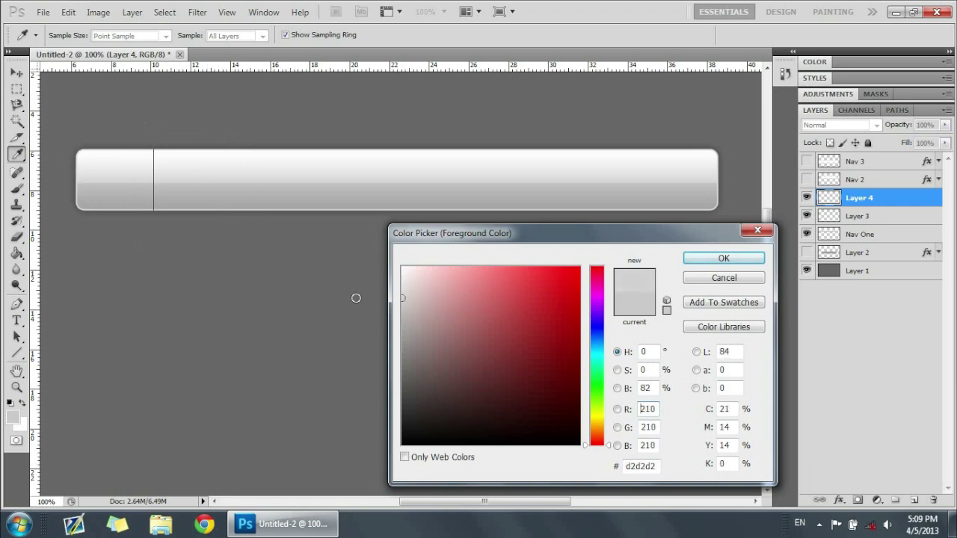
{"action": "left_click", "coordinate": [723, 261]}
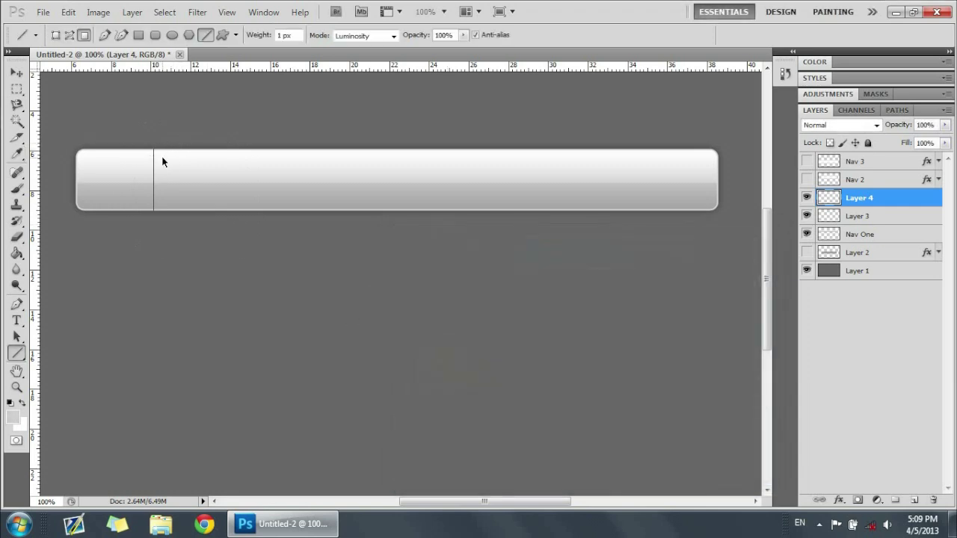
Step: Draw a 1 px light gray vertical line directly beside the dark divider, spanning the full height of the bar
{"action": "key", "text": "ctrl+plus"}
{"action": "scroll", "coordinate": [299, 187], "scroll_direction": "up", "scroll_amount": 3}
{"action": "left_click_drag", "start_coordinate": [433, 510], "coordinate": [370, 510]}
{"action": "left_click_drag", "start_coordinate": [284, 139], "coordinate": [283, 243]}
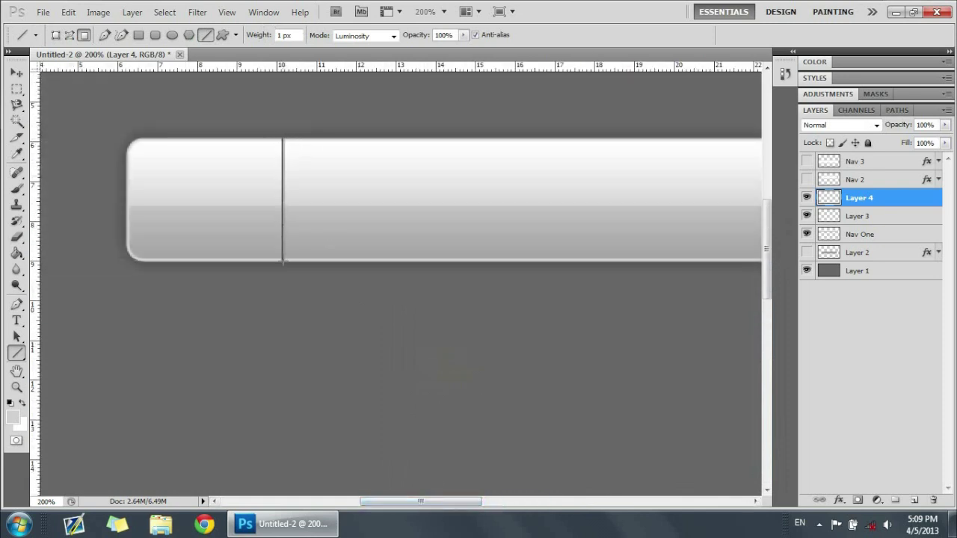
{"action": "left_click_drag", "start_coordinate": [283, 262], "coordinate": [283, 263]}
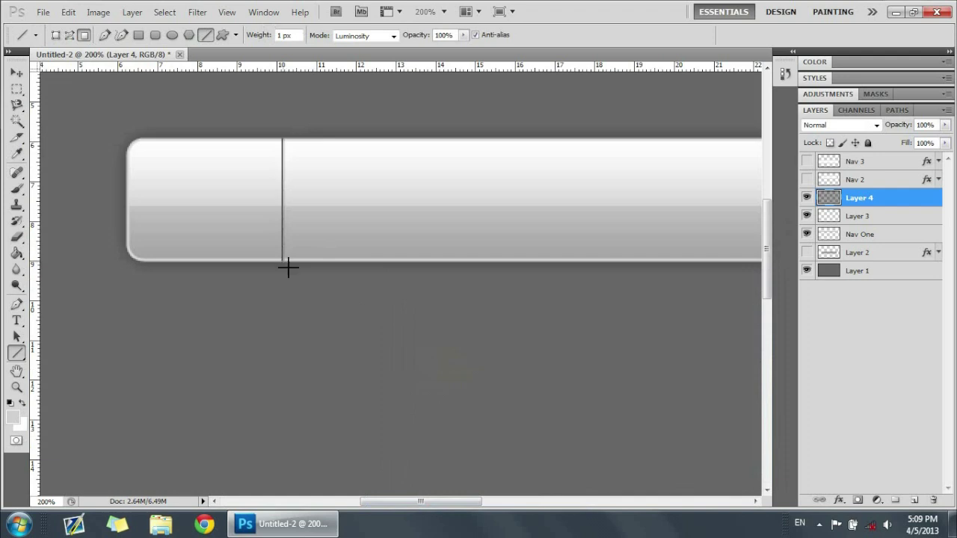
{"action": "key", "text": "v"}
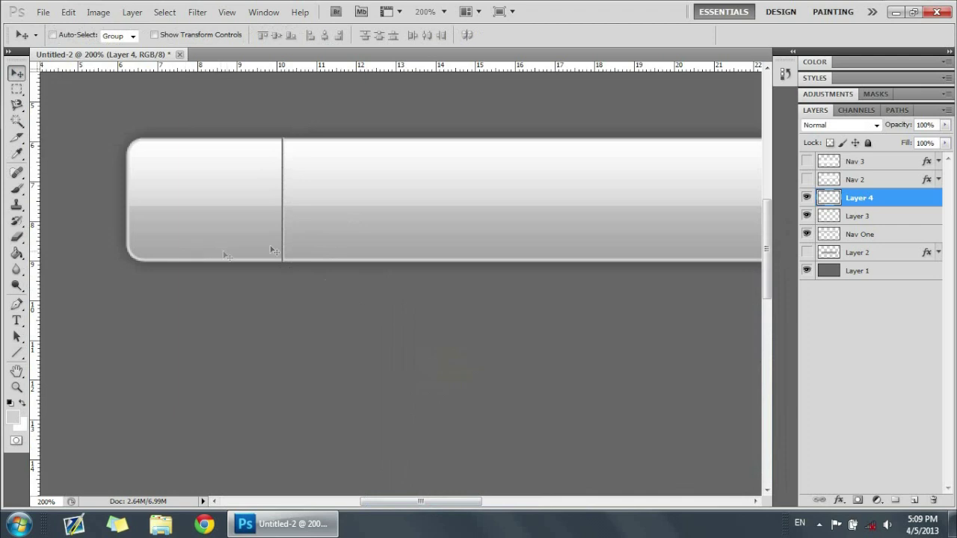
Step: Marquee-select the area just above the bar around the divider's upper end and clear the selection
{"action": "left_click", "coordinate": [16, 89]}
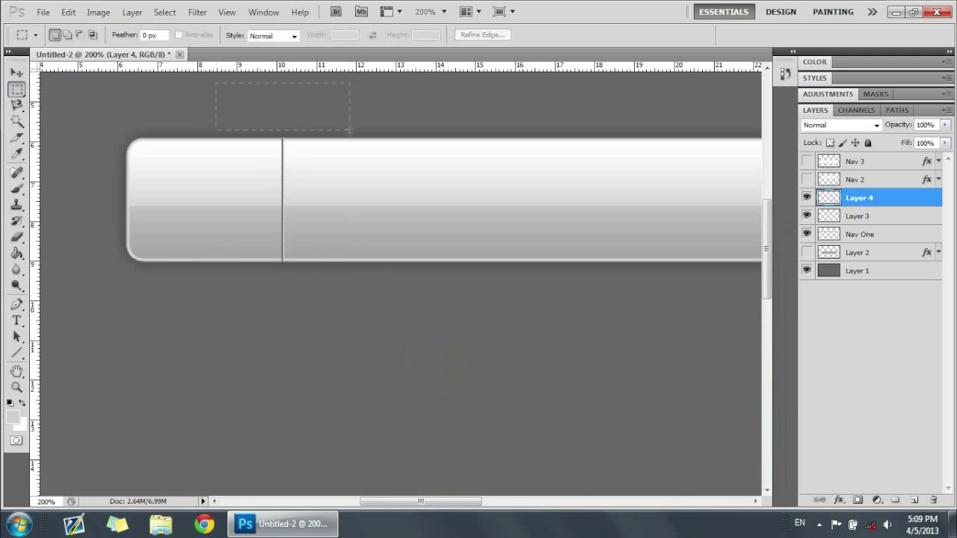
{"action": "left_click_drag", "start_coordinate": [350, 140], "coordinate": [353, 139]}
{"action": "key", "text": "ctrl+d"}
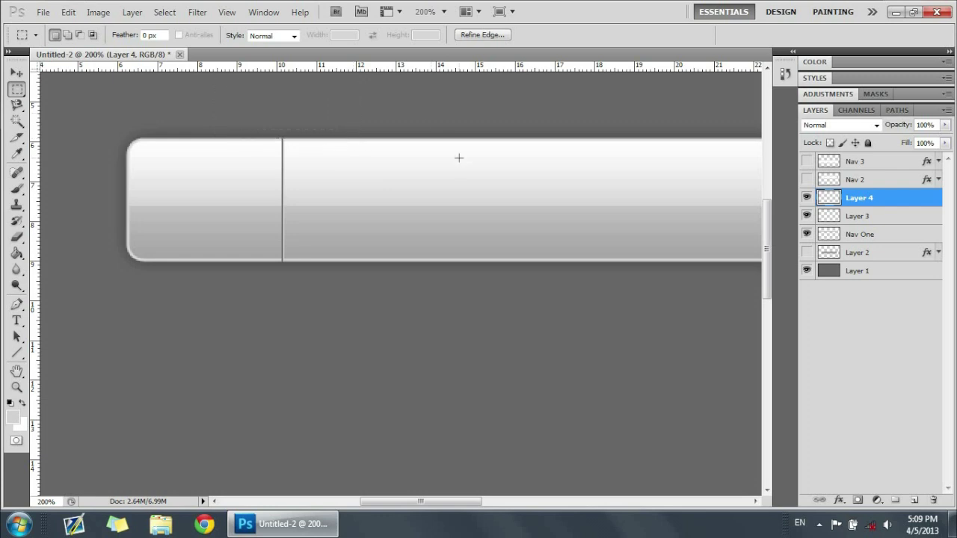
{"action": "key", "text": "ctrl+minus"}
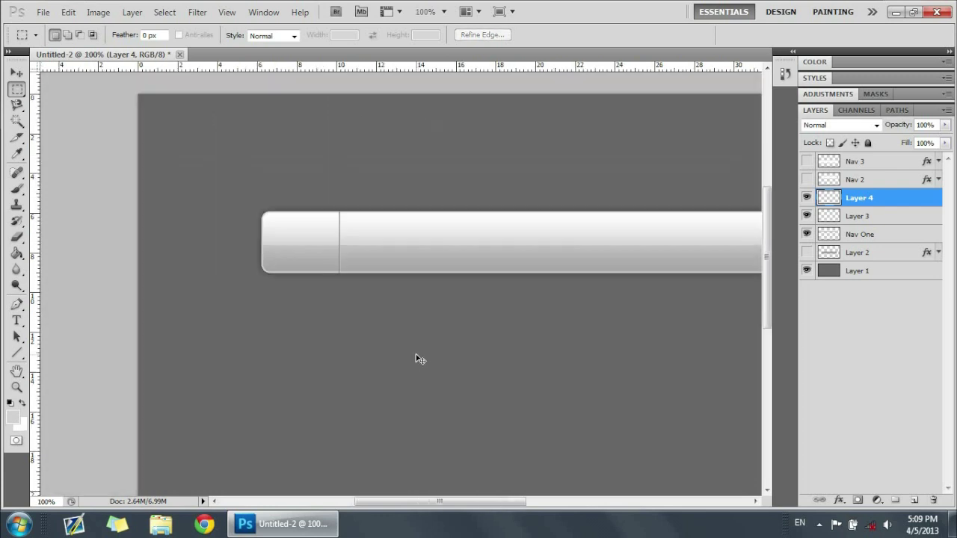
{"action": "key", "text": "ctrl+plus"}
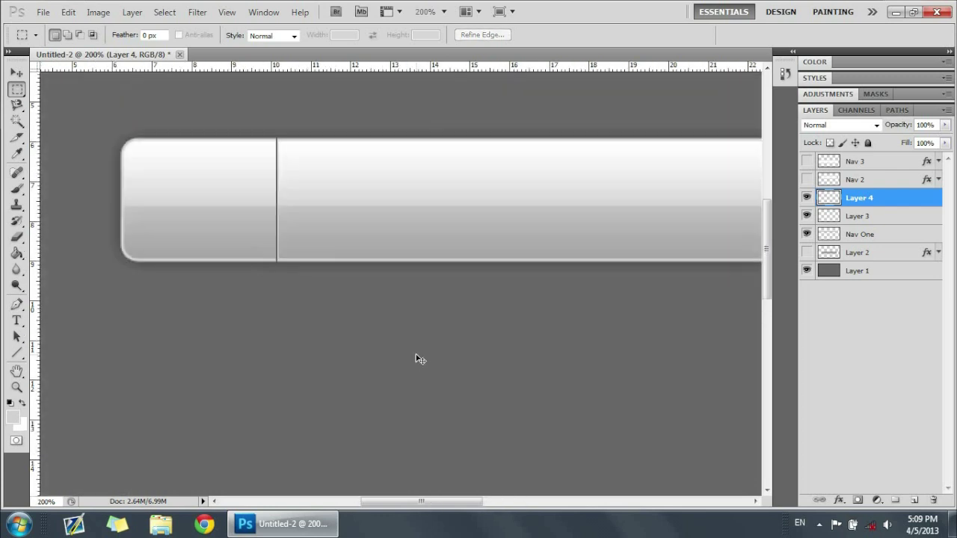
{"action": "key", "text": "ctrl+plus"}
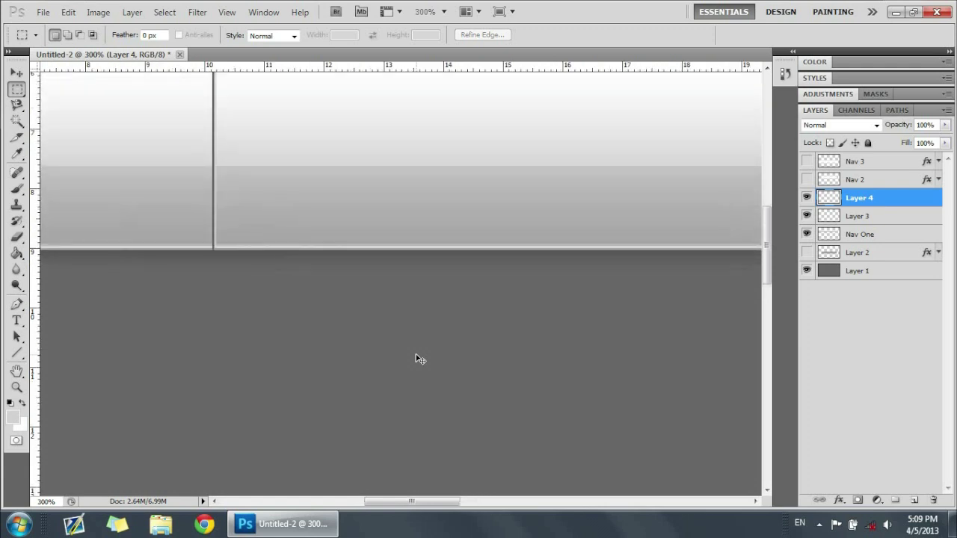
Step: Merge the dark and light divider layers, Layer 3 and Layer 4, into one layer and rename it Line 1
{"action": "key", "text": "ctrl+minus"}
{"action": "scroll", "coordinate": [297, 240], "scroll_direction": "up", "scroll_amount": 2}
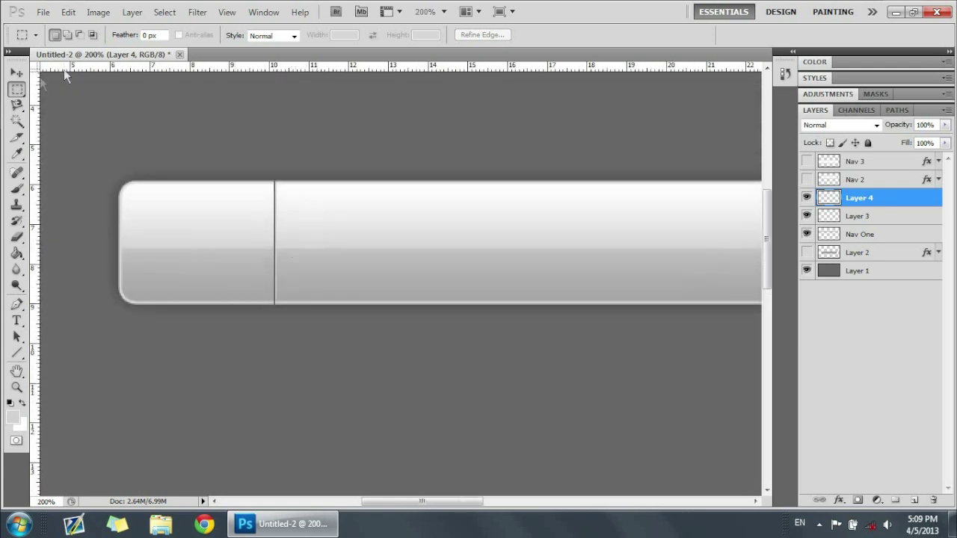
{"action": "left_click", "coordinate": [892, 213], "text": "shift"}
{"action": "right_click", "coordinate": [892, 211]}
{"action": "left_click", "coordinate": [823, 469]}
{"action": "double_click", "coordinate": [860, 198]}
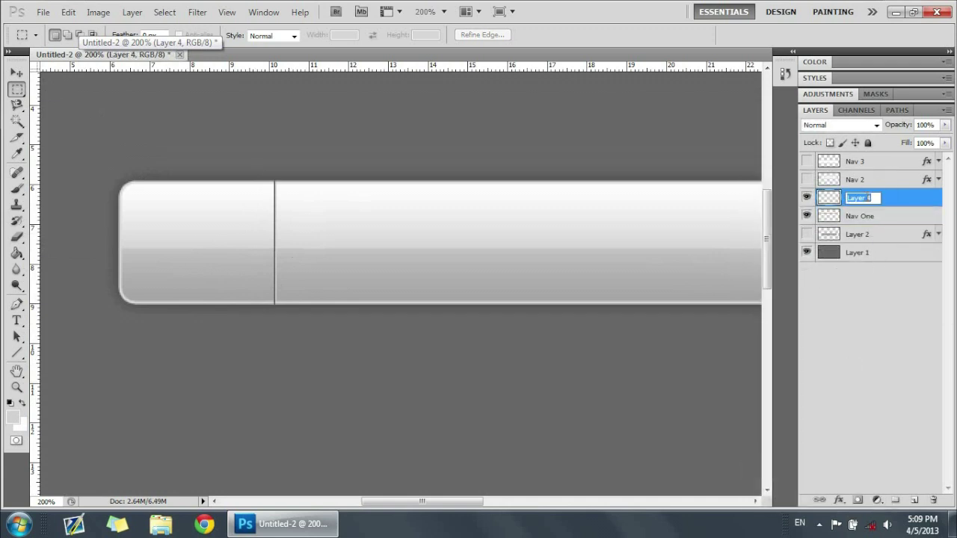
{"action": "type", "text": "Line"}
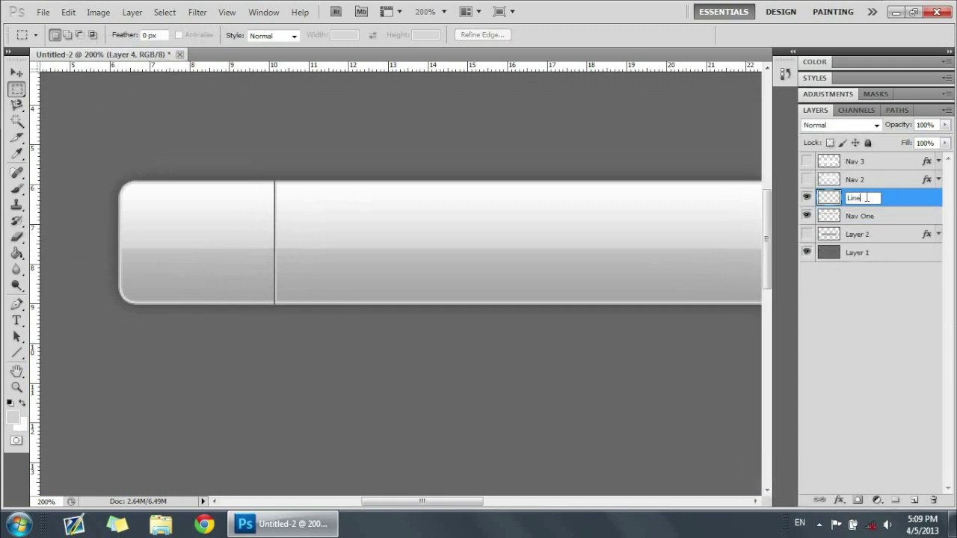
{"action": "type", "text": " 1"}
{"action": "key", "text": "Return"}
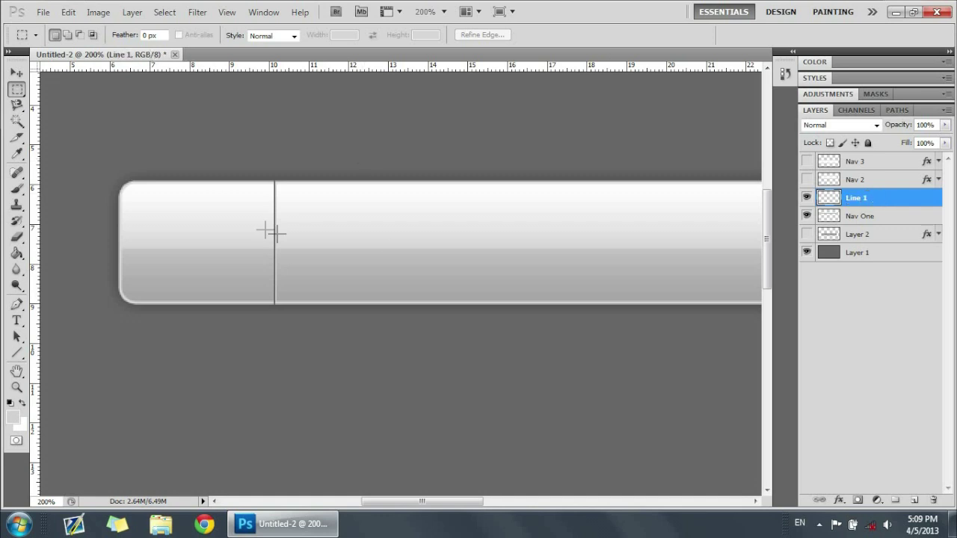
Step: Duplicate the Line 1 divider with the Move tool and place the copy across the bar near 15 on the horizontal ruler
{"action": "key", "text": "v"}
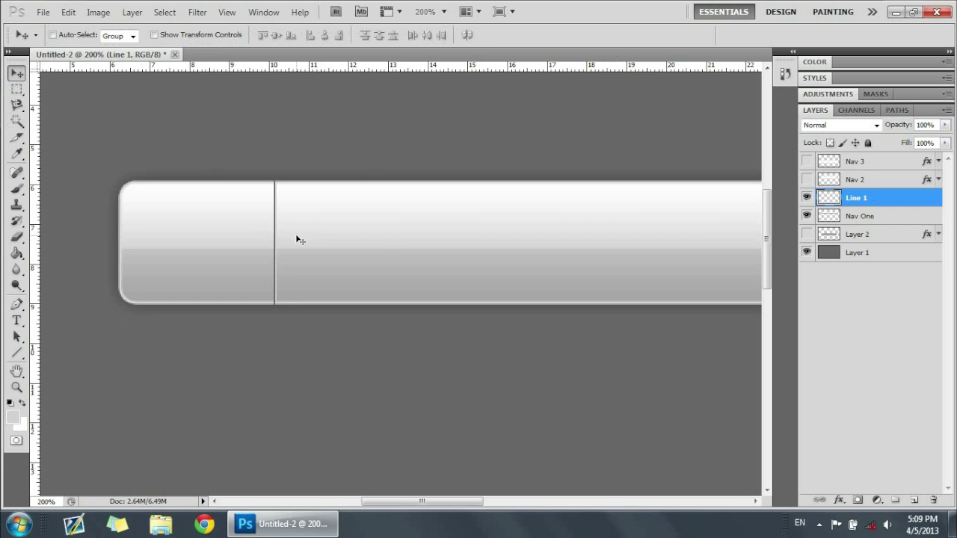
{"action": "key", "text": "ctrl+minus"}
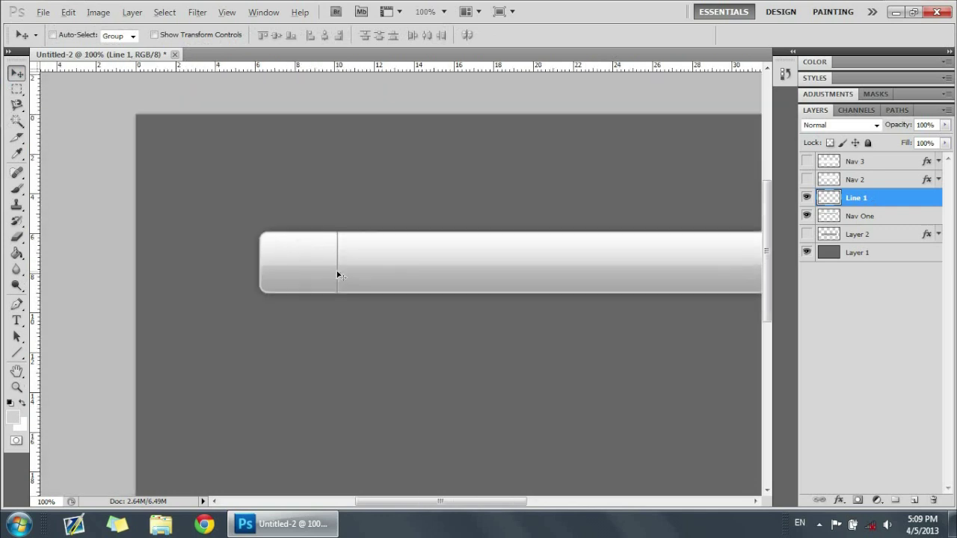
{"action": "left_click_drag", "start_coordinate": [378, 269], "coordinate": [424, 273]}
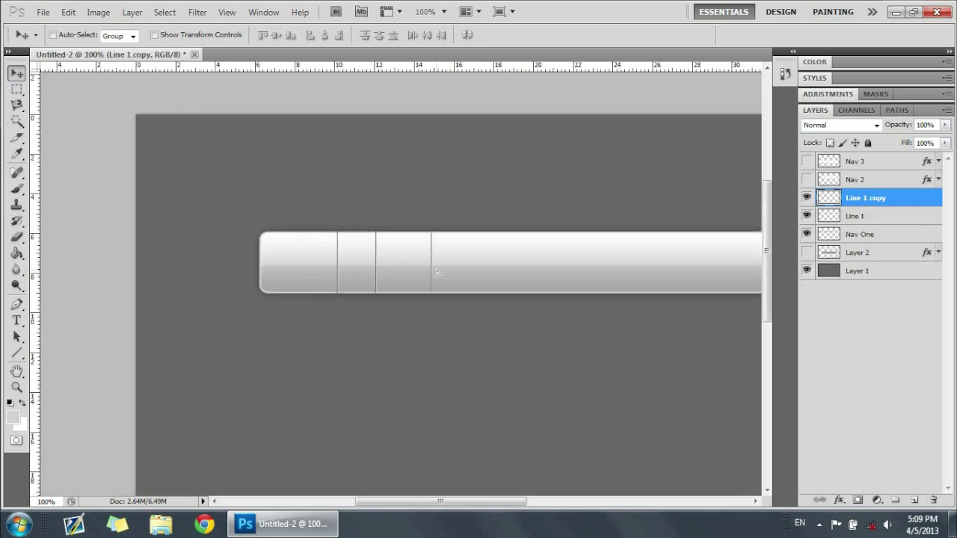
{"action": "key", "text": "ctrl+j"}
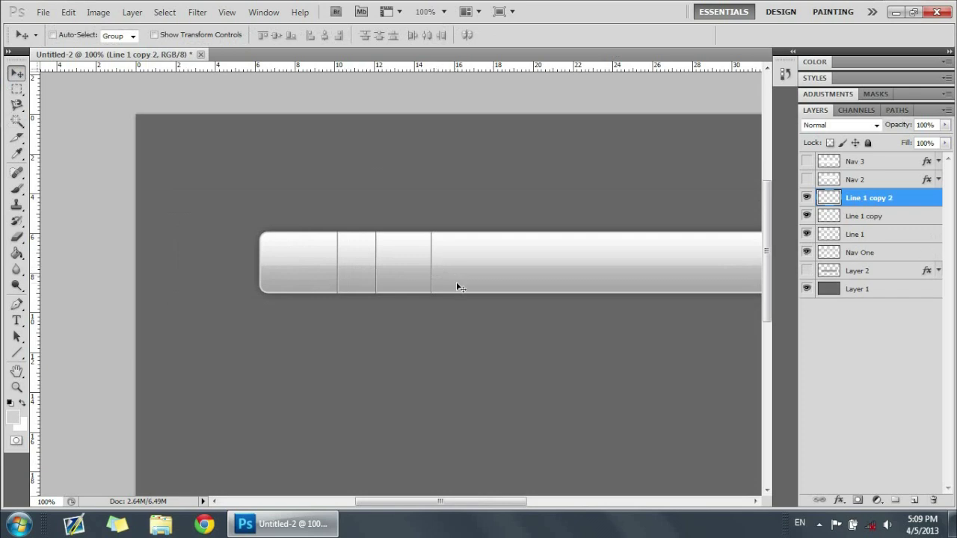
{"action": "key", "text": "Delete"}
{"action": "left_click_drag", "start_coordinate": [413, 274], "coordinate": [476, 275]}
{"action": "key", "text": "ctrl+minus"}
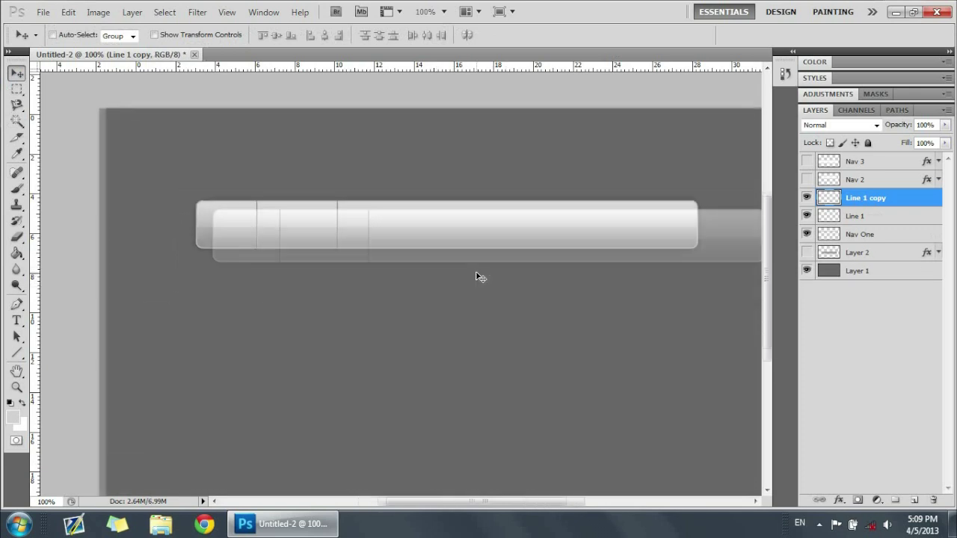
{"action": "key", "text": "ctrl+plus"}
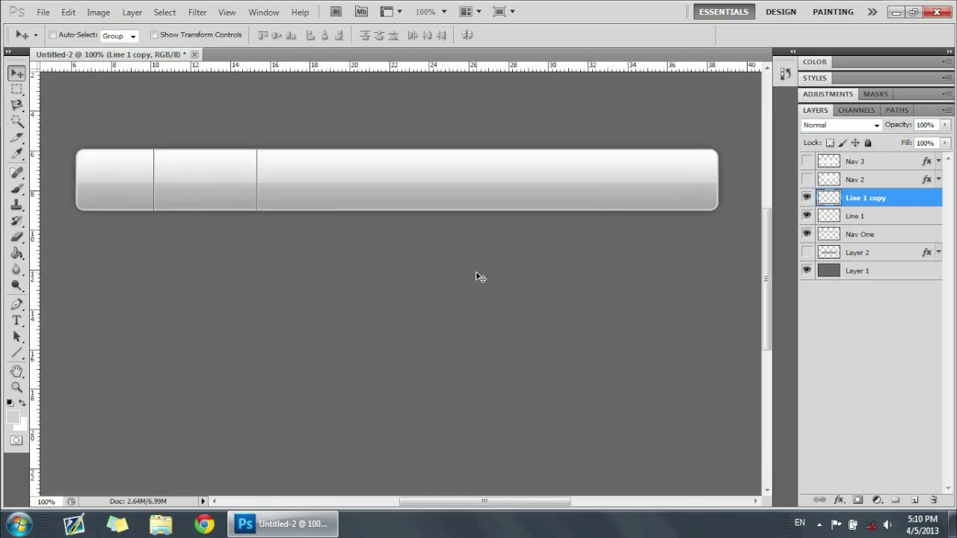
{"action": "scroll", "coordinate": [133, 92], "scroll_direction": "up", "scroll_amount": 1}
{"action": "scroll", "coordinate": [327, 210], "scroll_direction": "up", "scroll_amount": 1}
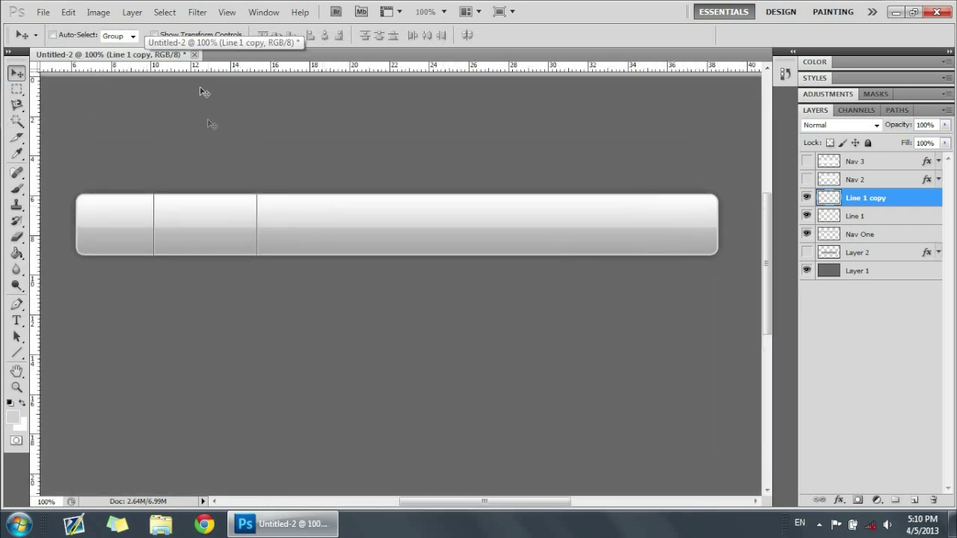
{"action": "scroll", "coordinate": [767, 248], "scroll_direction": "down", "scroll_amount": 1}
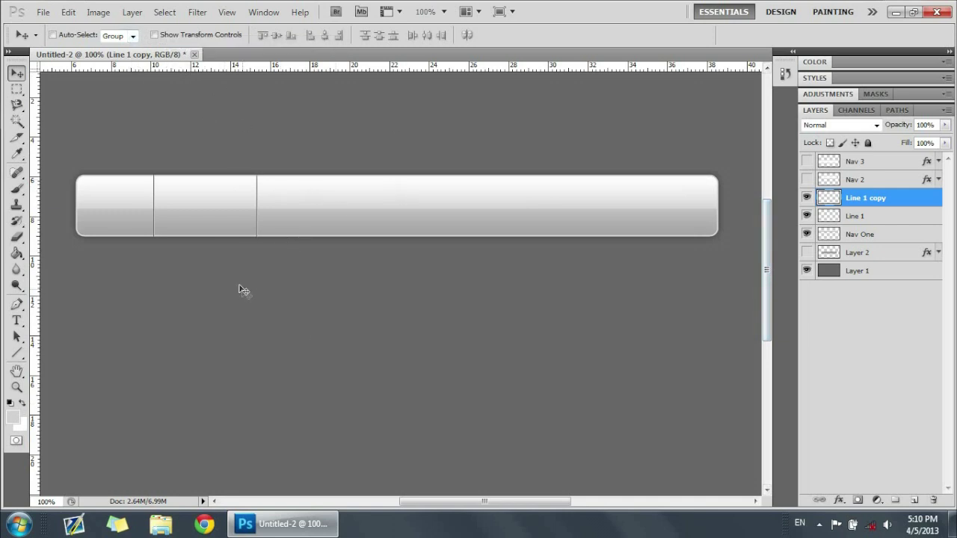
{"action": "left_click_drag", "start_coordinate": [479, 501], "coordinate": [466, 501]}
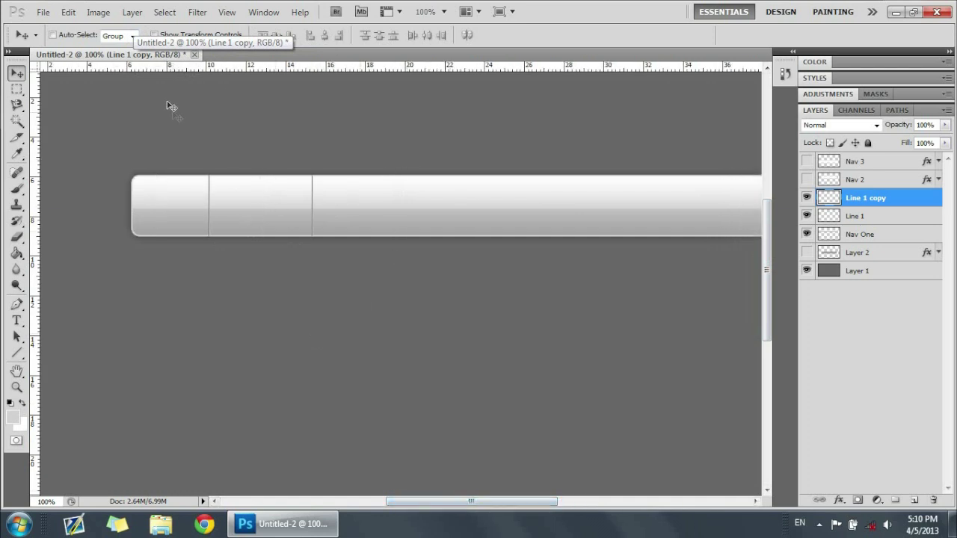
Step: Show the hidden Nav 3 and Nav 2 layers again
{"action": "key", "text": "ctrl+minus"}
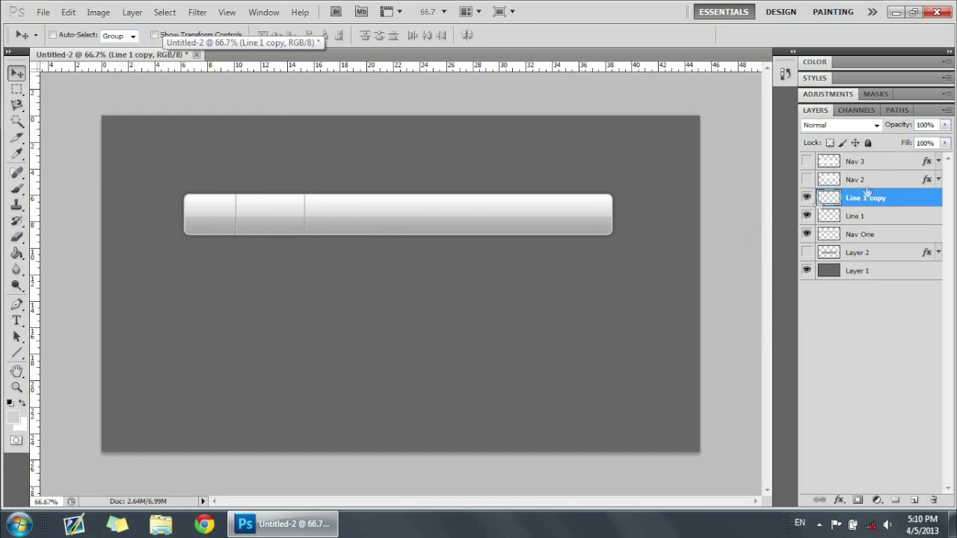
{"action": "left_click", "coordinate": [807, 162]}
{"action": "left_click", "coordinate": [807, 179]}
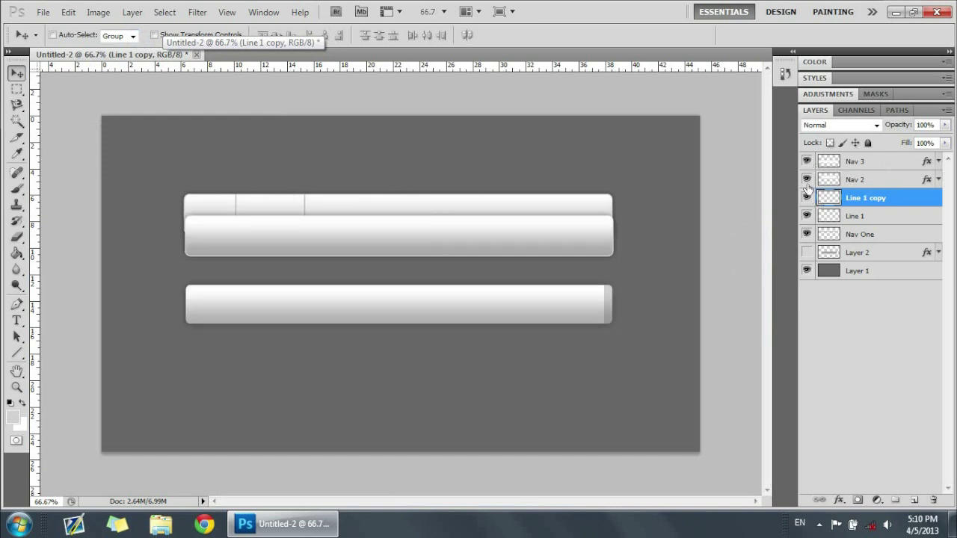
Step: Move the Nav 2 bar up so it sits above the Nav One bar without overlapping it, and deselect all layers
{"action": "left_click", "coordinate": [853, 179]}
{"action": "left_click_drag", "start_coordinate": [599, 271], "coordinate": [596, 170]}
{"action": "key", "text": "ctrl+plus"}
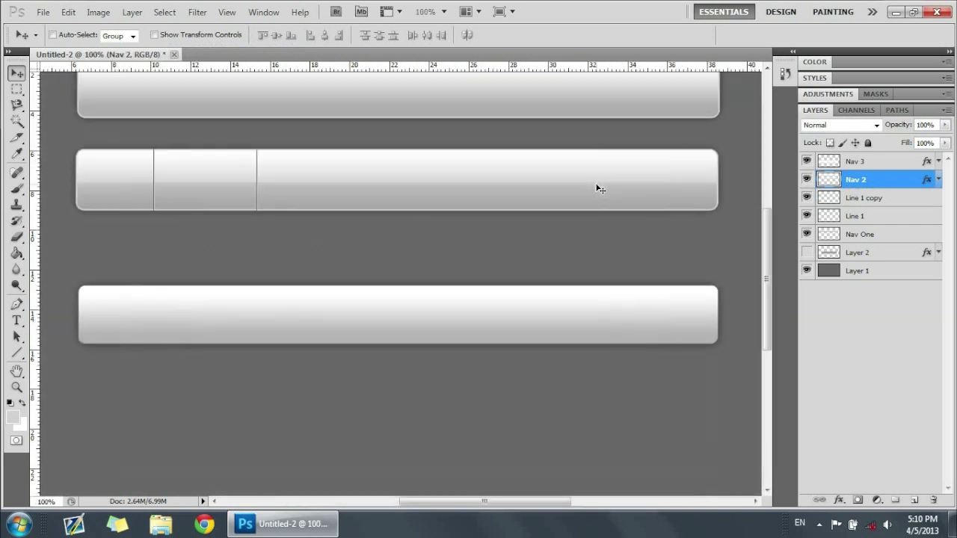
{"action": "scroll", "coordinate": [563, 188], "scroll_direction": "up", "scroll_amount": 2}
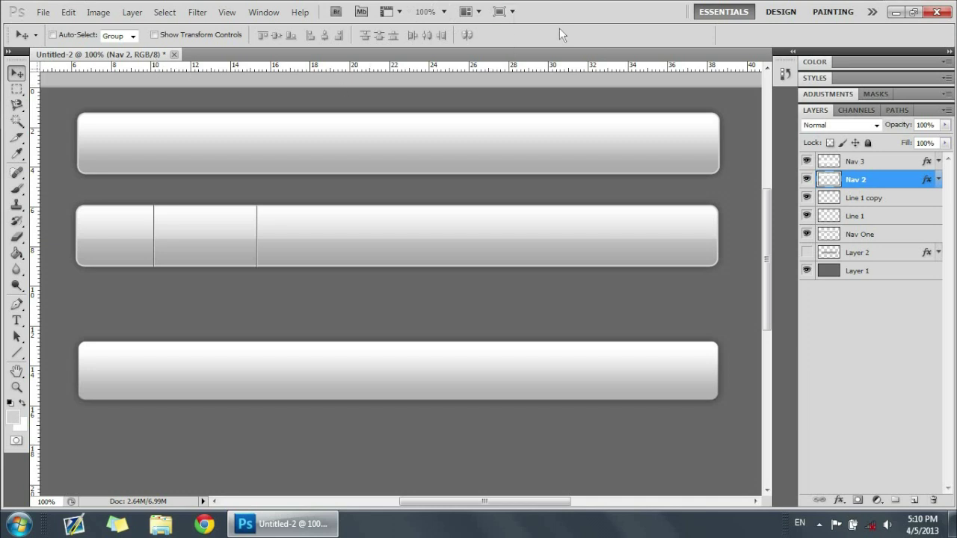
{"action": "left_click", "coordinate": [844, 302]}
{"action": "scroll", "coordinate": [766, 274], "scroll_direction": "up", "scroll_amount": 1}
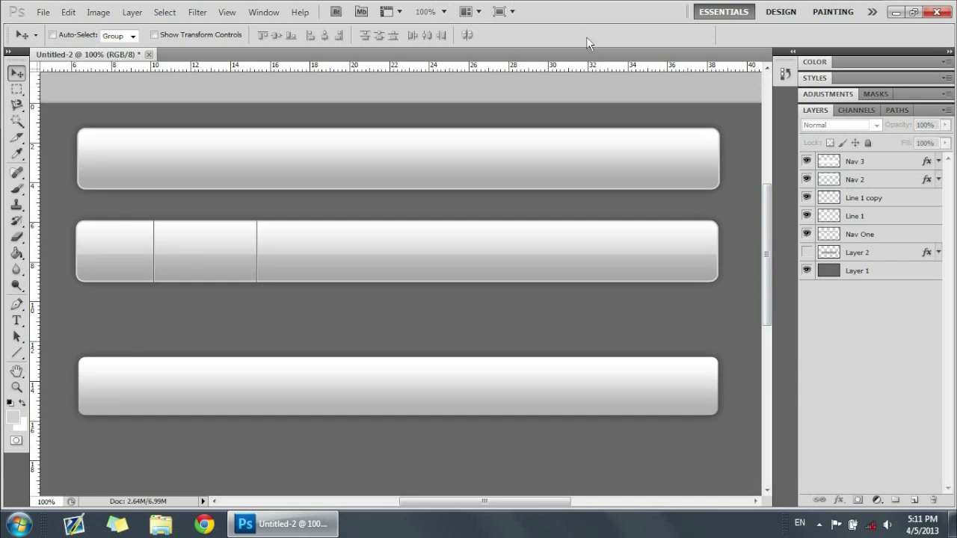
{"action": "left_click", "coordinate": [820, 524]}
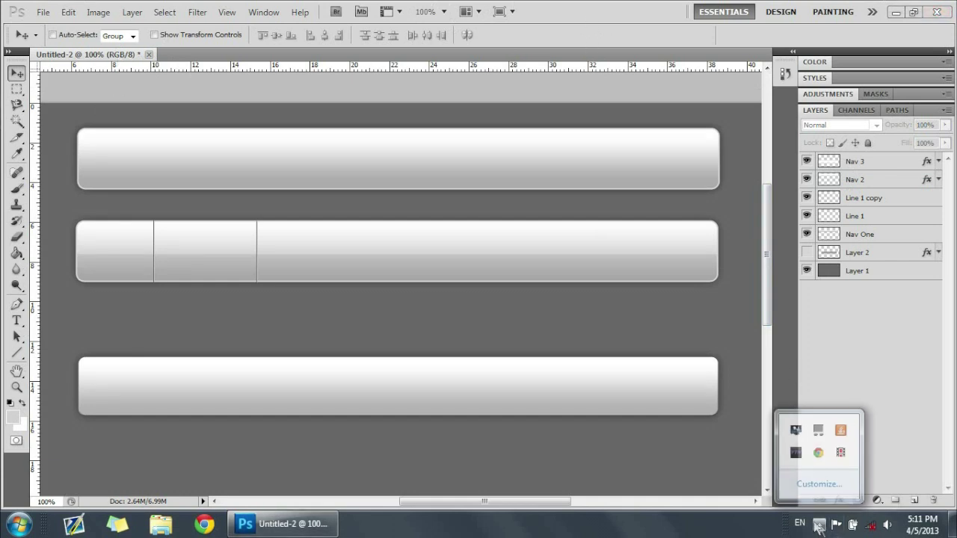